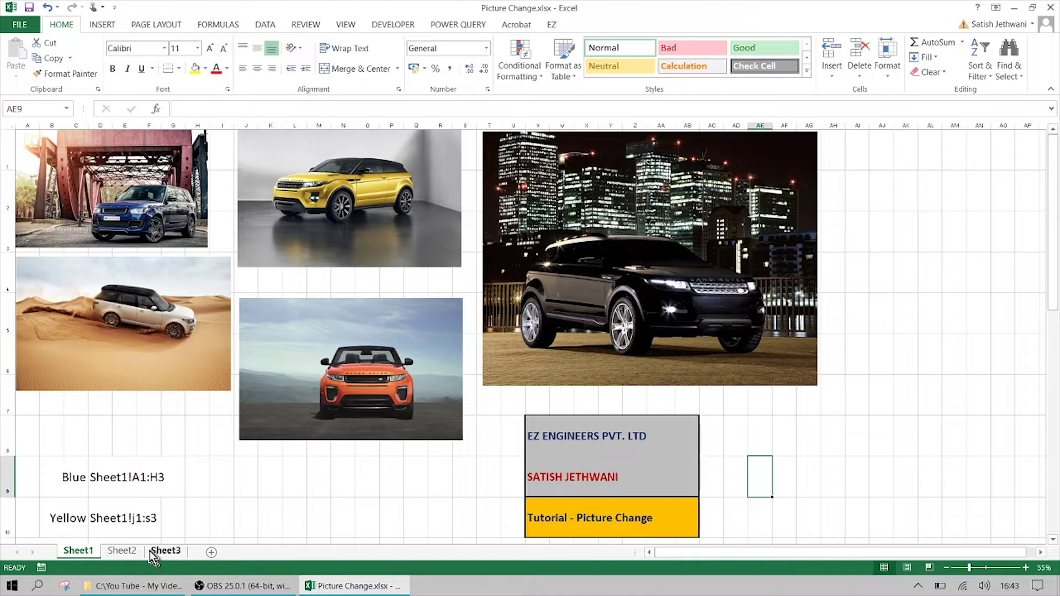
Review the SelectedCAR name defined with INDIRECT on Sheet2, then go to the empty Sheet3.
click(122, 551)
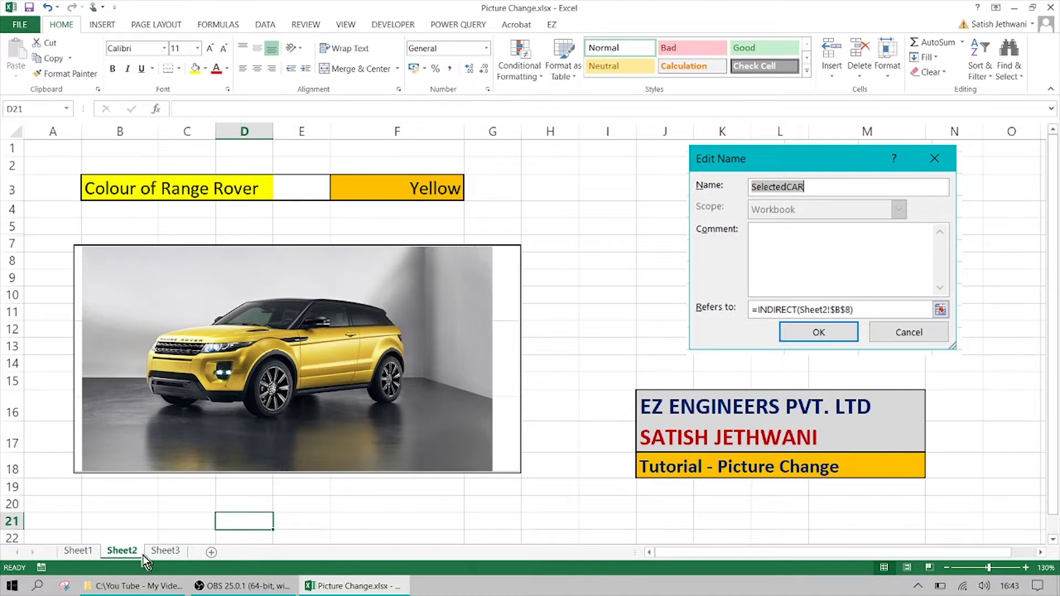
click(166, 550)
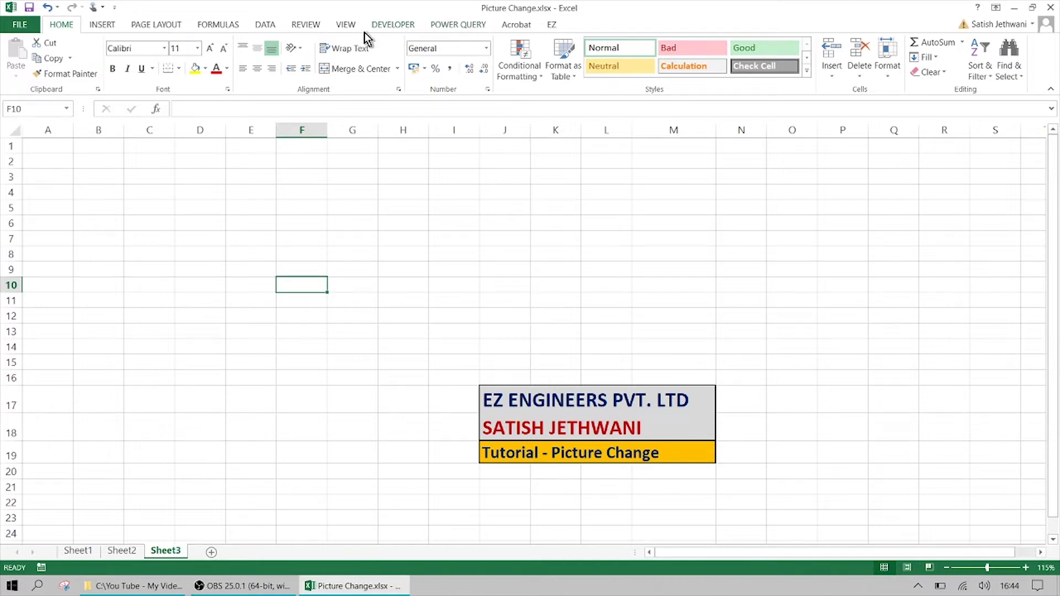
click(345, 25)
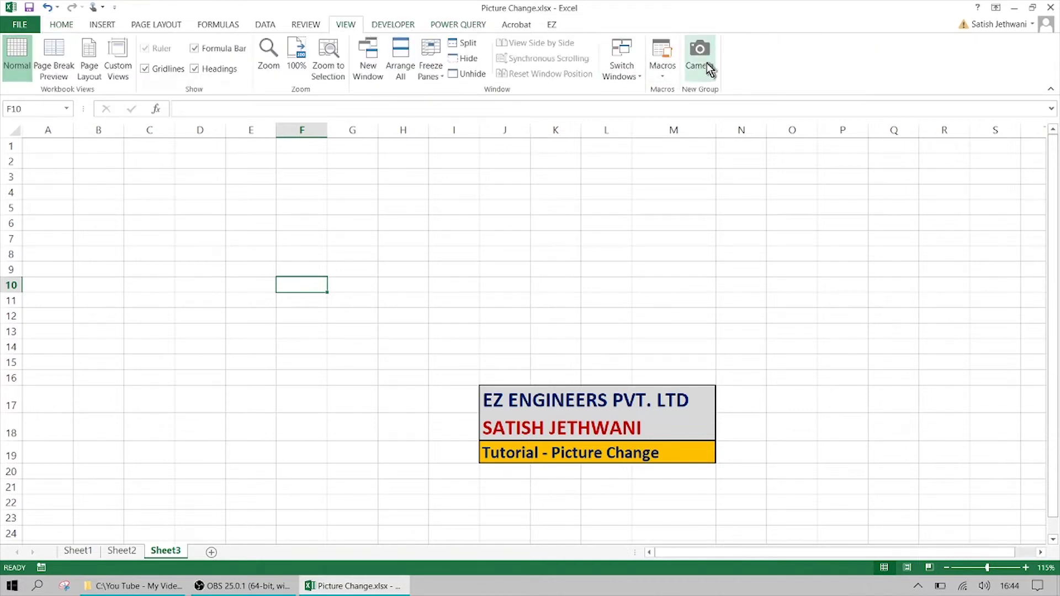
key(super+plus)
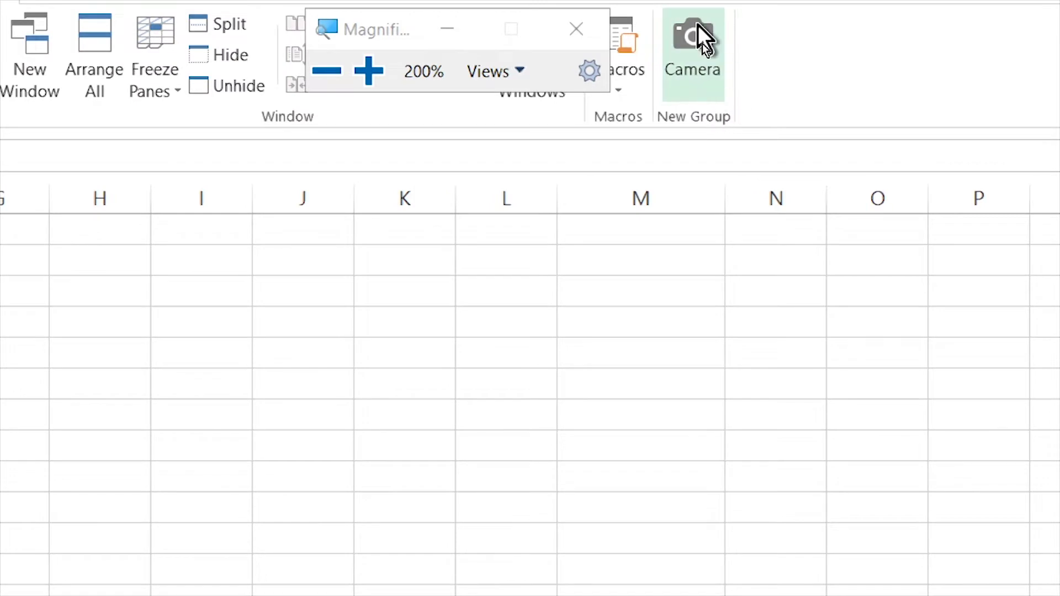
key(super+Escape)
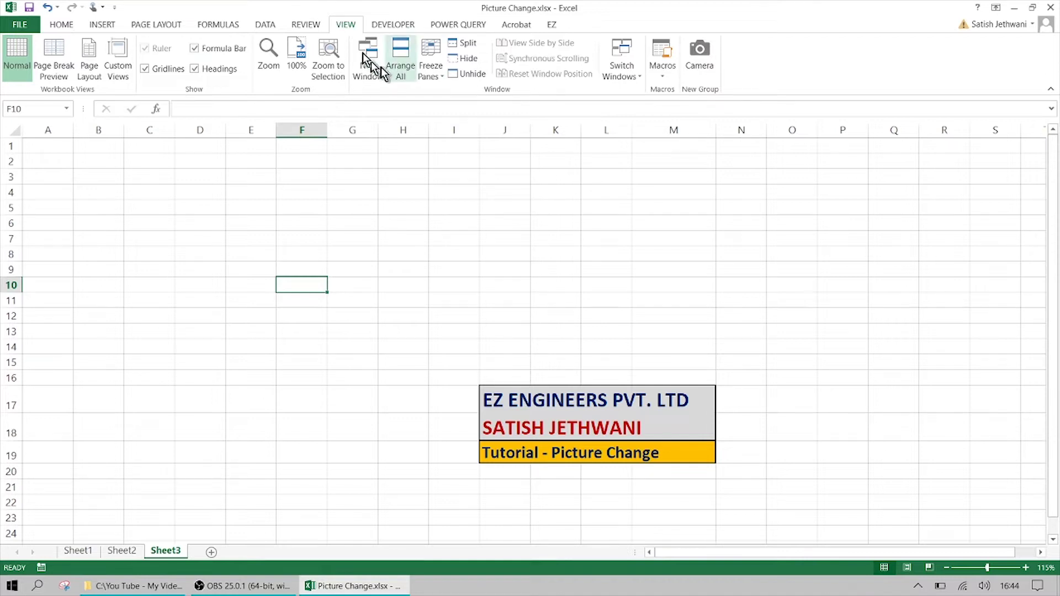
click(305, 25)
click(266, 24)
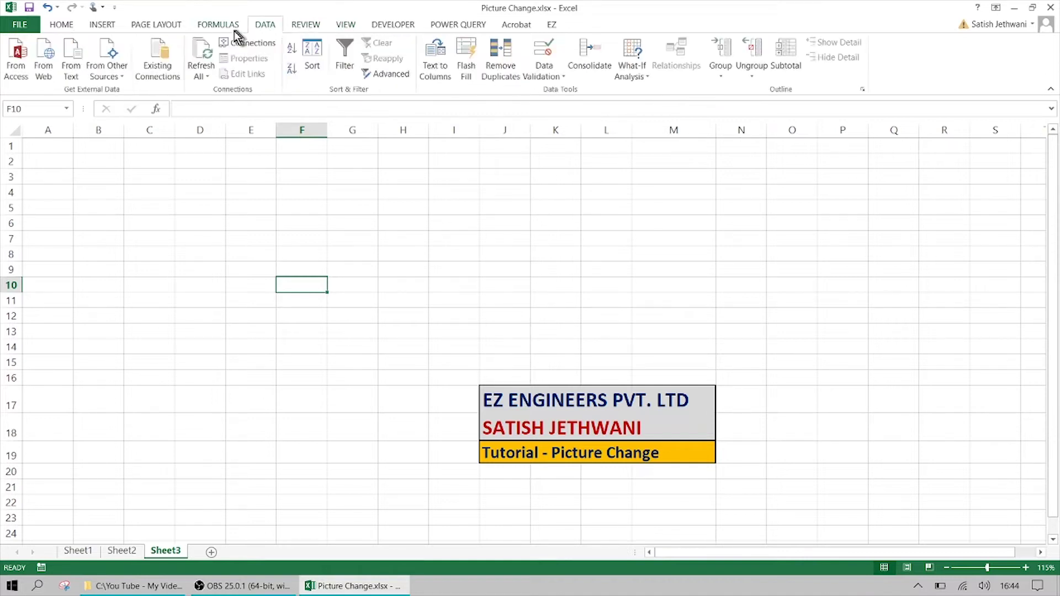
click(220, 24)
click(68, 25)
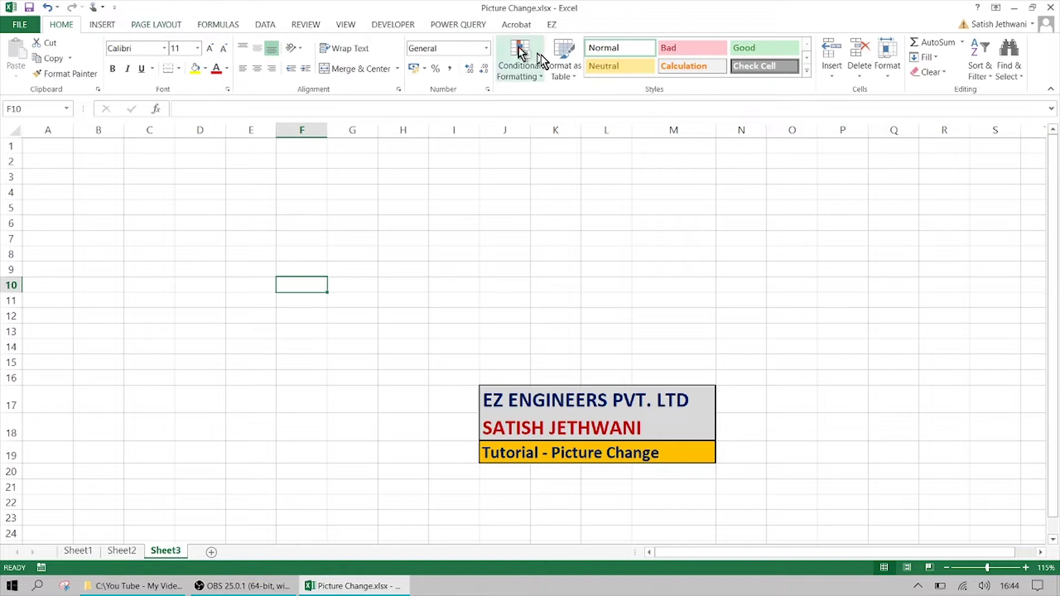
right_click(583, 89)
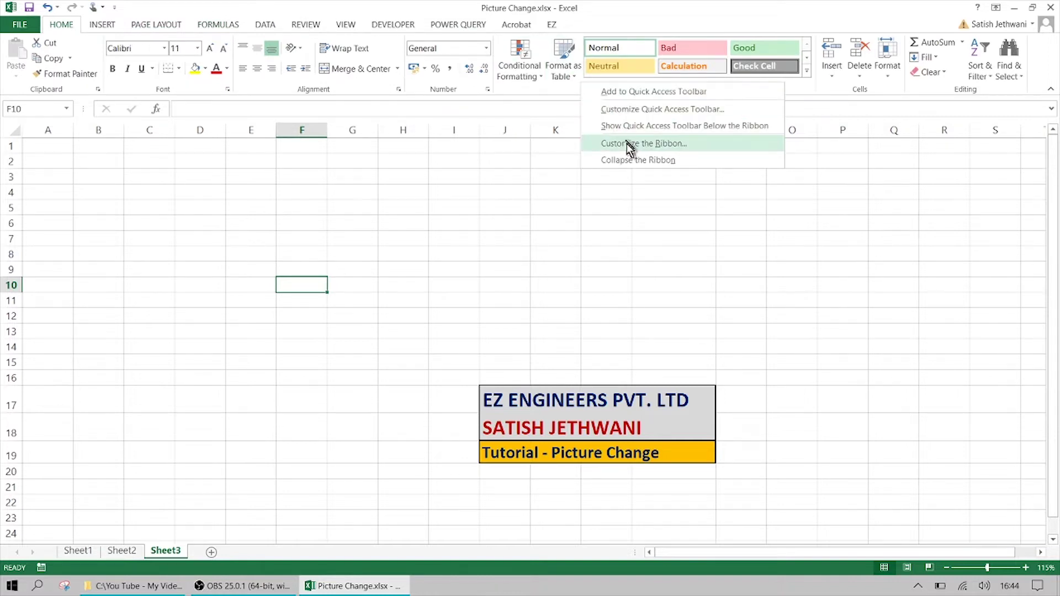
In Customize Ribbon, list commands from All Commands.
key(super+plus)
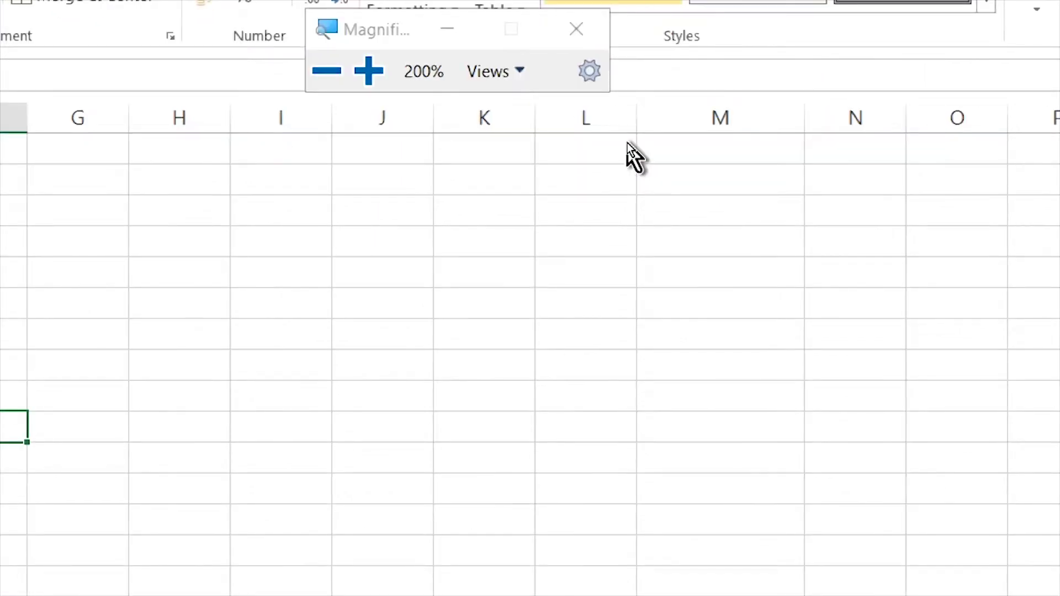
key(super+minus)
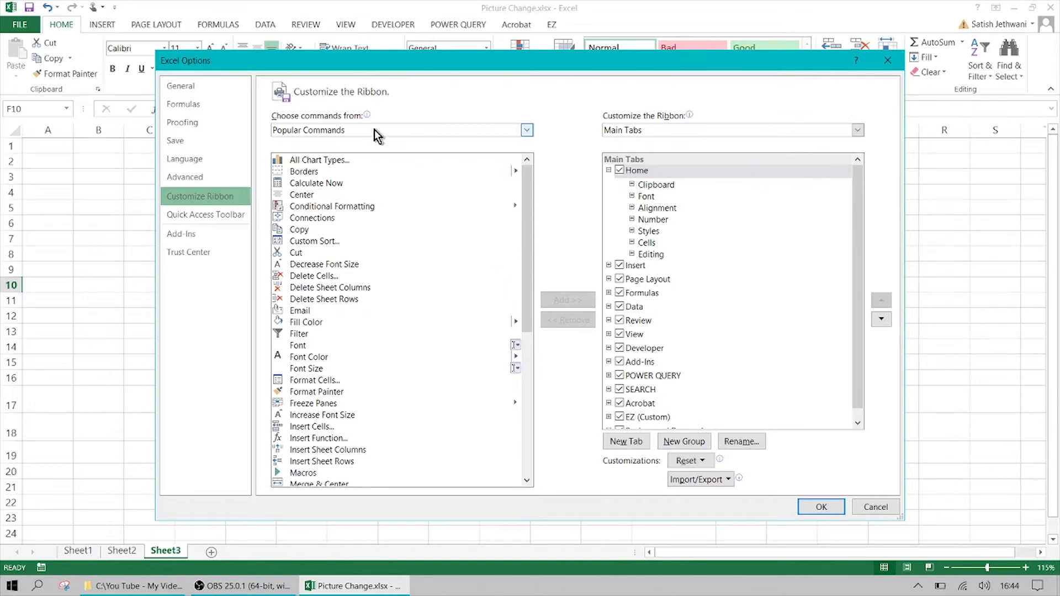
key(super+plus)
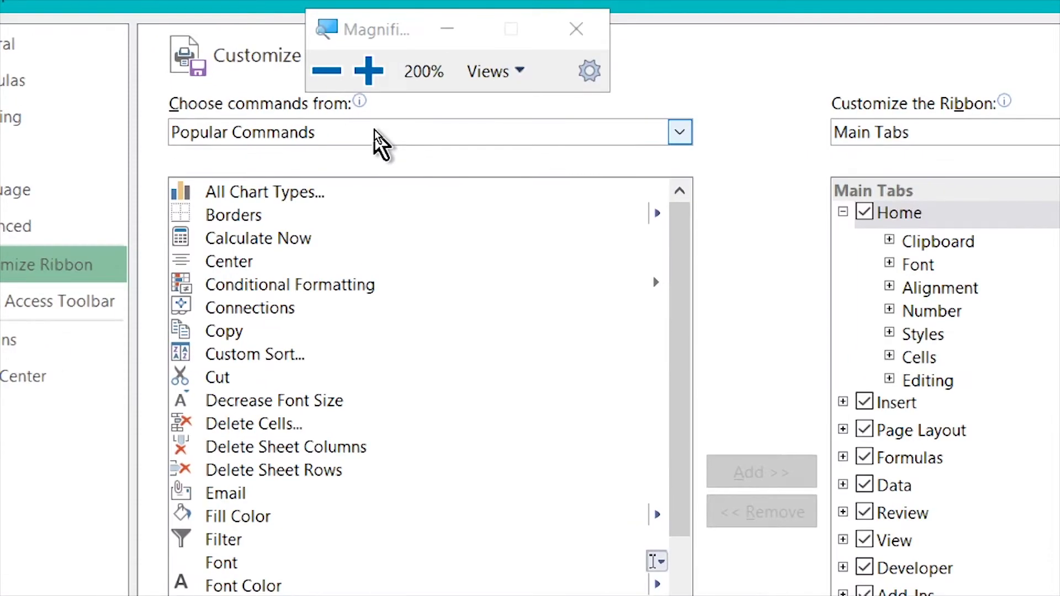
click(374, 133)
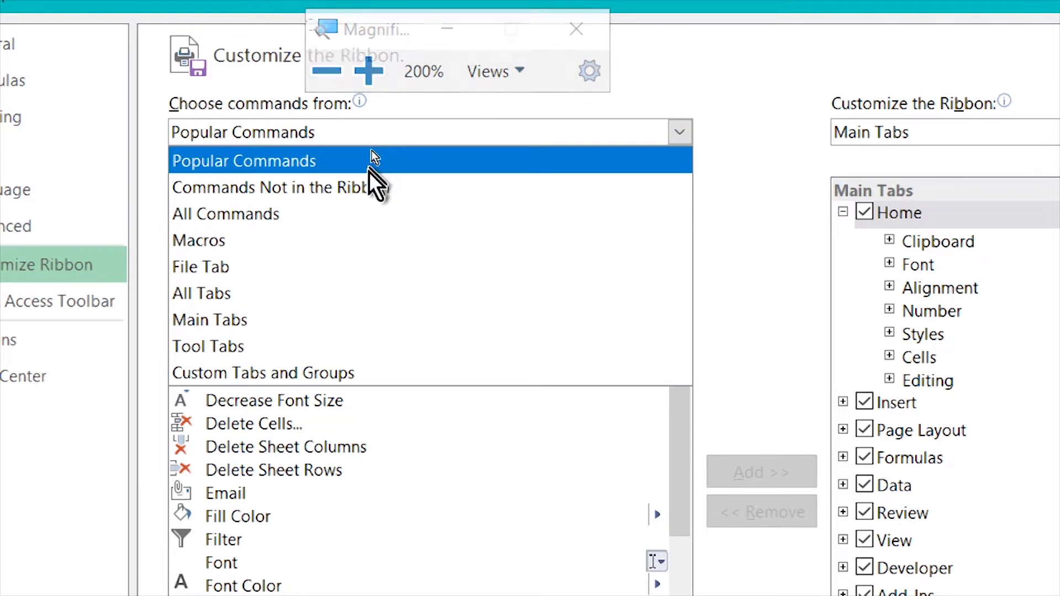
click(360, 222)
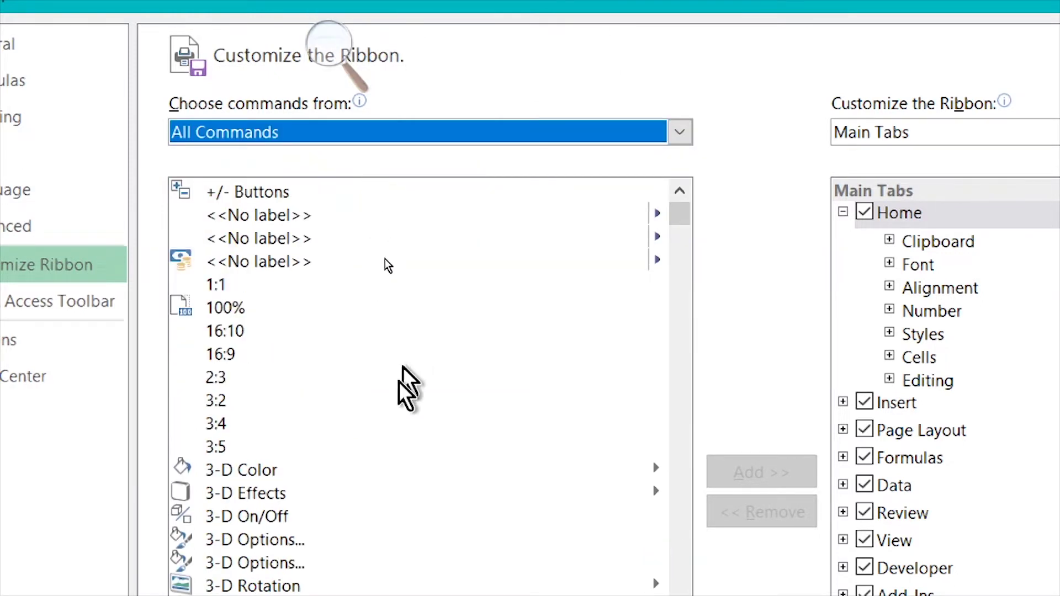
Select the Camera command and choose the Insert tab under Main Tabs as destination.
scroll(339, 536, down, 1)
scroll(340, 531, down, 4)
scroll(340, 531, down, 4)
scroll(340, 531, down, 6)
scroll(340, 531, down, 4)
scroll(340, 531, down, 6)
scroll(340, 531, down, 6)
scroll(340, 531, down, 4)
scroll(340, 531, down, 3)
scroll(340, 531, down, 6)
scroll(340, 531, down, 1)
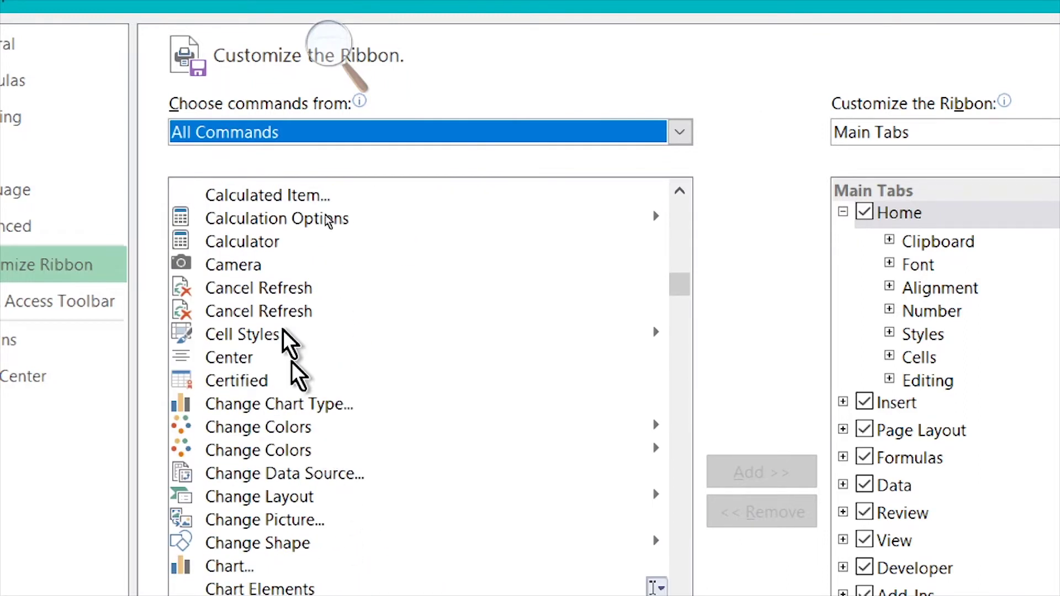
click(270, 264)
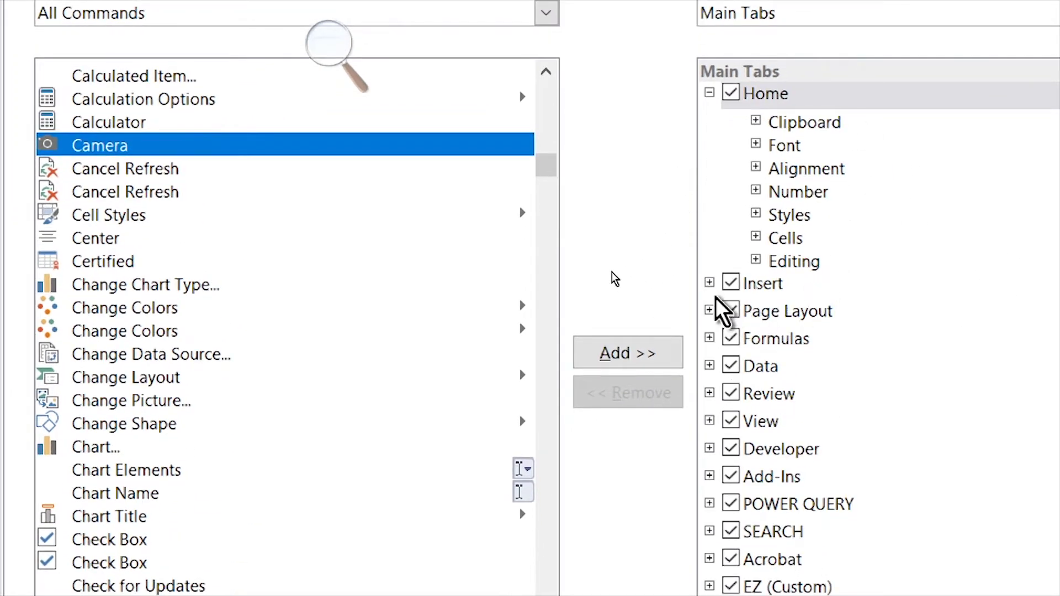
click(710, 283)
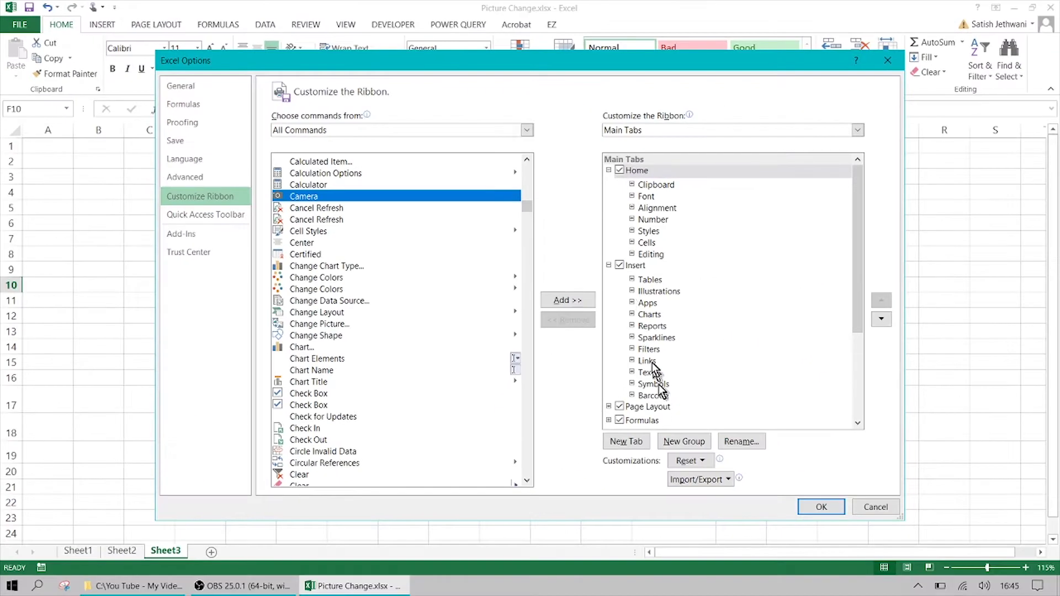
click(639, 266)
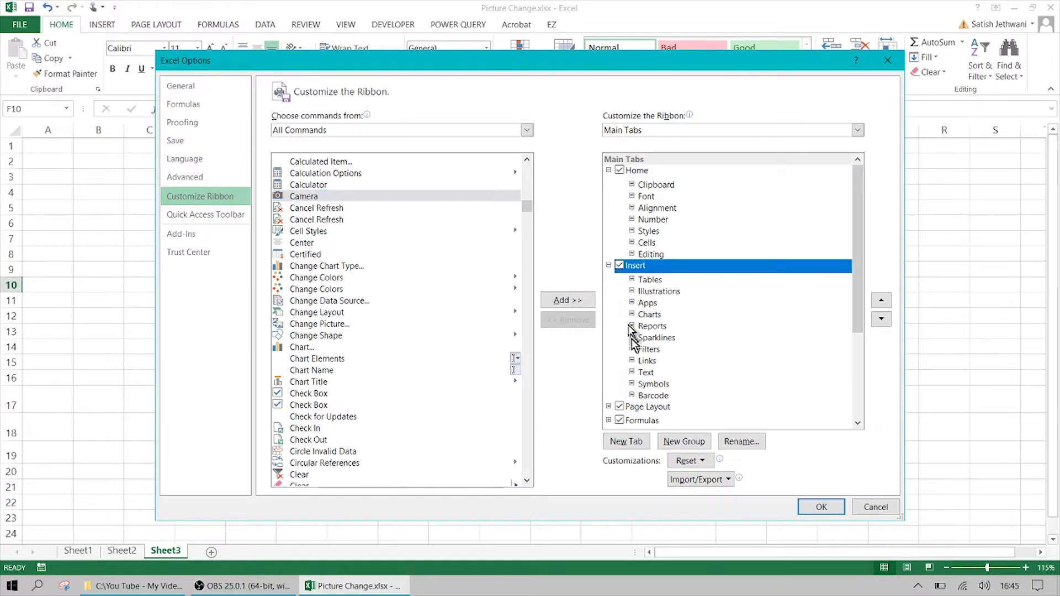
Add a new custom group to the Insert tab and give it a custom name.
click(678, 442)
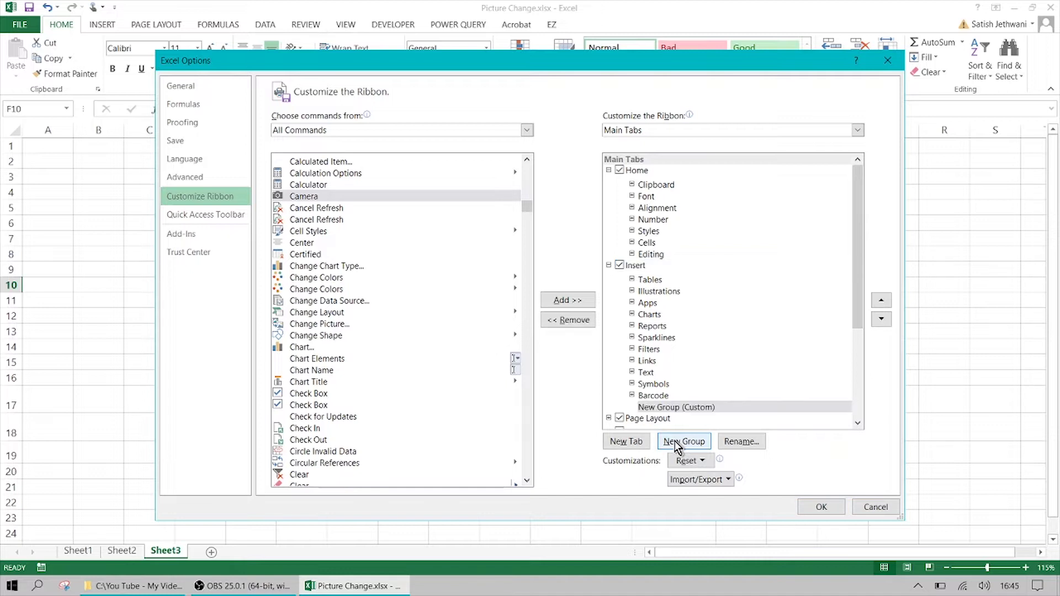
key(super+plus)
click(672, 409)
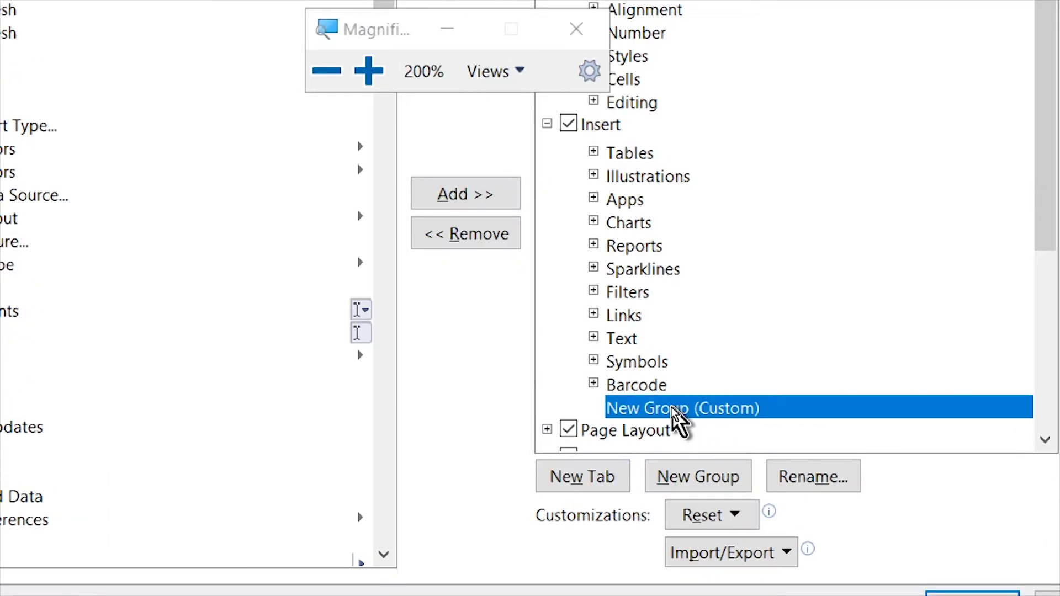
click(806, 486)
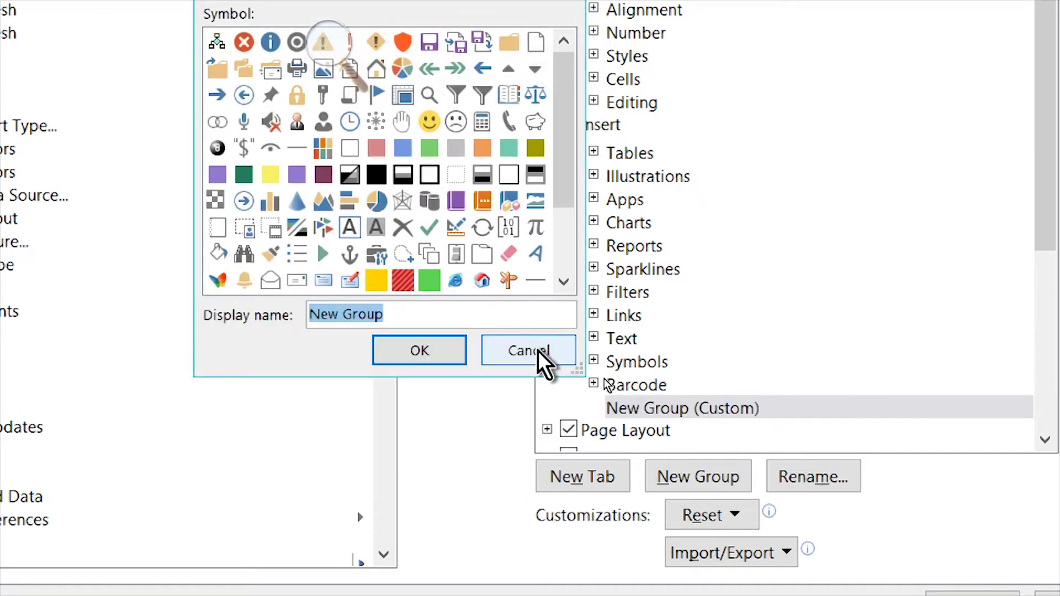
text(SATISH GROUP)
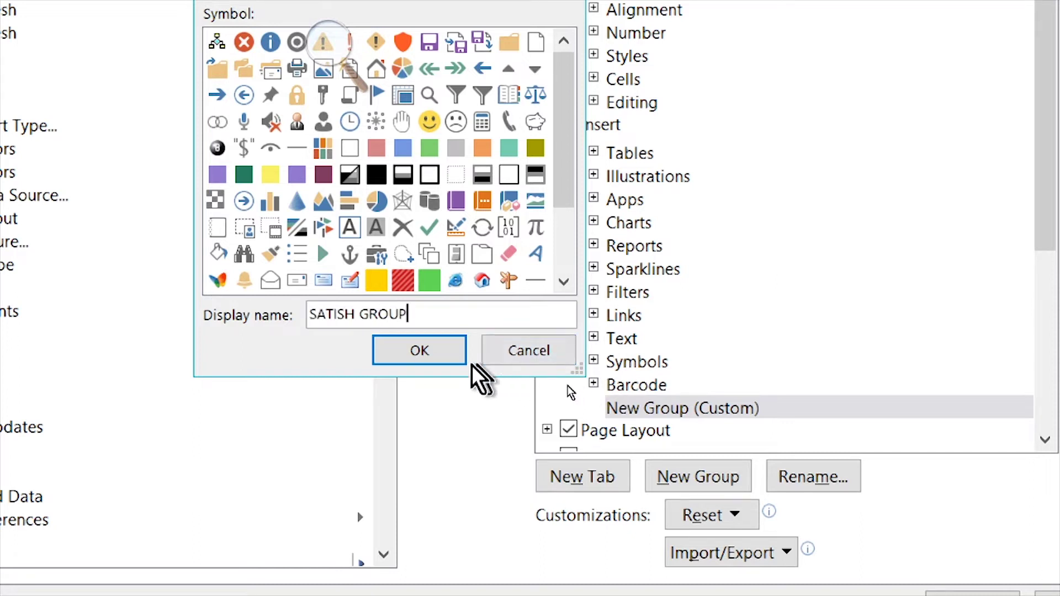
click(439, 349)
Add Camera into the renamed group, save the ribbon changes, and select cell K14.
click(705, 411)
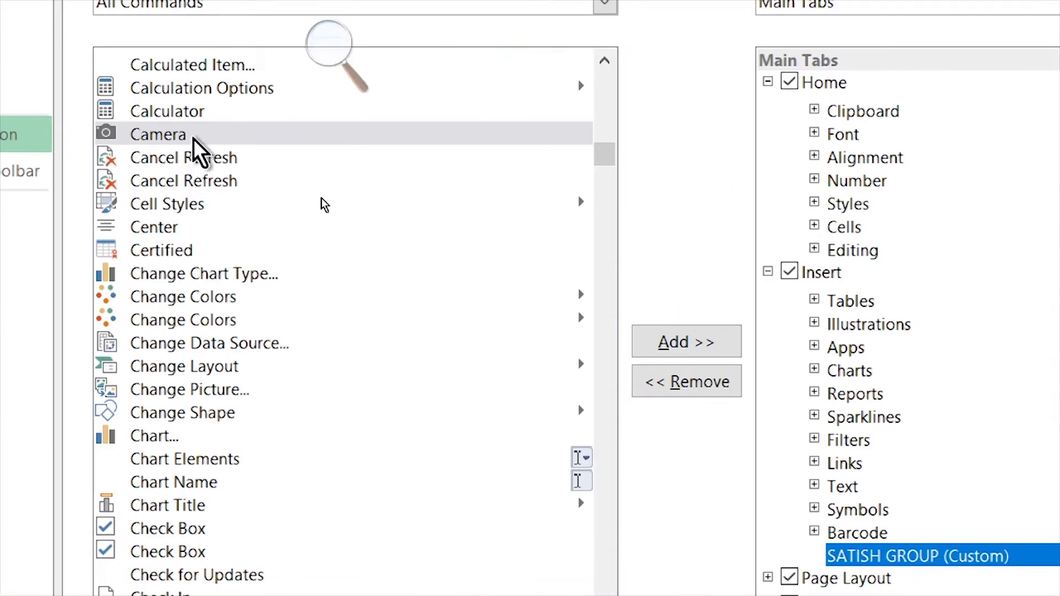
click(53, 107)
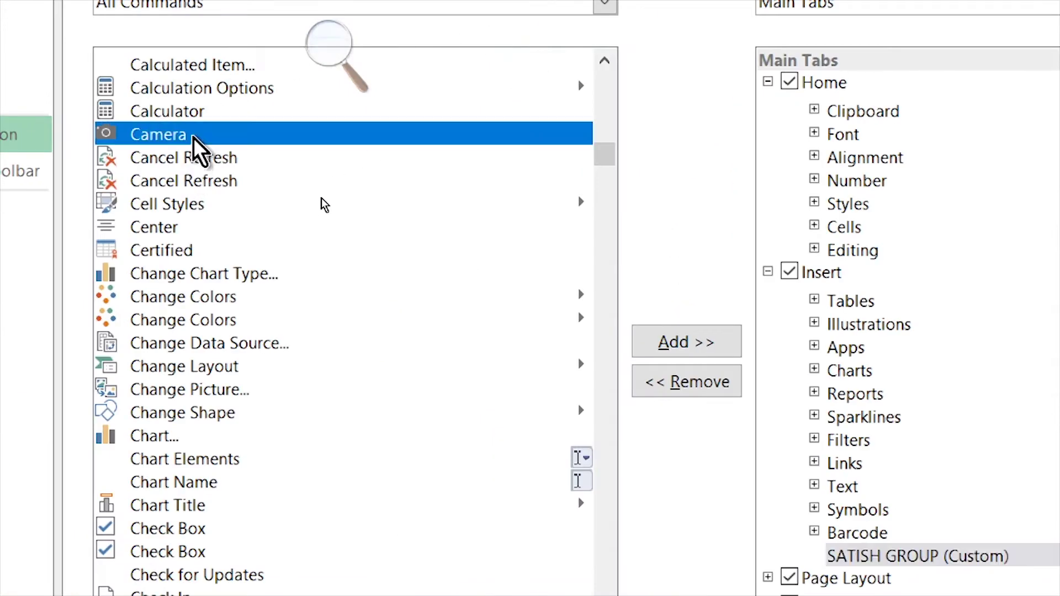
click(718, 348)
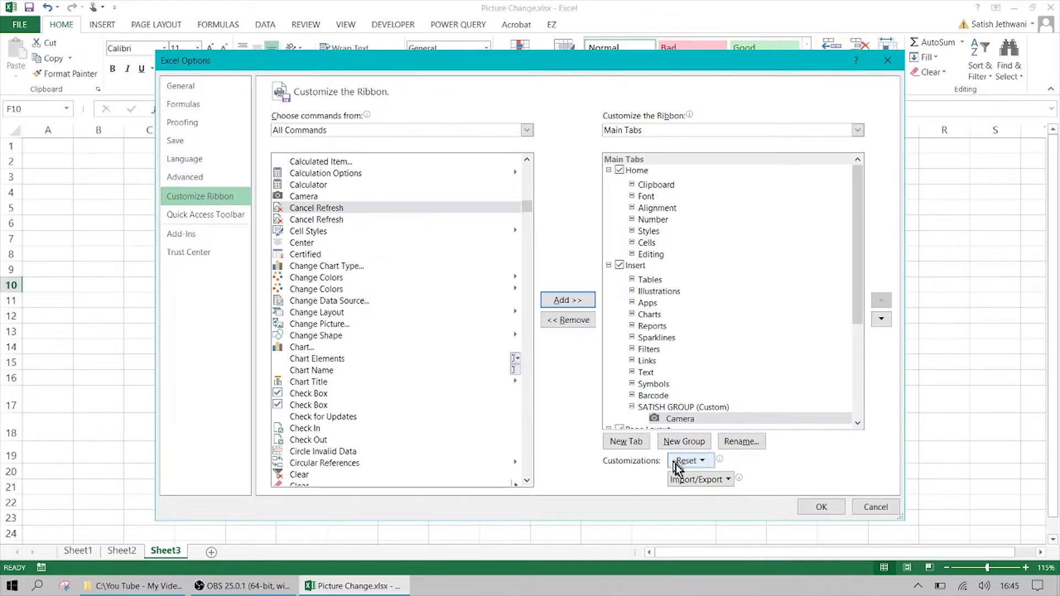
click(821, 507)
click(573, 345)
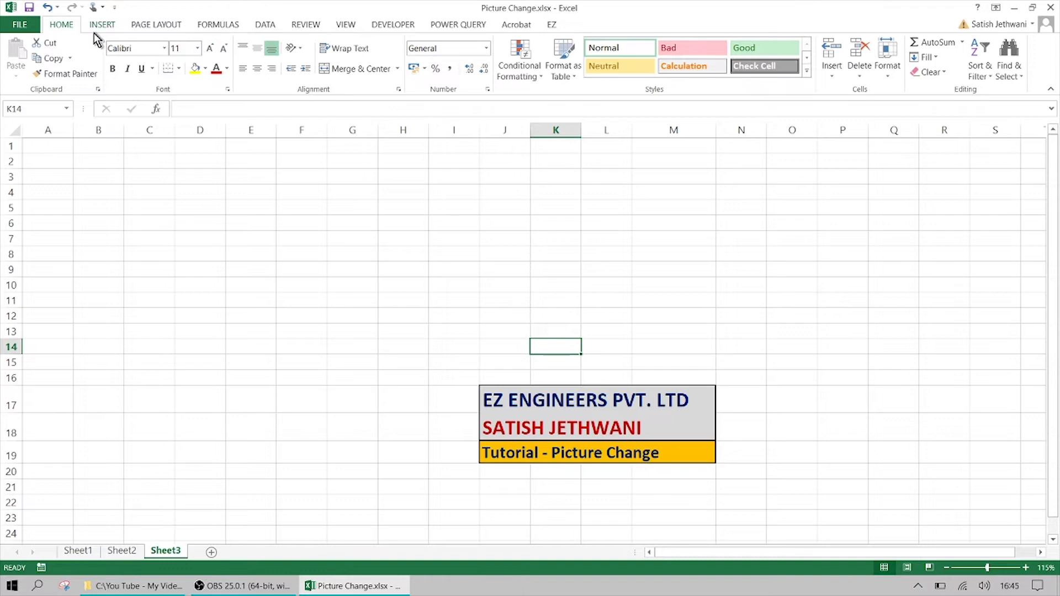
Show the Insert tab, now carrying the custom group with the Camera button.
key(super+plus)
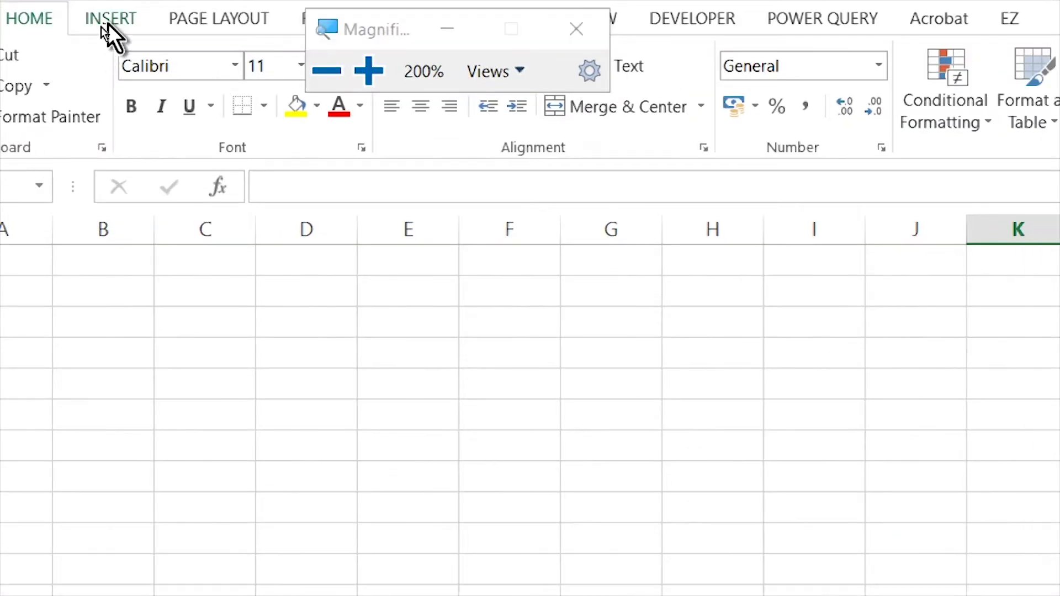
click(103, 24)
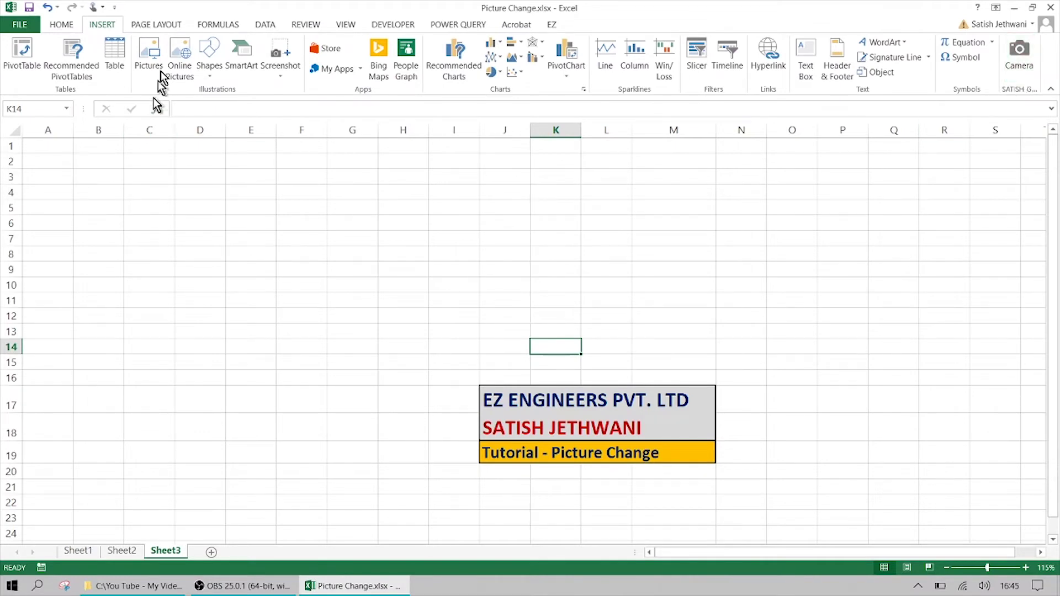
Draw a rounded rectangle over B3:E10, an oval over H2:J14, and a five-point star below.
click(209, 69)
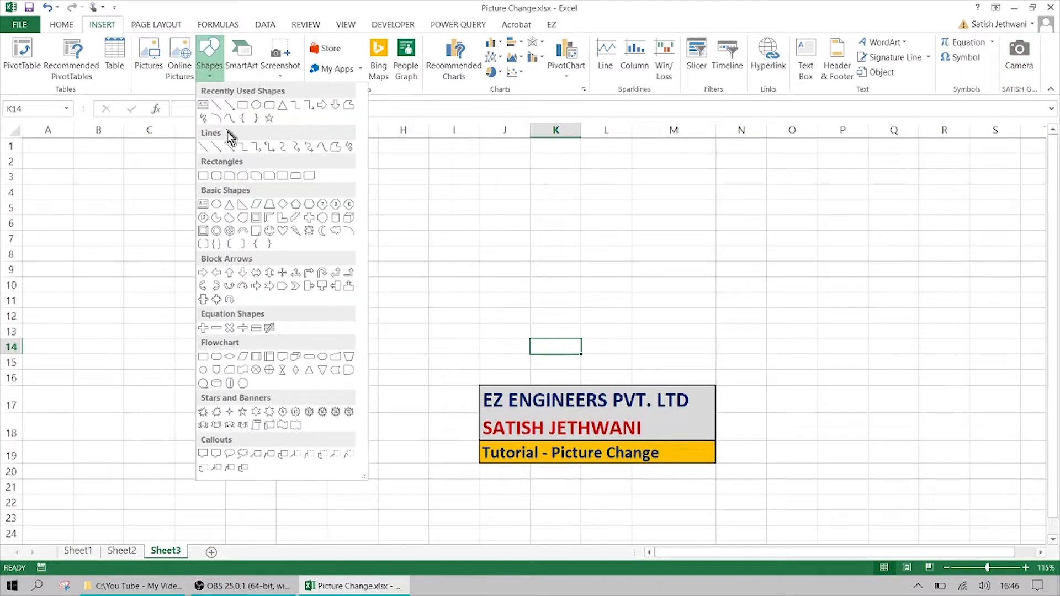
click(261, 119)
drag(99, 176, 247, 290)
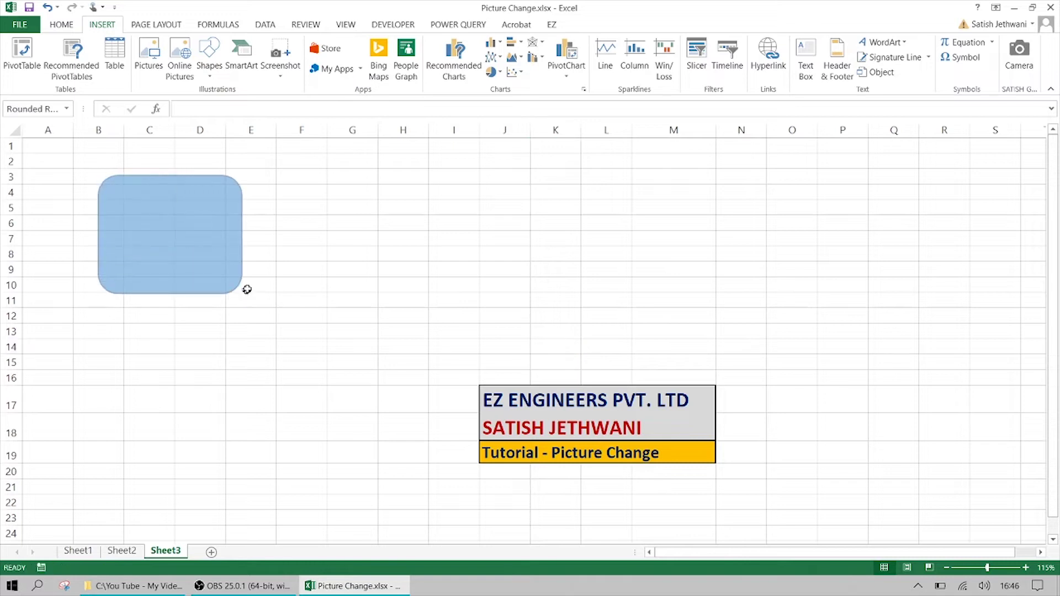
click(99, 27)
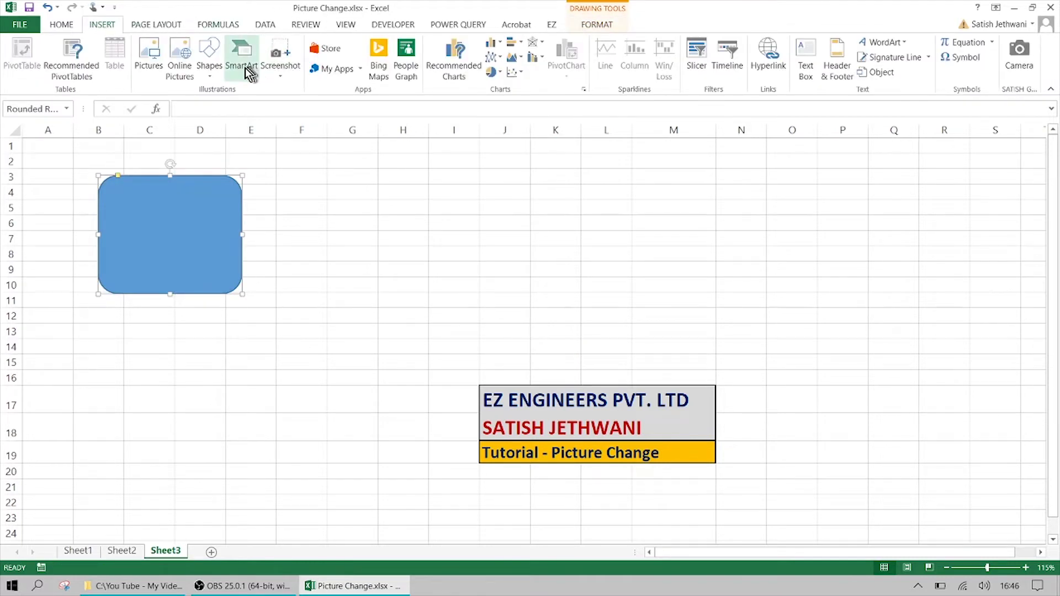
click(212, 74)
click(254, 103)
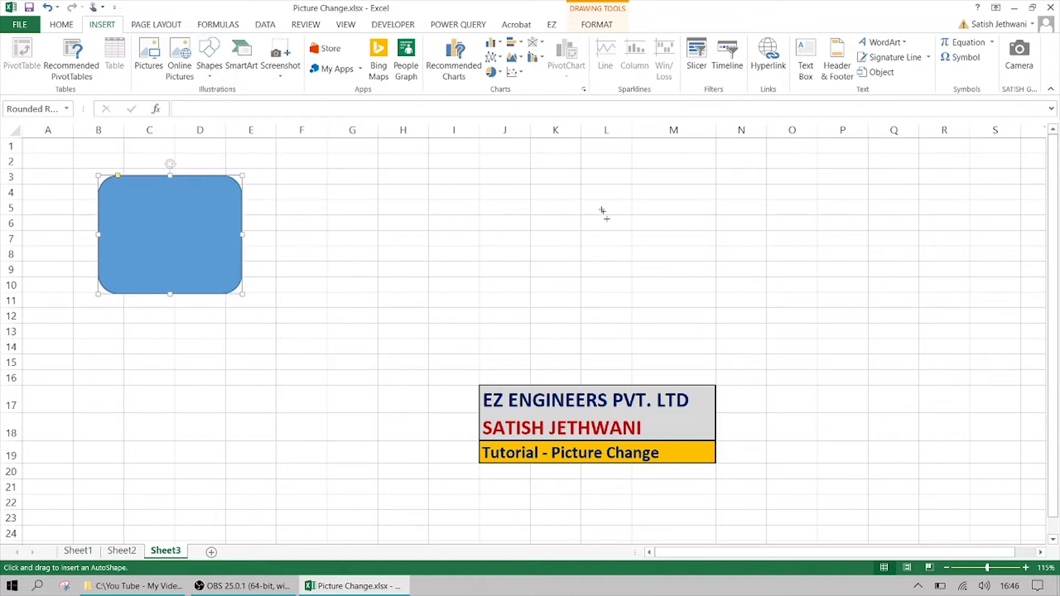
drag(380, 162, 536, 337)
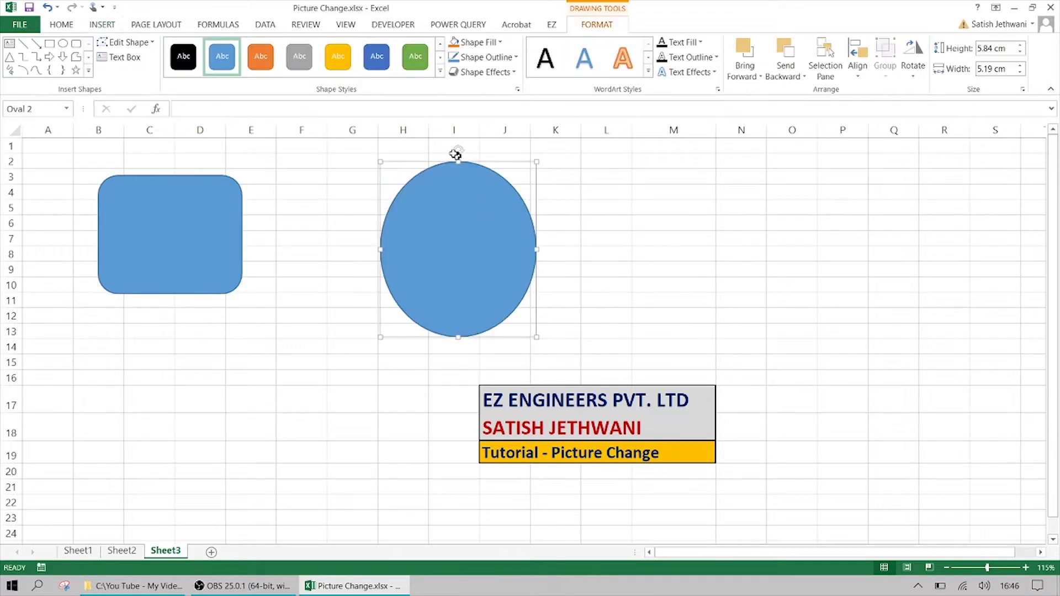
click(105, 26)
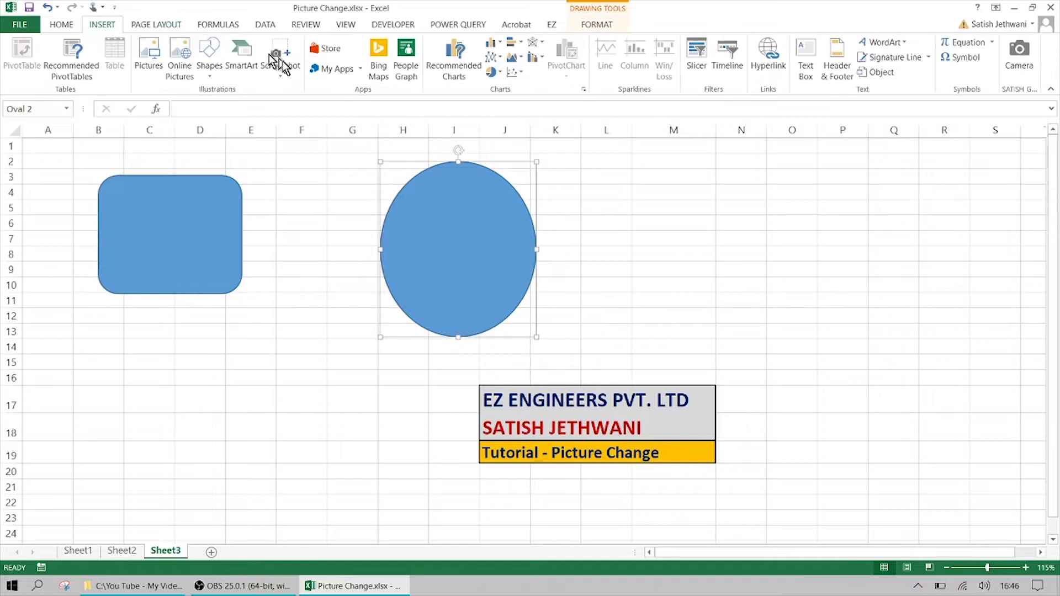
click(209, 58)
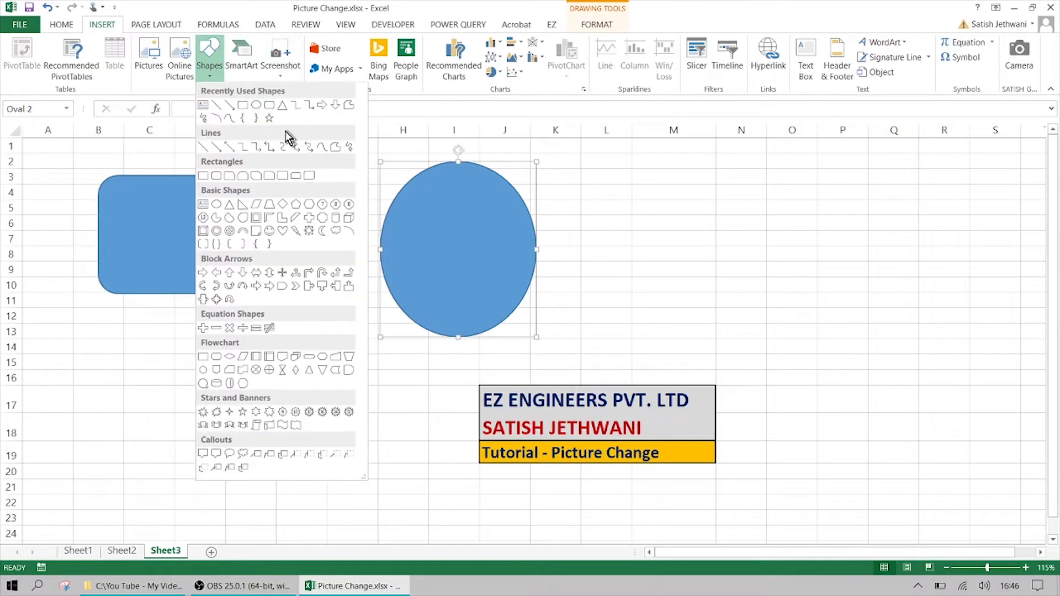
click(269, 118)
drag(131, 417, 338, 541)
scroll(364, 378, up, 3)
Fill the oval yellow, move the star up and make it orange, then select cell M7.
click(469, 291)
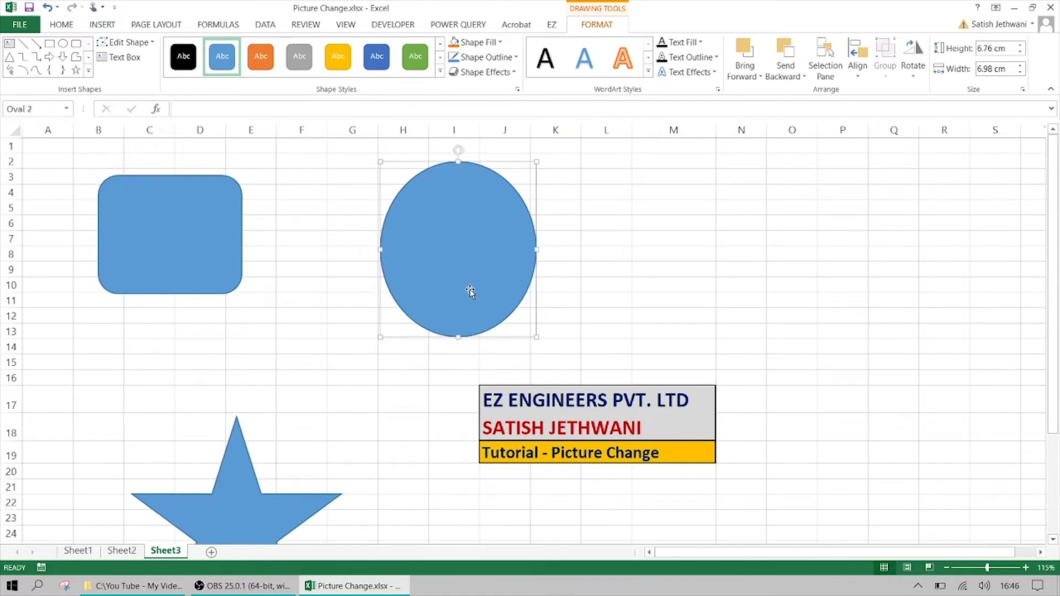
click(337, 55)
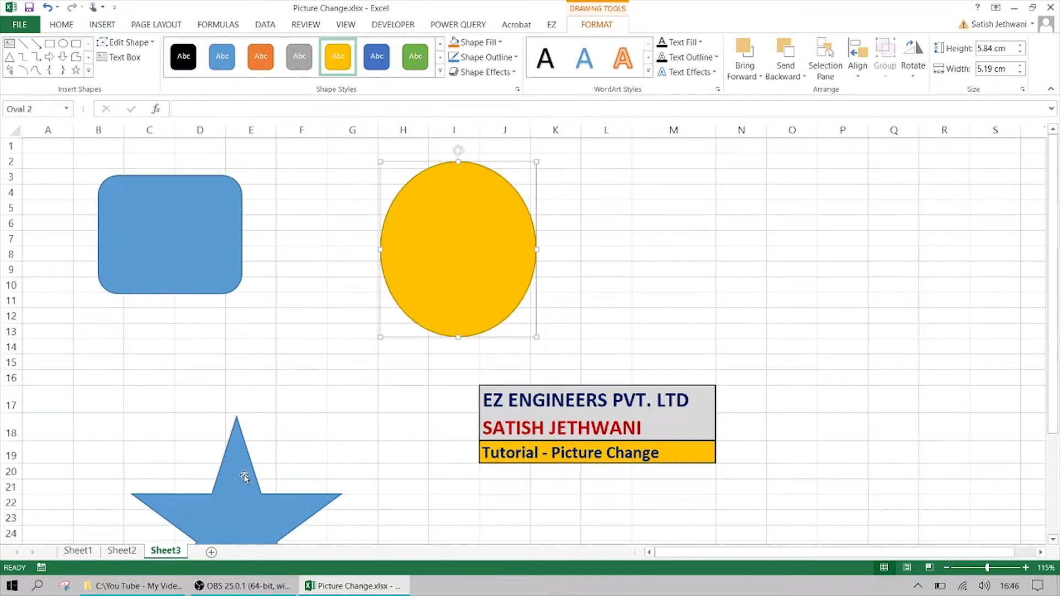
drag(244, 476, 294, 383)
click(271, 67)
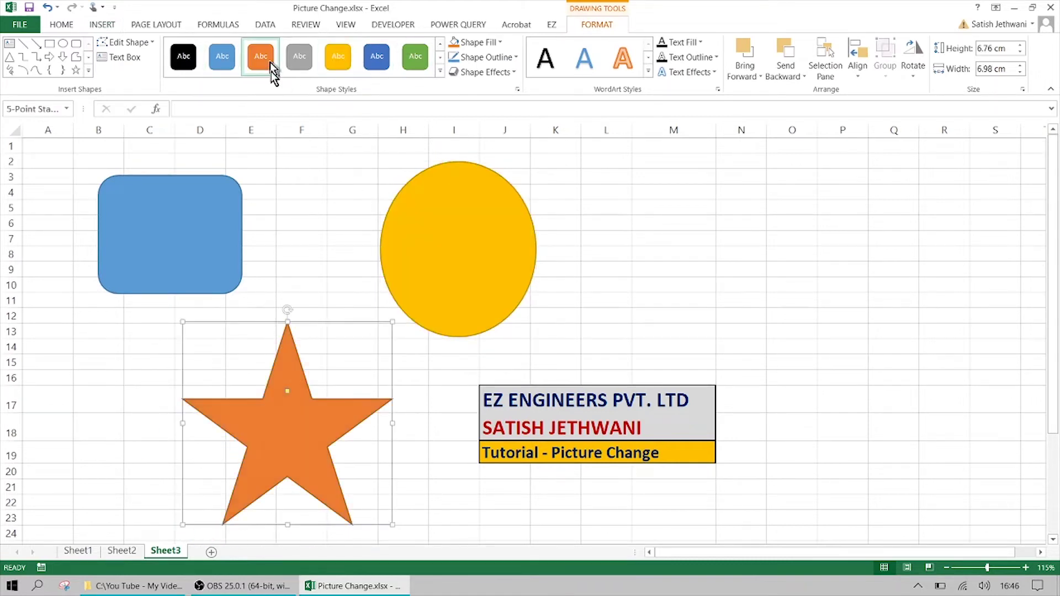
click(644, 236)
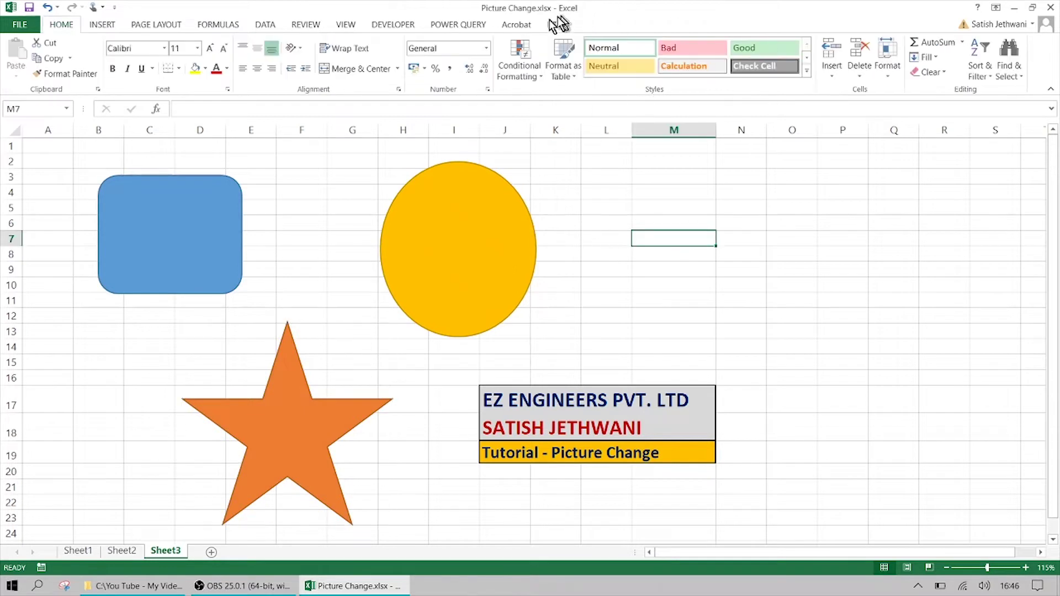
click(103, 25)
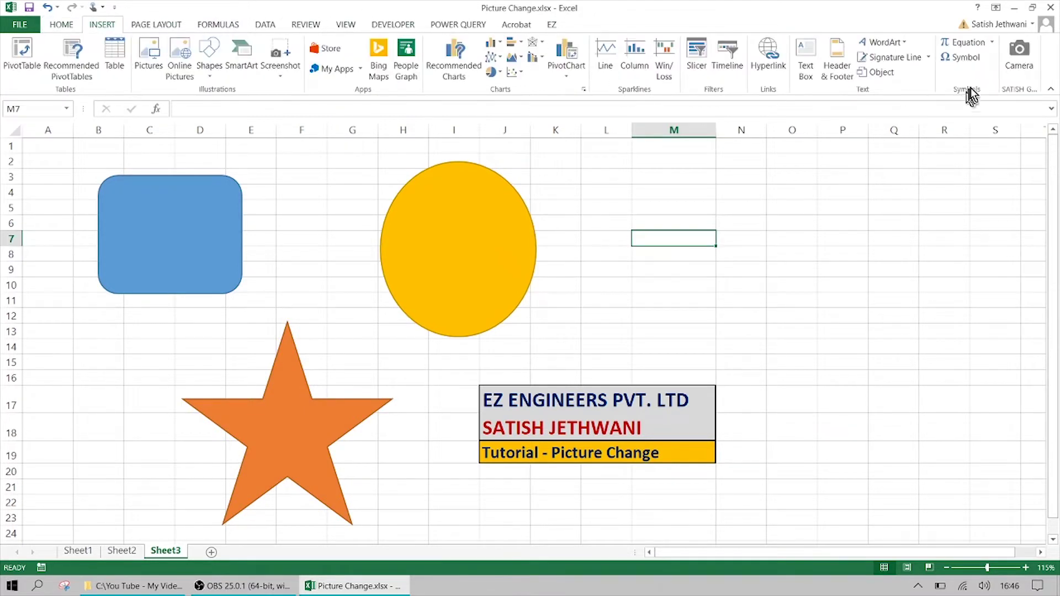
Take a Camera picture of cell M7 and size it as a large box down to row 16.
click(1015, 66)
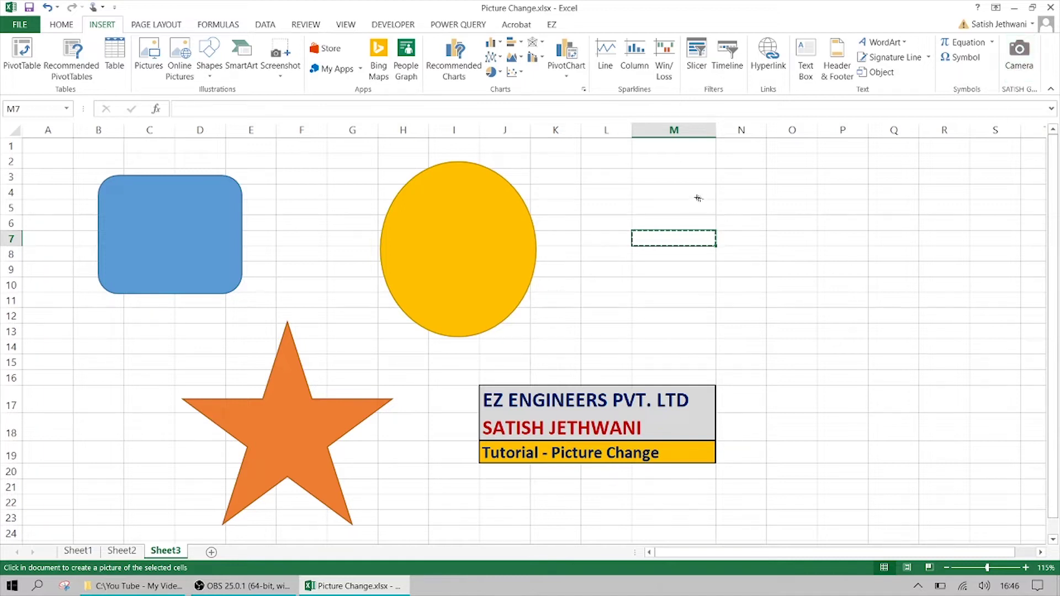
drag(684, 181, 776, 307)
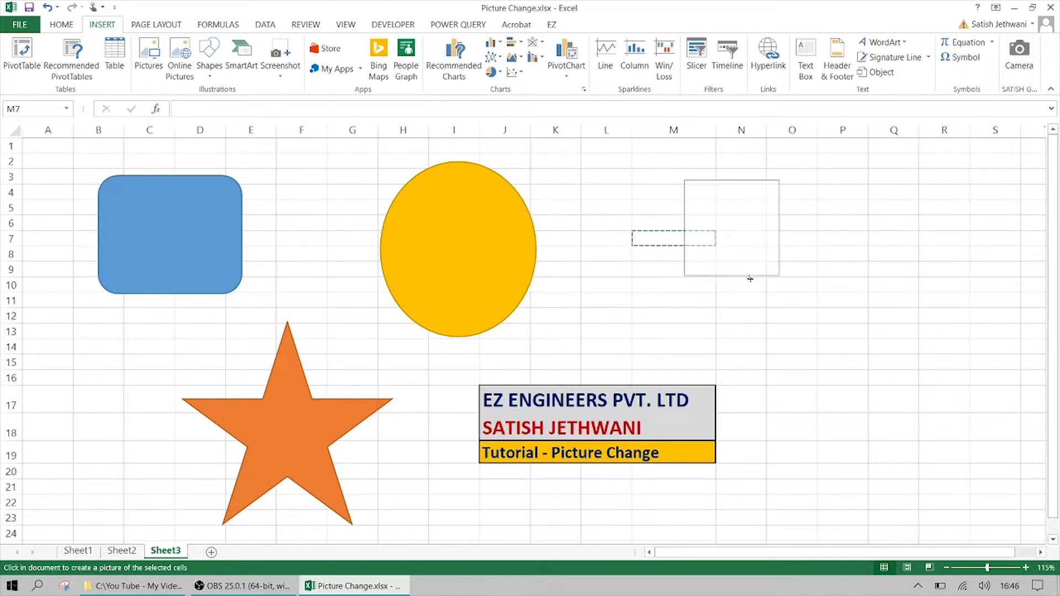
drag(777, 307, 841, 384)
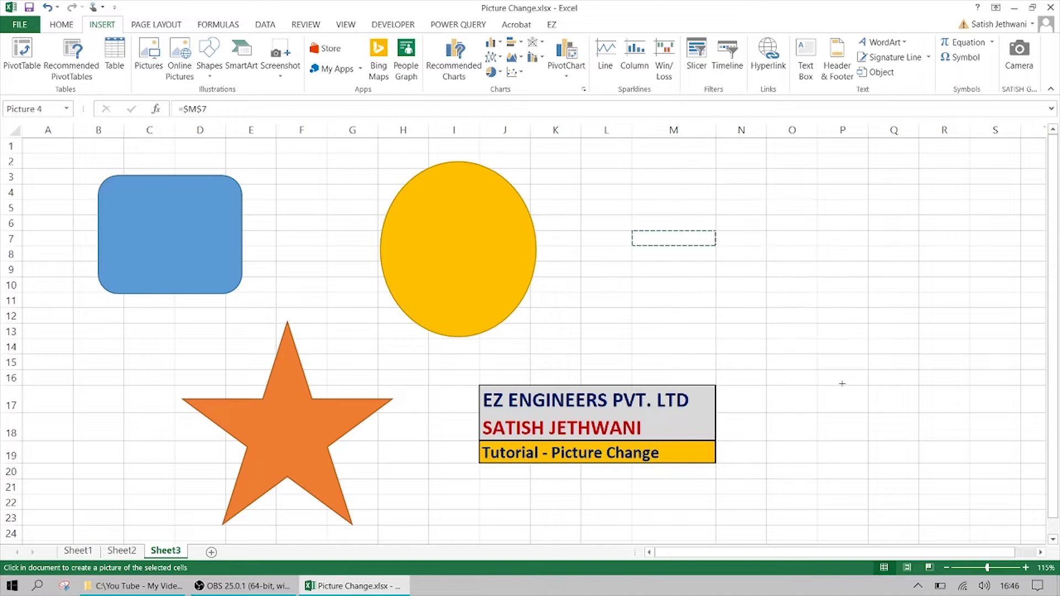
drag(769, 196, 832, 303)
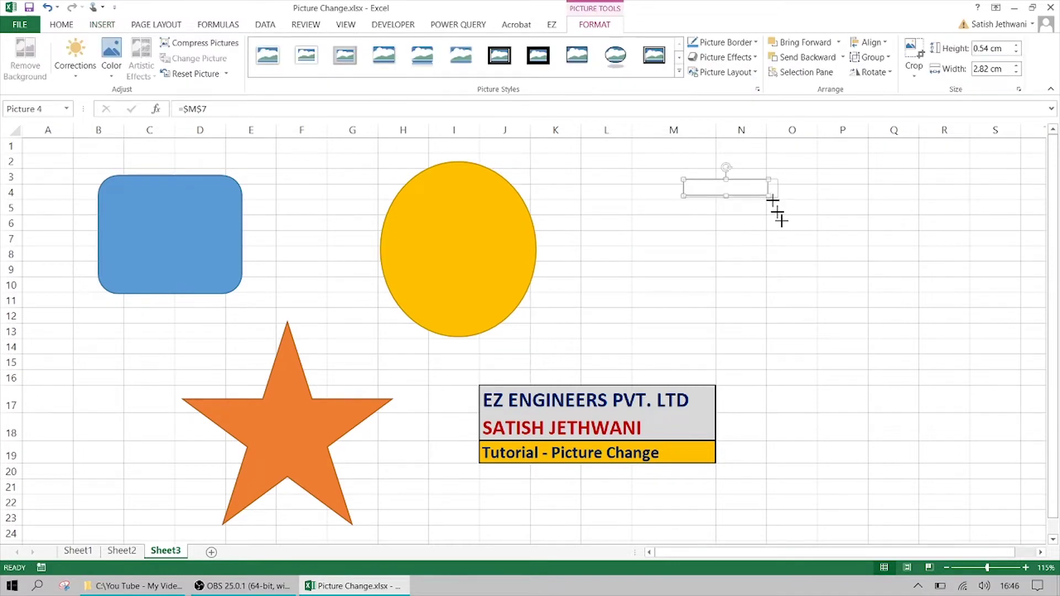
drag(884, 241, 791, 269)
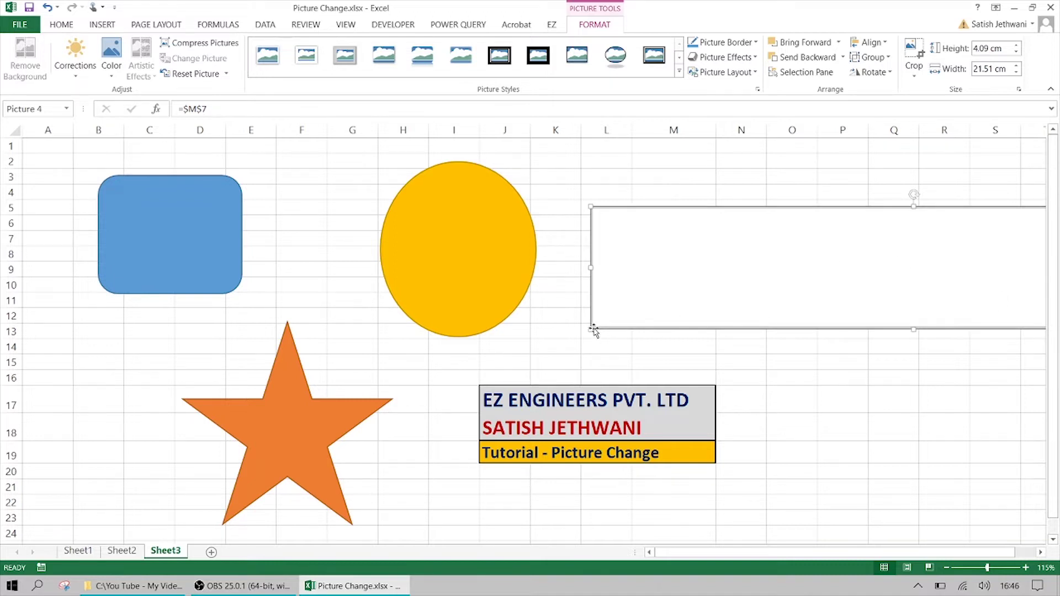
drag(589, 329, 763, 294)
mouse_move(938, 246)
mouse_down()
mouse_move(668, 283)
mouse_move(733, 245)
mouse_up()
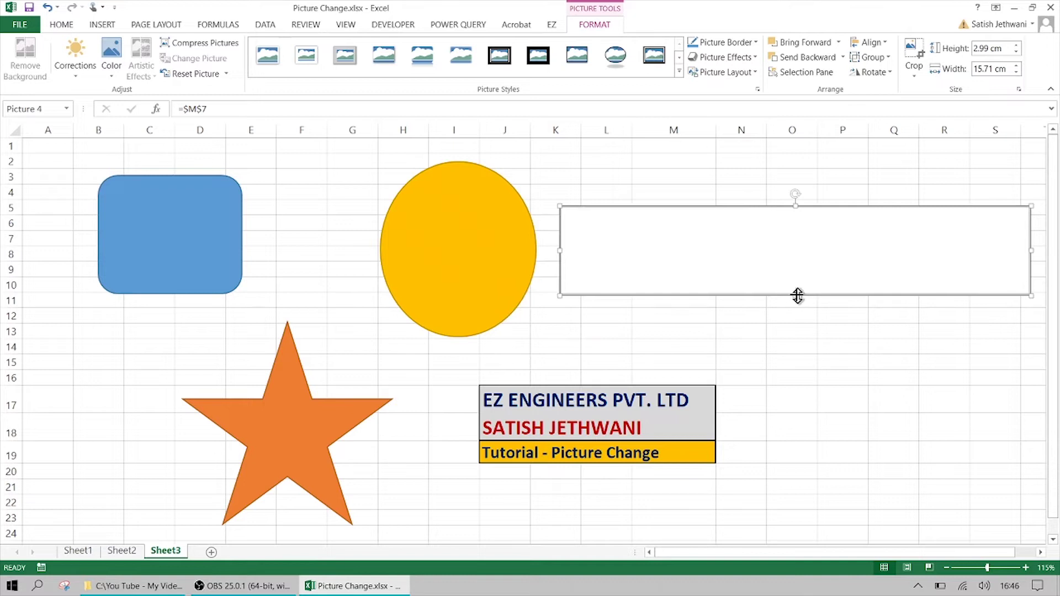
drag(795, 296, 798, 392)
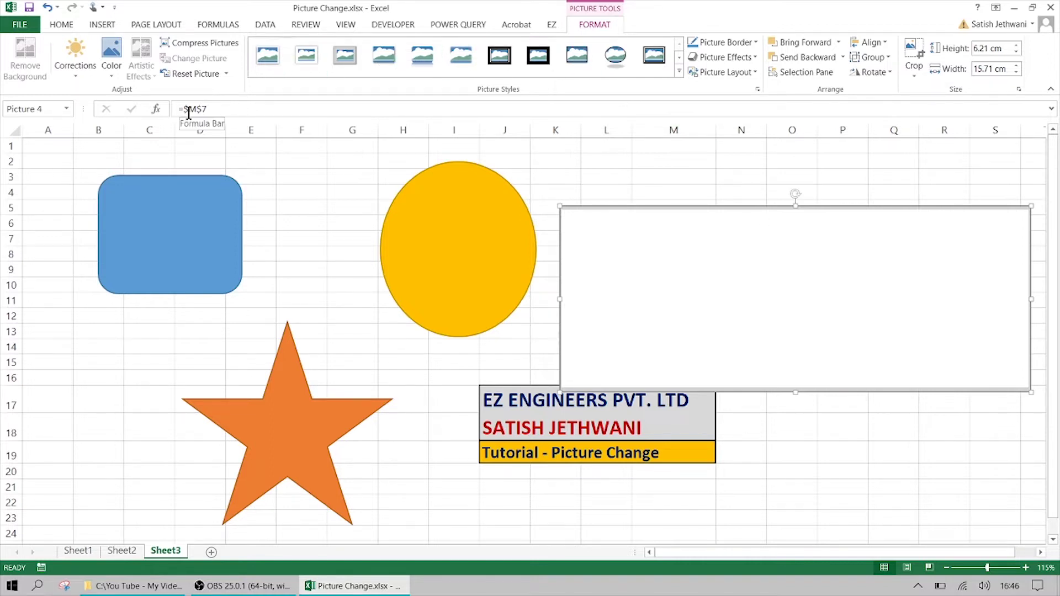
key(super+plus)
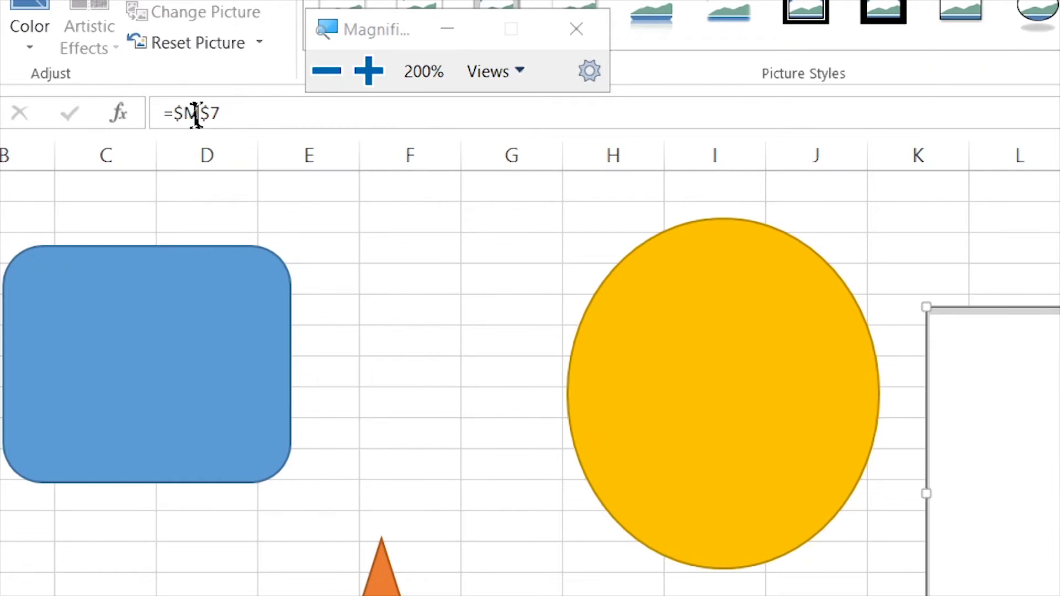
key(super+Escape)
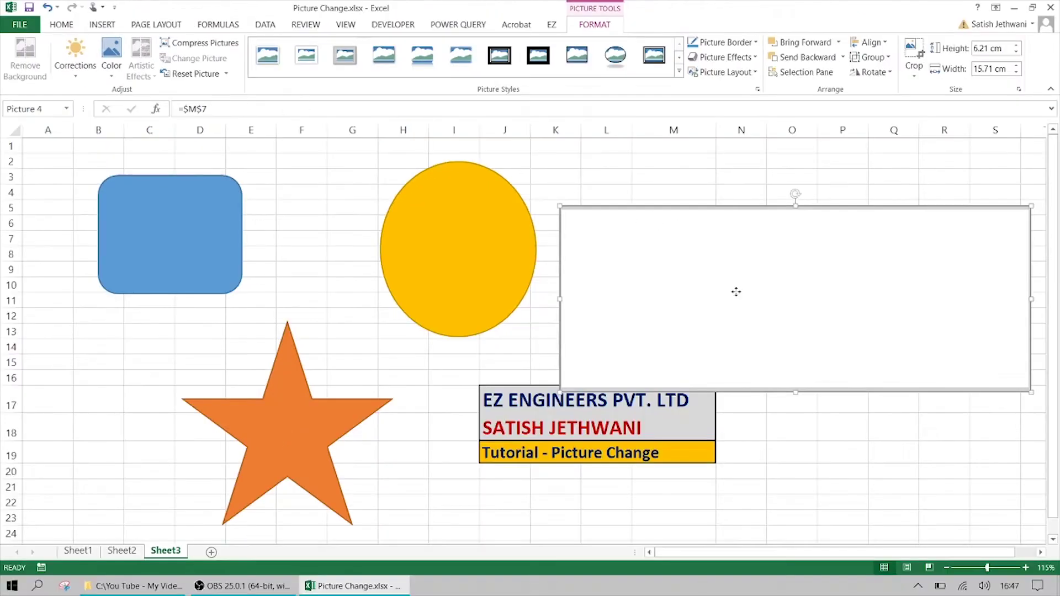
Relink Picture 4 to =$A$2:$E$13 so it mirrors the blue rounded rectangle.
drag(206, 109, 177, 109)
drag(74, 155, 242, 330)
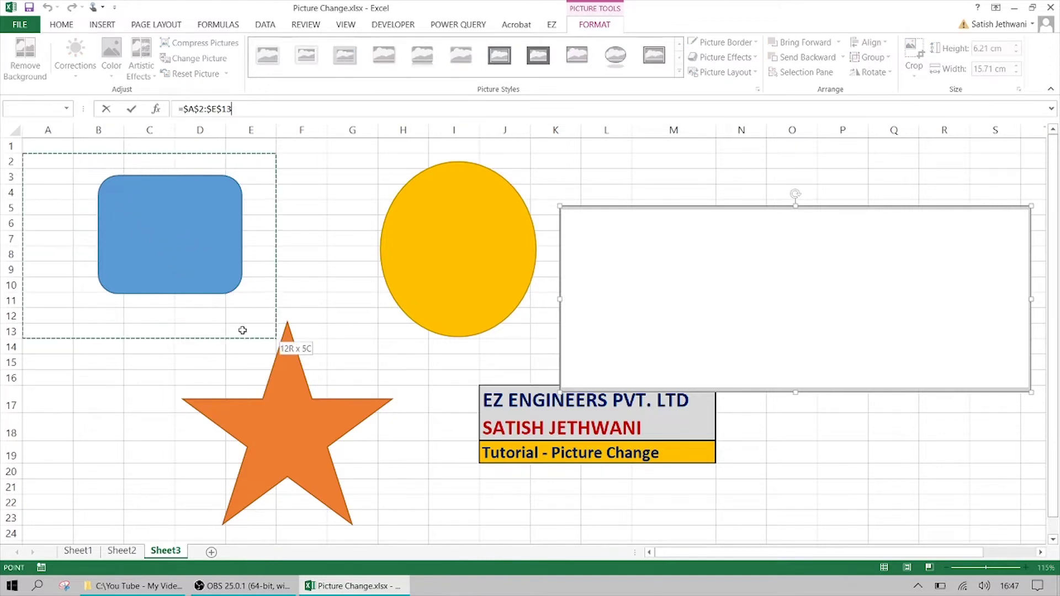
key(Return)
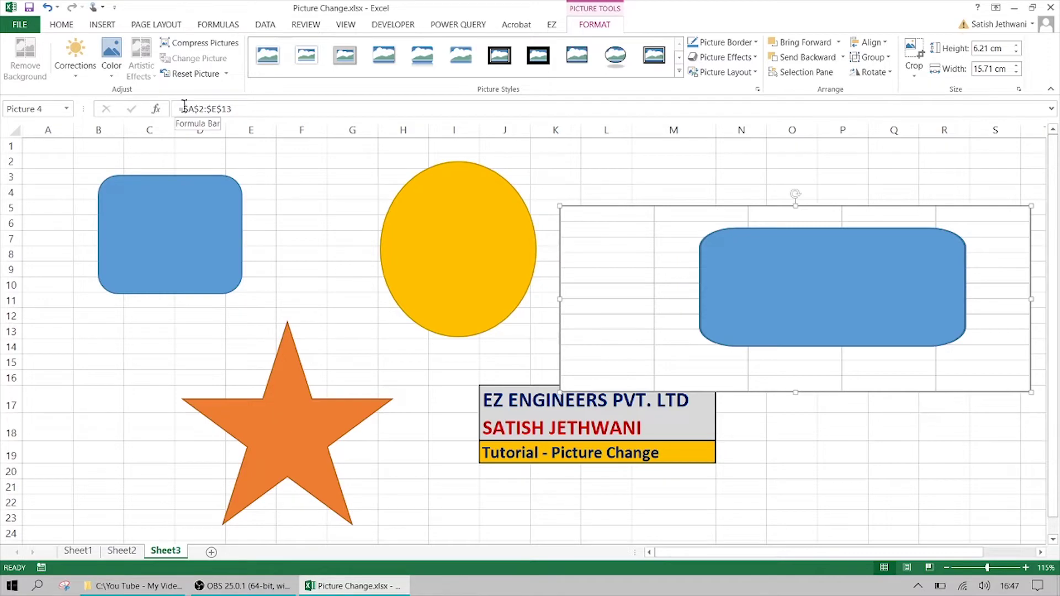
key(super+plus)
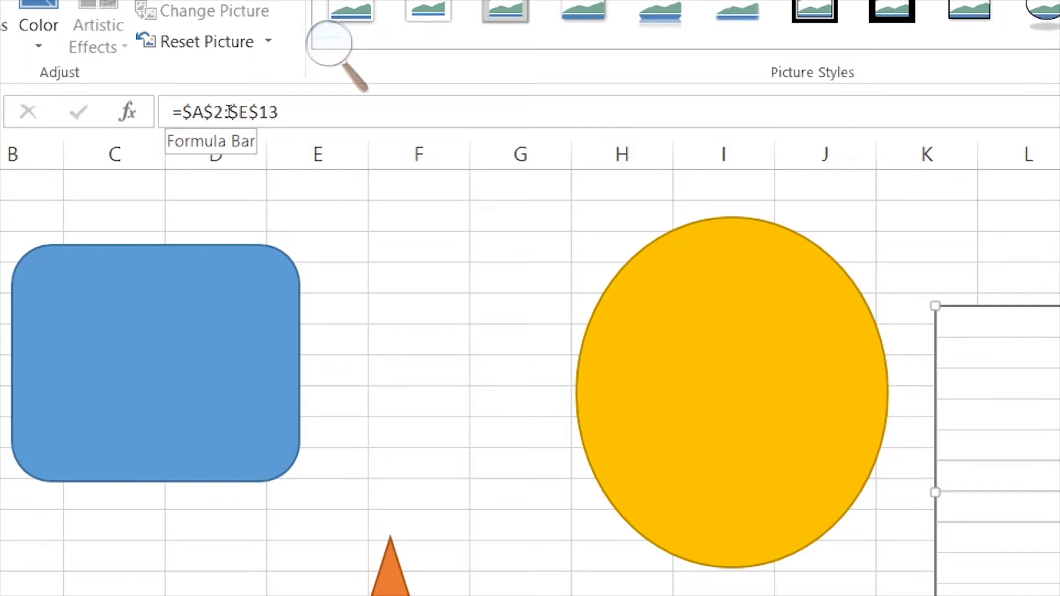
key(super+Escape)
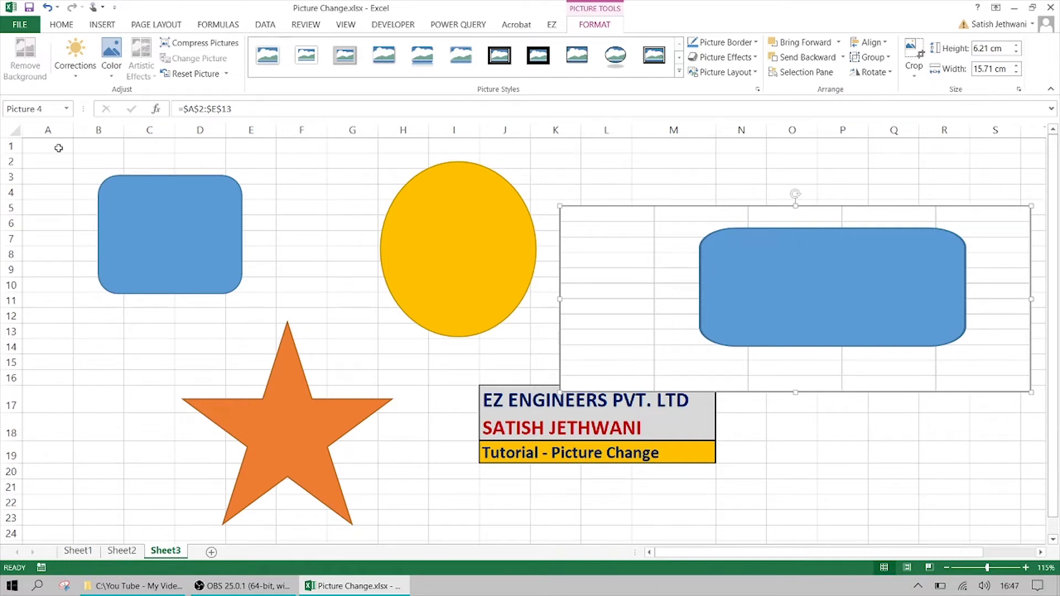
drag(53, 159, 261, 331)
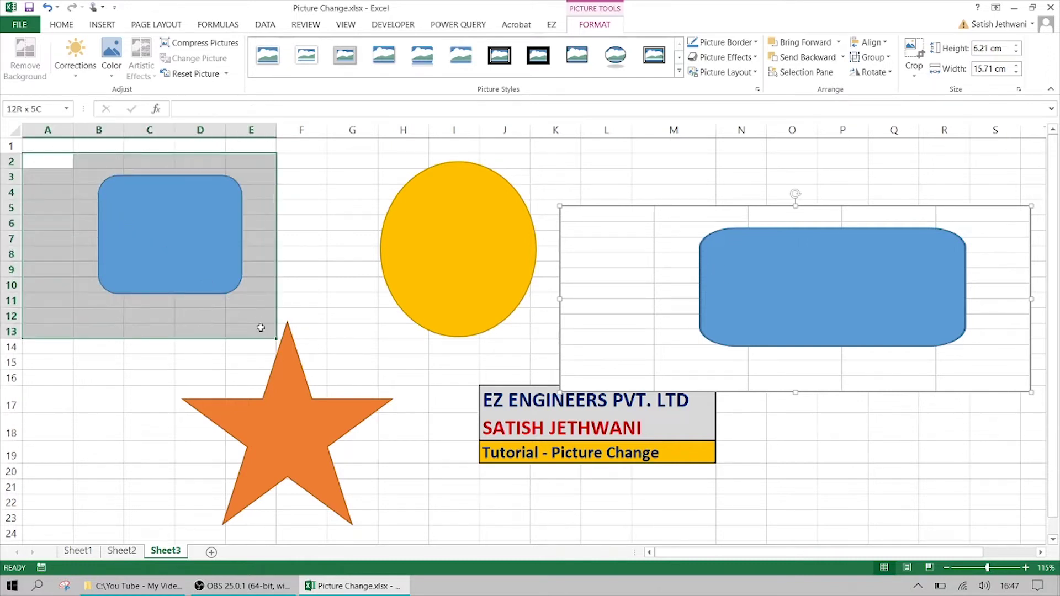
Resize the linked picture to a compact 5.68 × 6.92 cm box near column M.
click(769, 269)
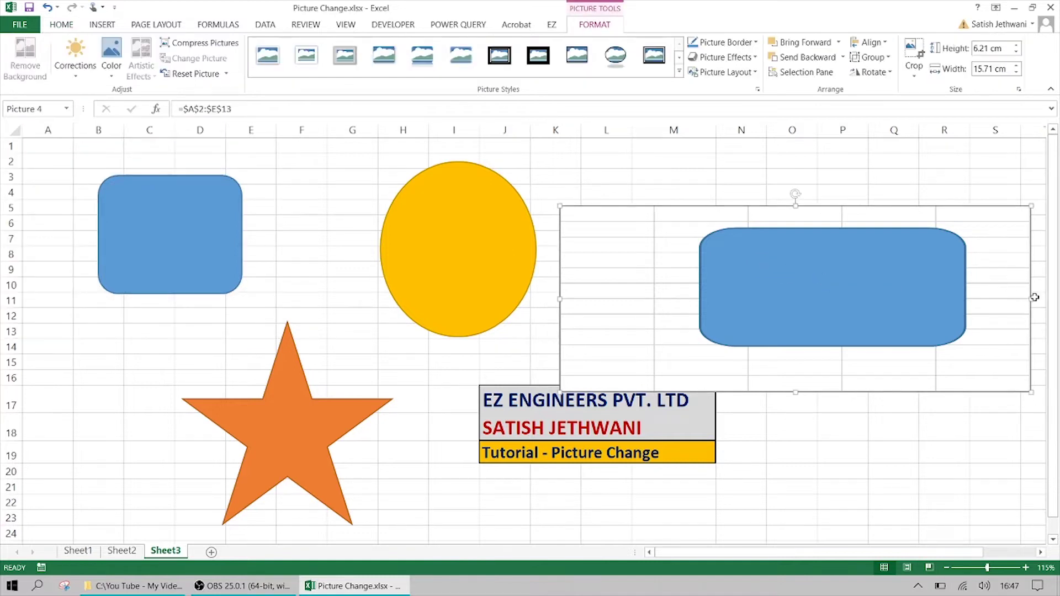
drag(1031, 297, 779, 250)
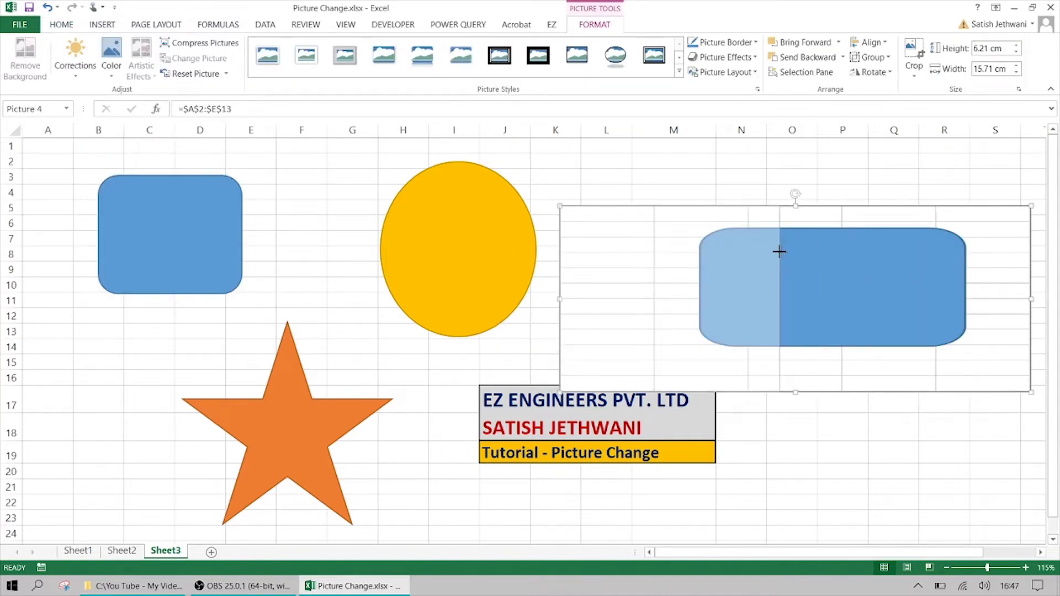
mouse_move(655, 278)
mouse_down()
mouse_move(744, 224)
mouse_move(671, 276)
mouse_up()
drag(775, 368, 776, 353)
Move the blue rounded rectangle up to rows 1–9 and select cell B10.
drag(156, 214, 80, 301)
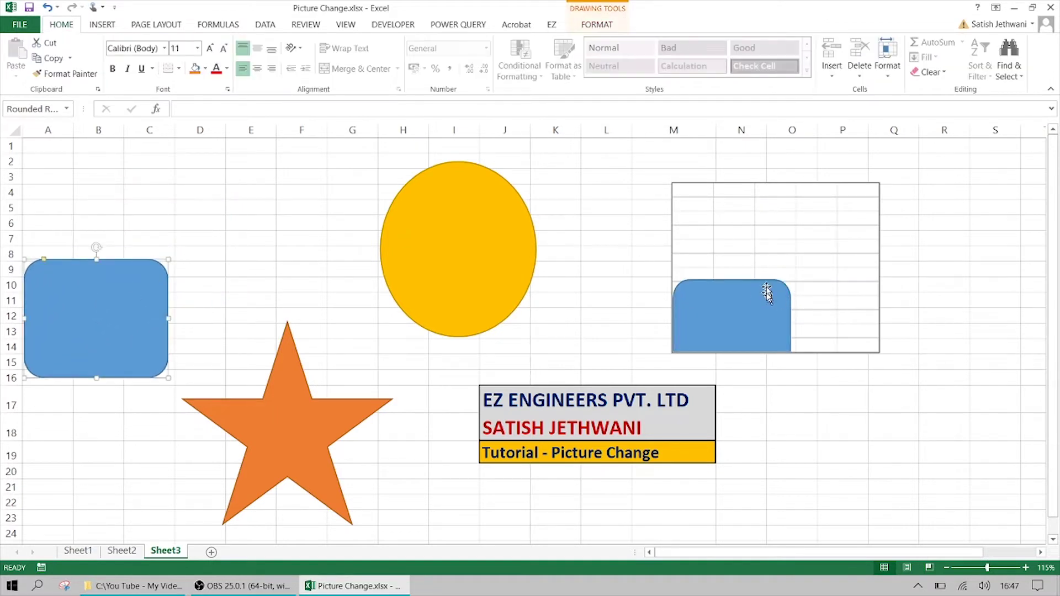
mouse_move(76, 287)
mouse_down()
mouse_move(101, 224)
mouse_move(102, 182)
mouse_up()
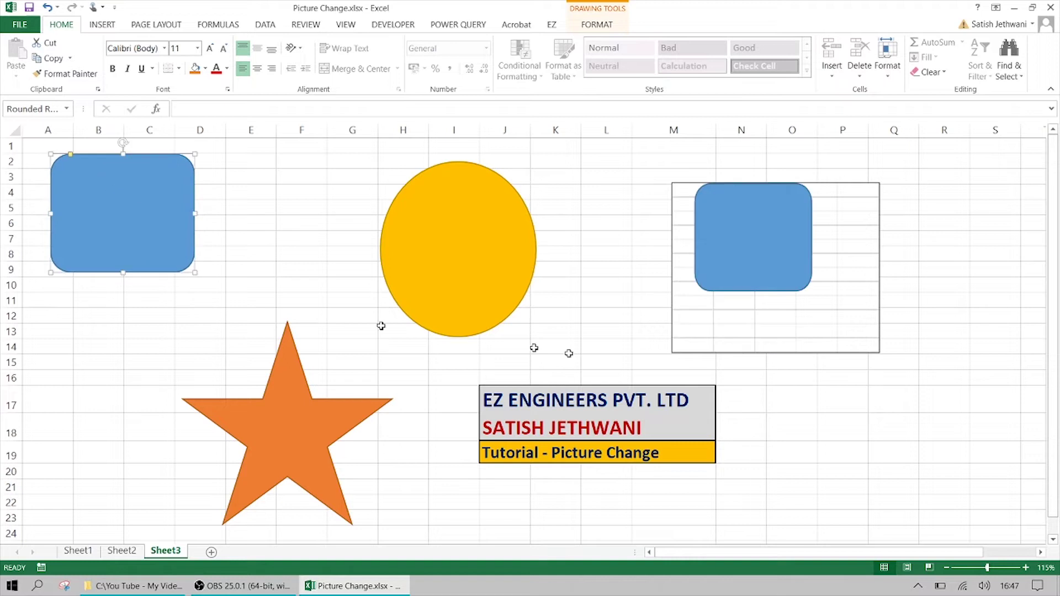
click(106, 288)
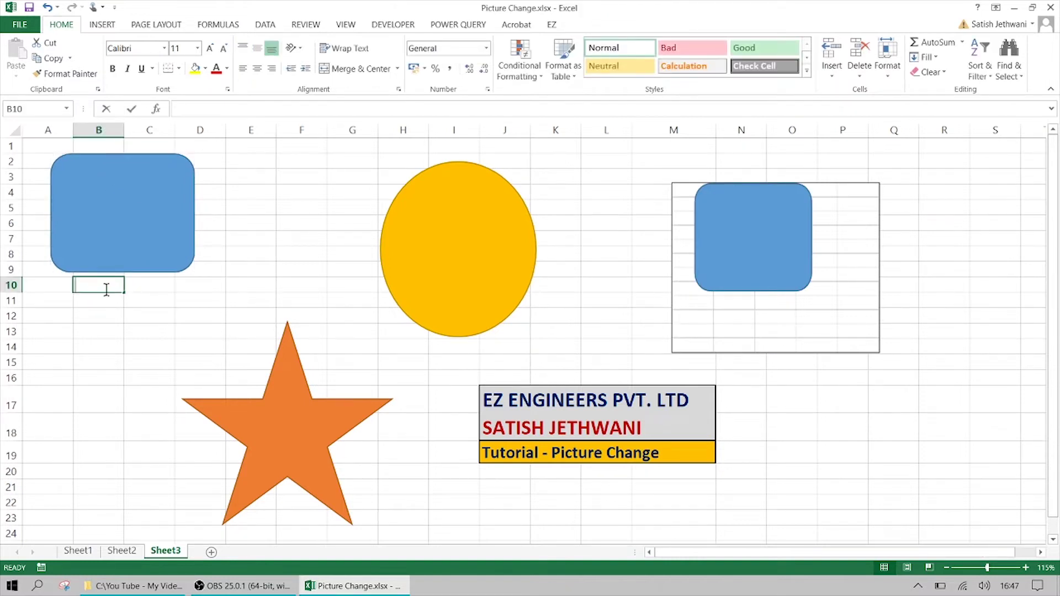
Enter EZ ENGINEERS in B10 and drag the yellow oval onto the blue rectangle.
text(EZ ENGINEERS)
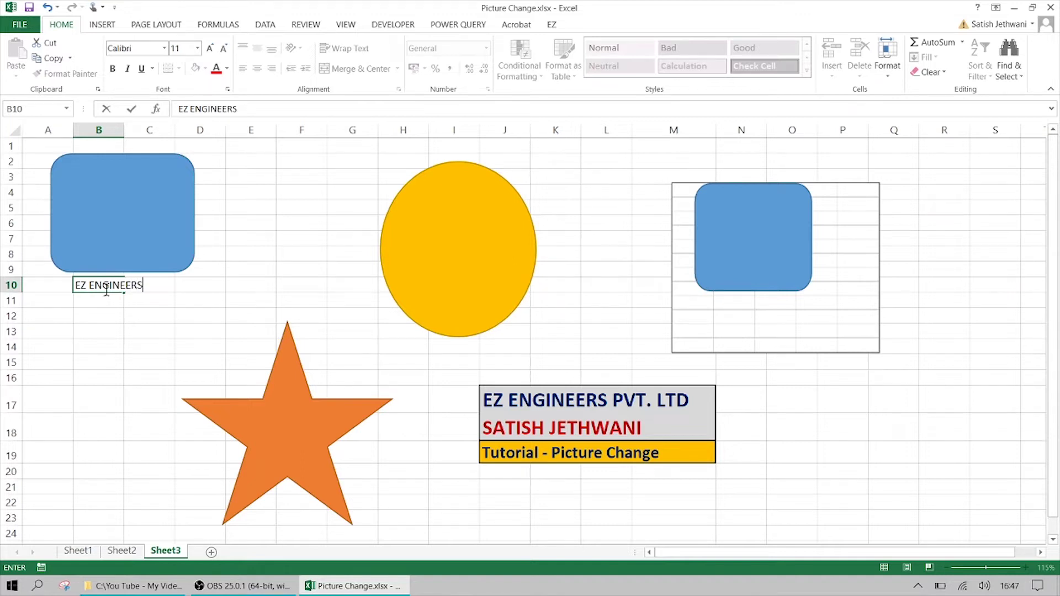
key(Return)
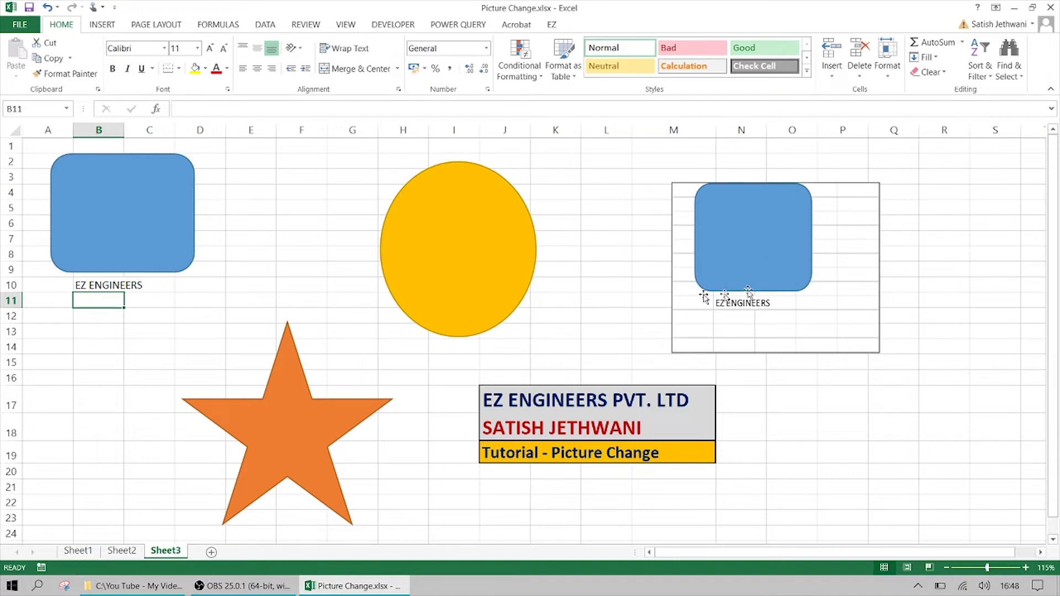
mouse_move(495, 260)
mouse_down()
mouse_move(319, 234)
mouse_move(253, 248)
mouse_up()
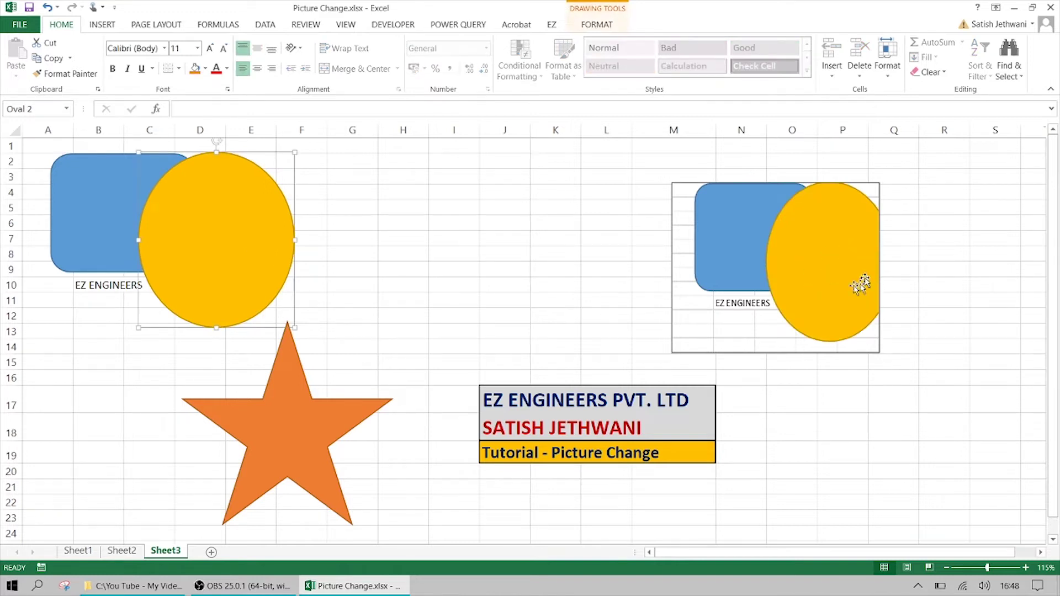
click(753, 322)
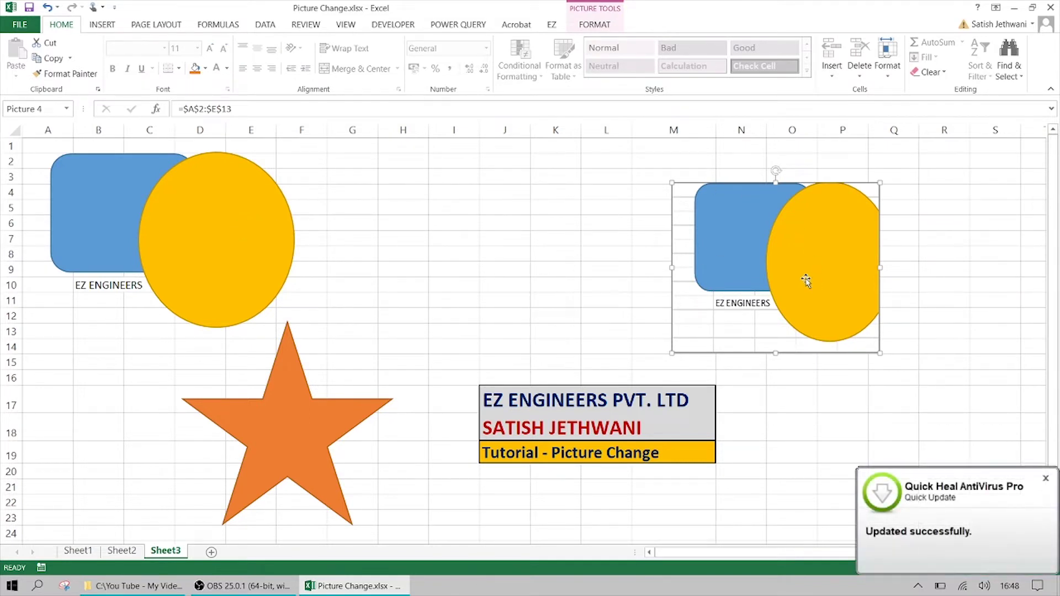
drag(806, 276, 801, 429)
Move the linked picture from around row 35 up beside the originals, columns I–M, rows 3–15.
scroll(801, 429, down, 6)
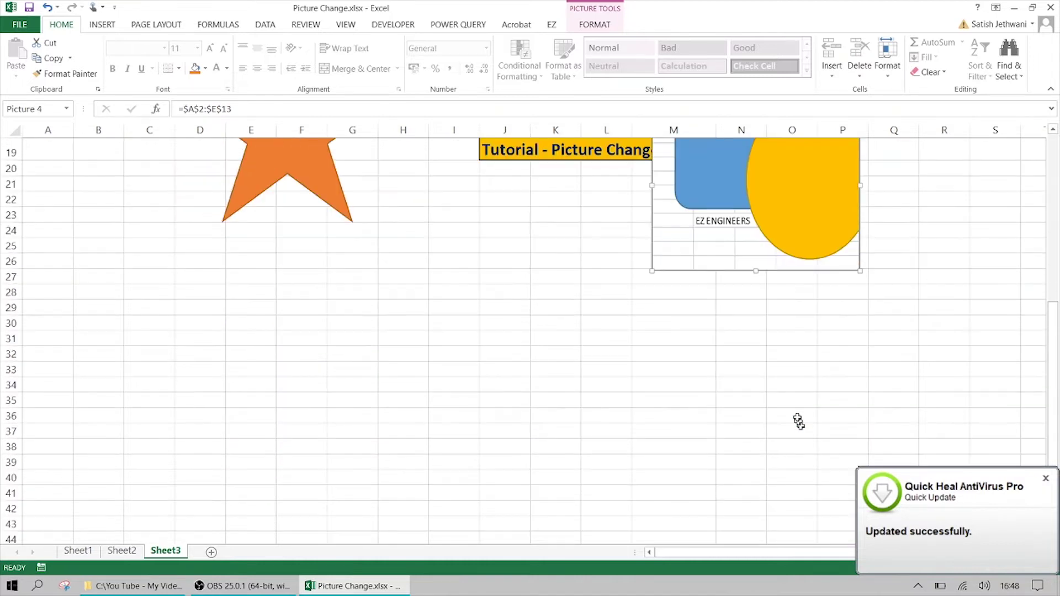
drag(770, 229, 745, 469)
scroll(740, 367, down, 3)
drag(740, 367, 741, 419)
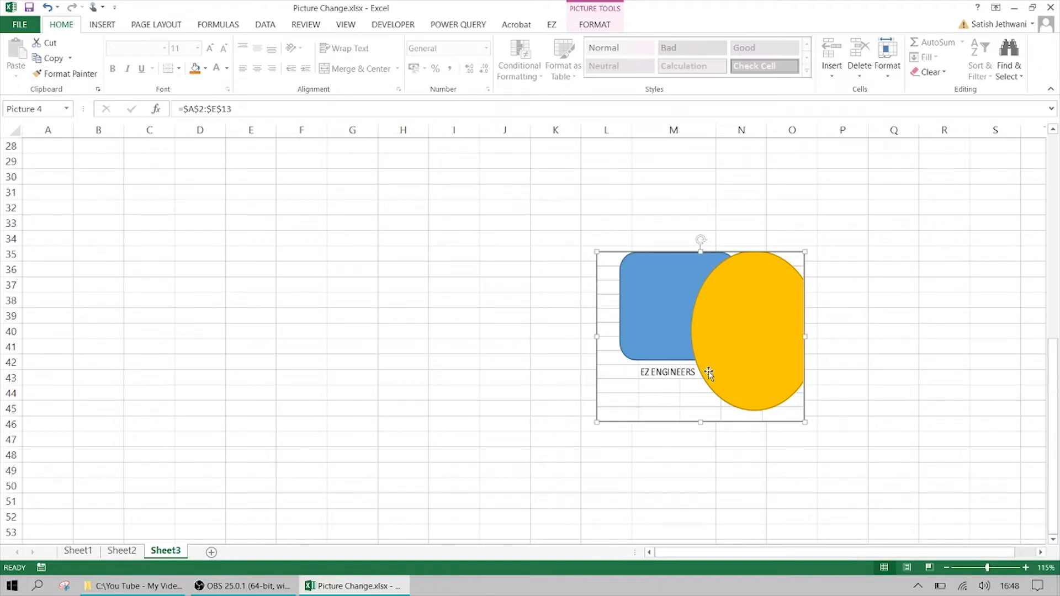
drag(709, 373, 722, 454)
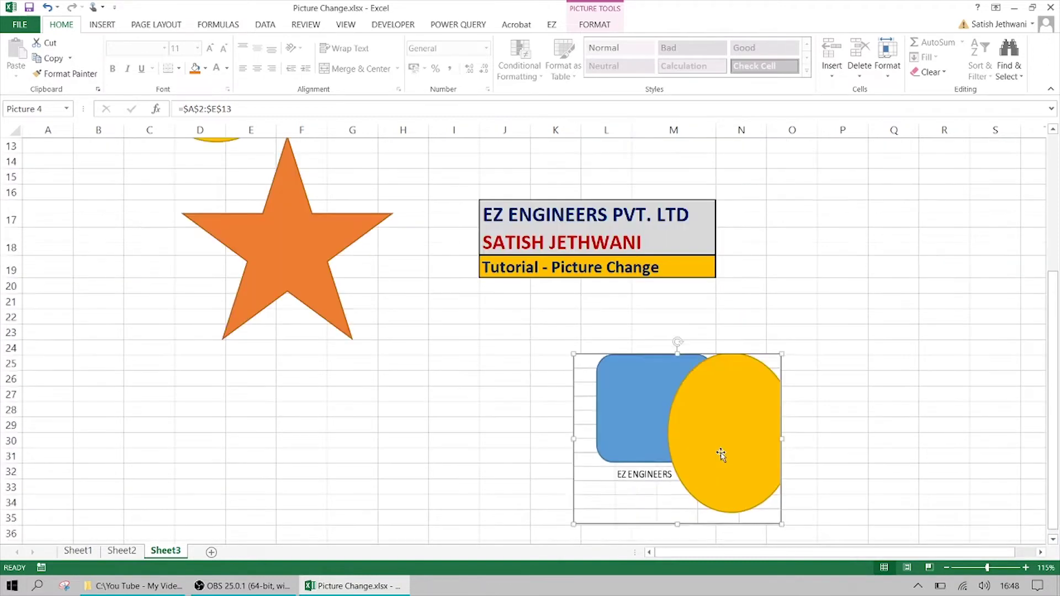
scroll(716, 472, up, 4)
drag(718, 546, 629, 150)
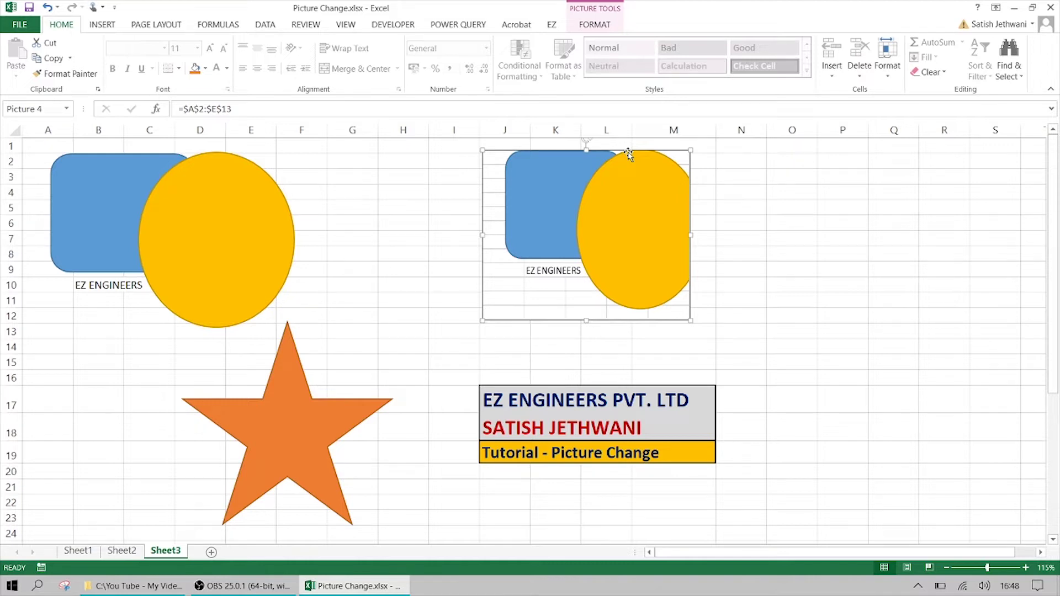
drag(628, 244, 613, 279)
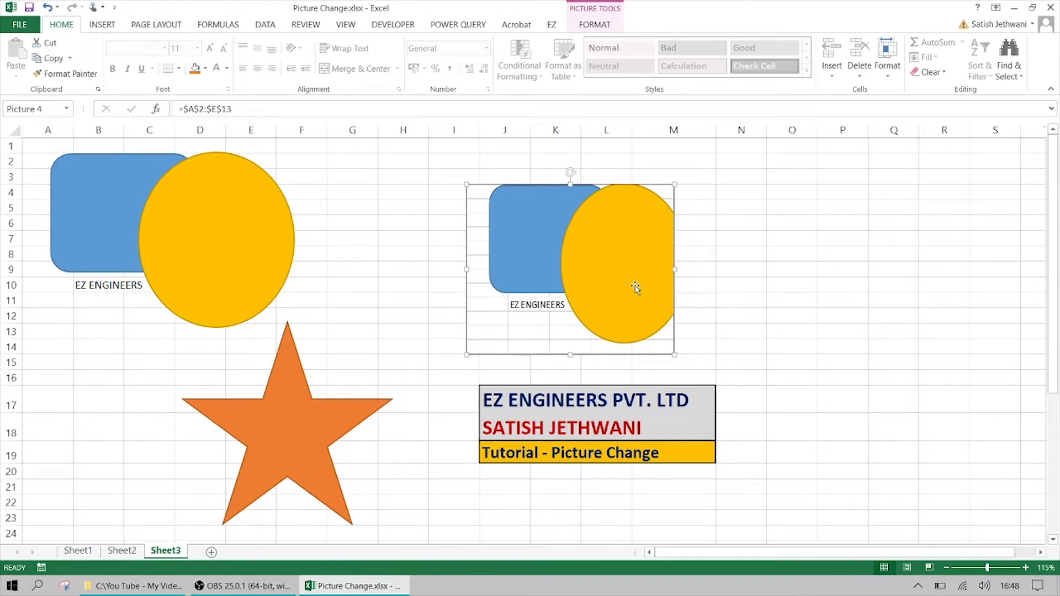
right_click(603, 256)
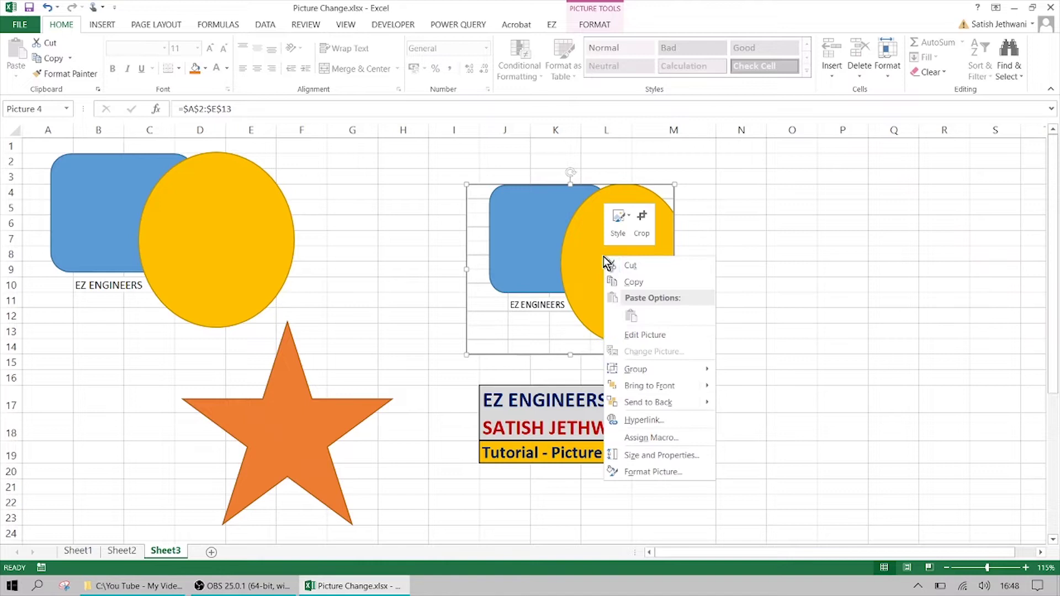
click(659, 469)
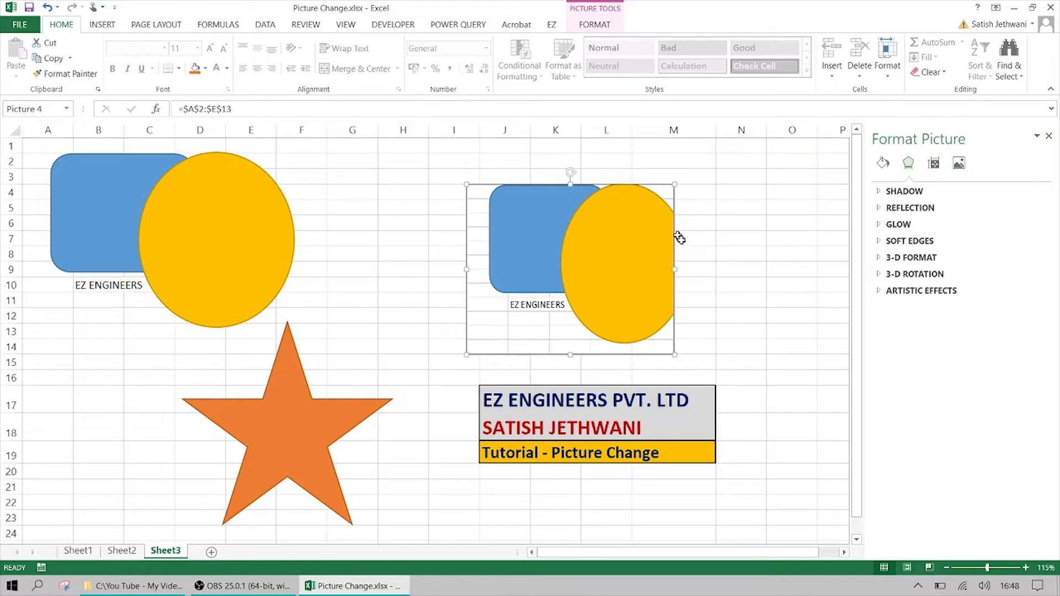
click(721, 245)
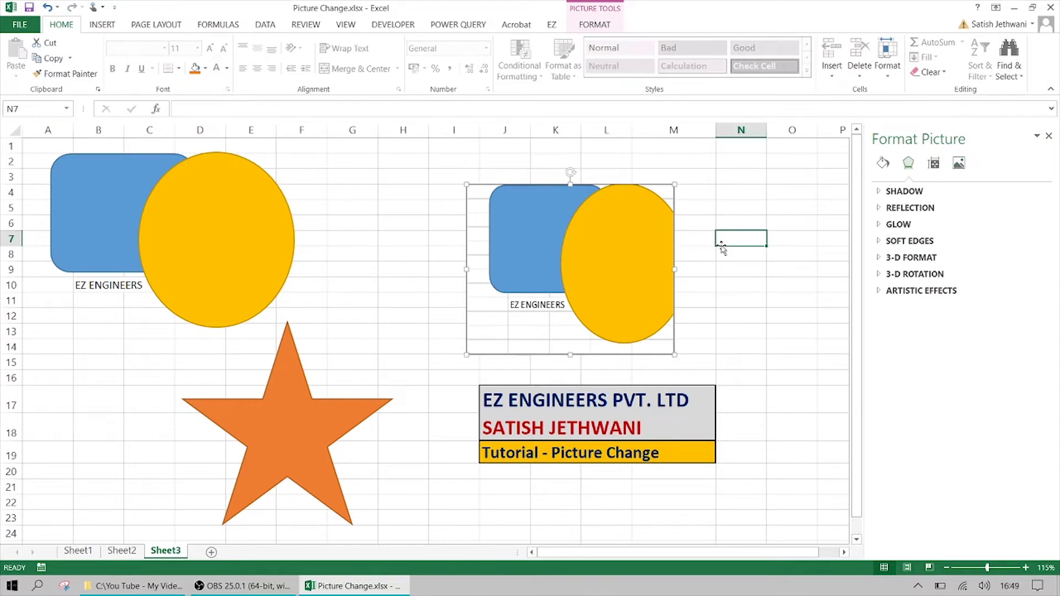
click(596, 258)
click(717, 237)
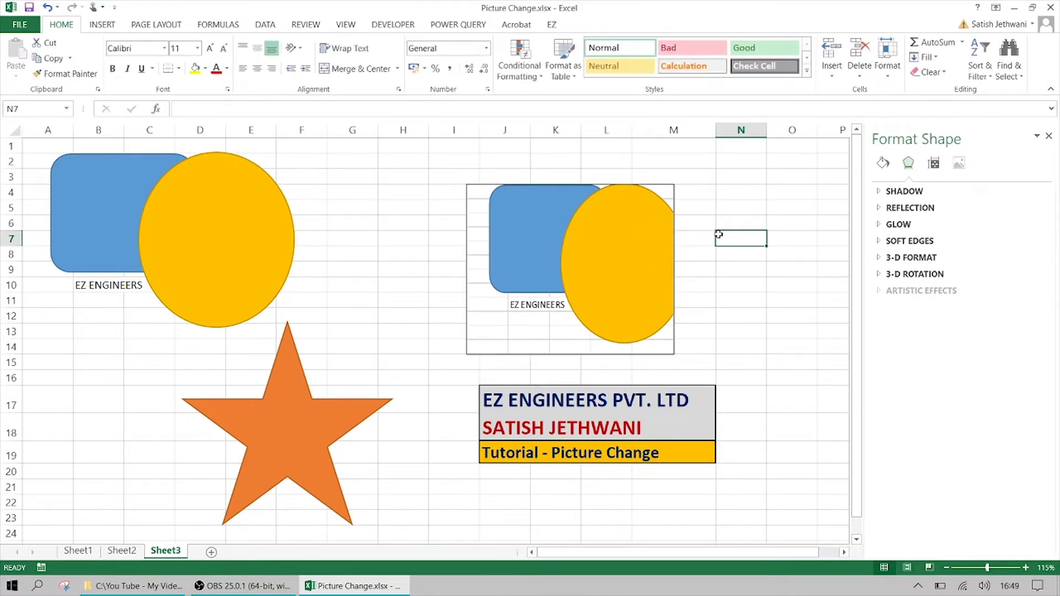
click(1048, 136)
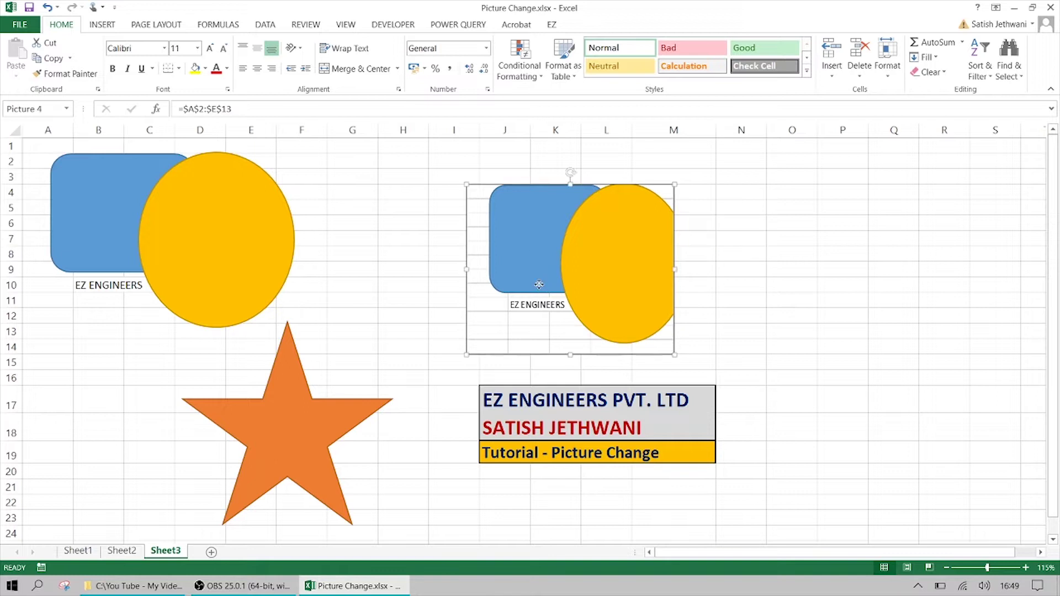
drag(539, 284, 489, 268)
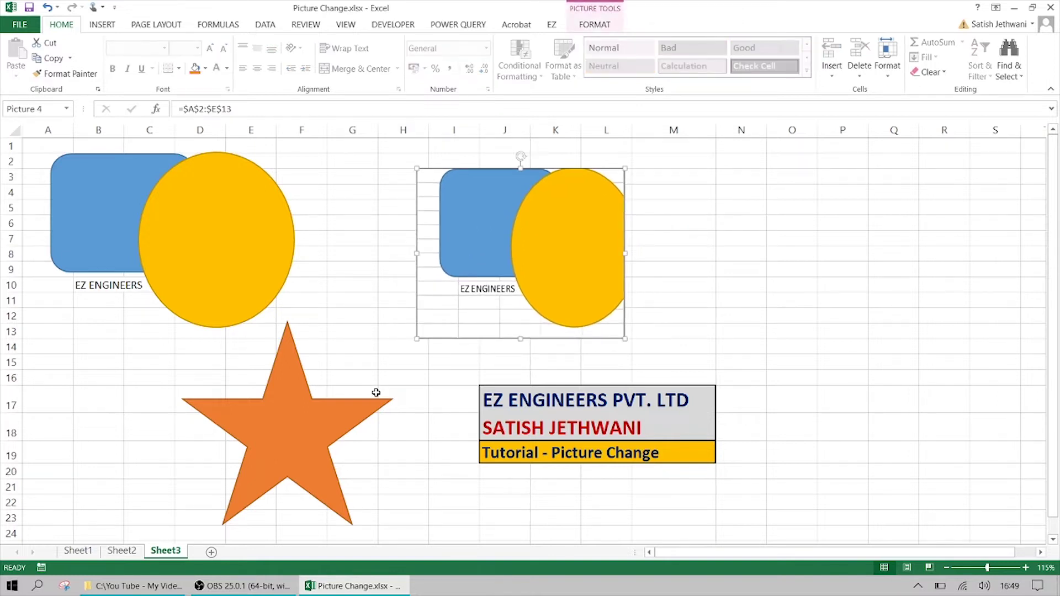
drag(502, 271, 513, 286)
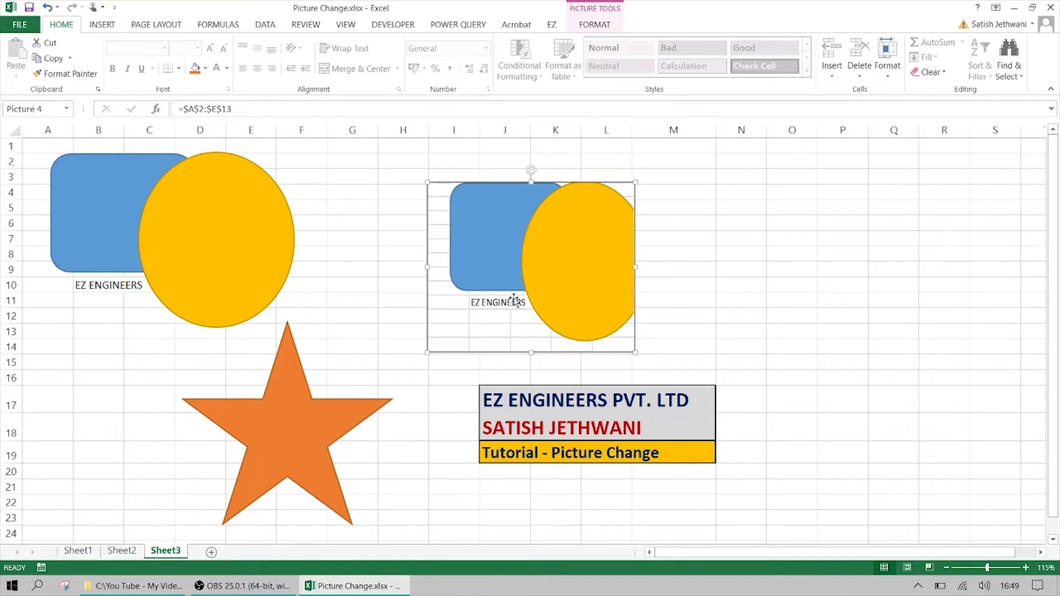
drag(514, 289, 548, 291)
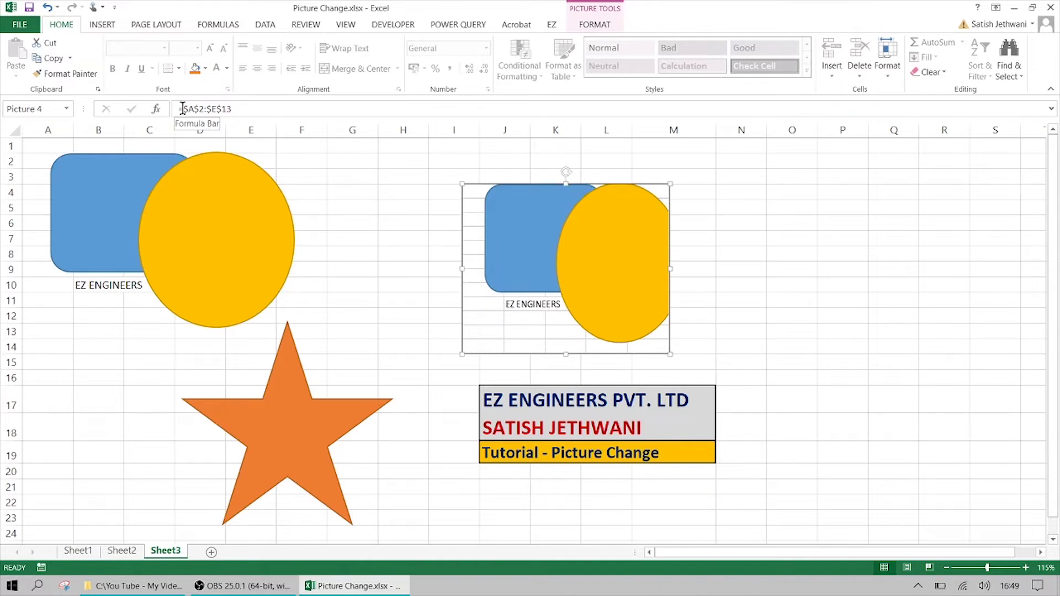
key(super+plus)
On Sheet2, set F3 to Blue and inspect the car picture's formula.
click(126, 551)
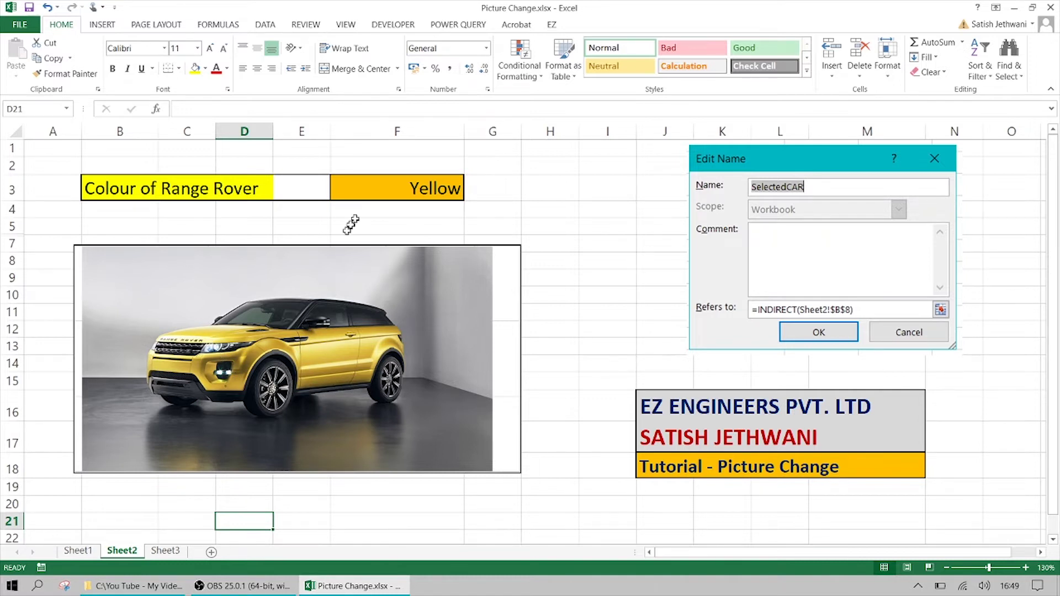
click(386, 194)
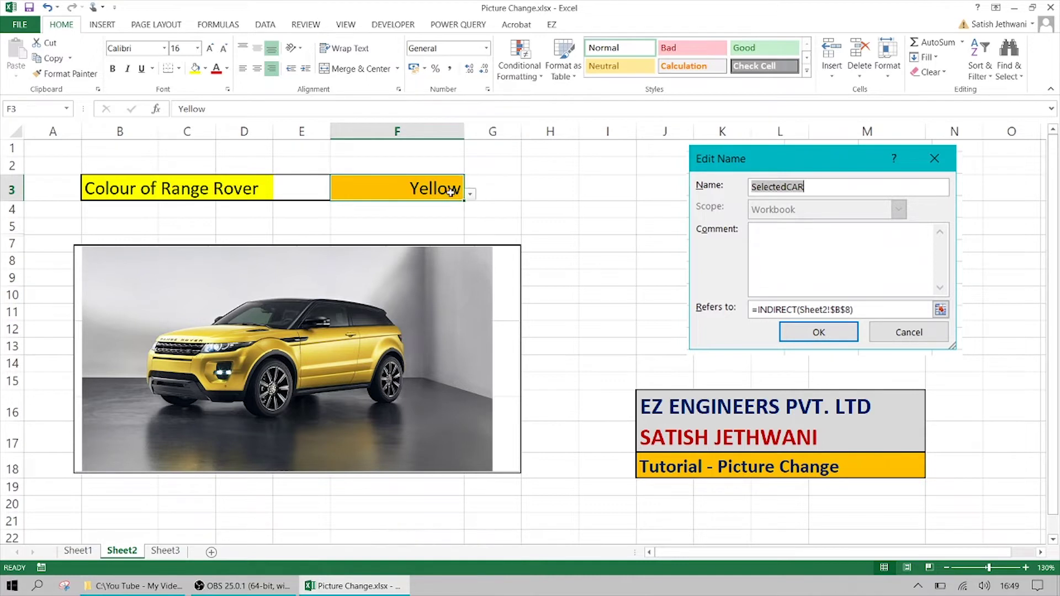
text(Blue)
key(Return)
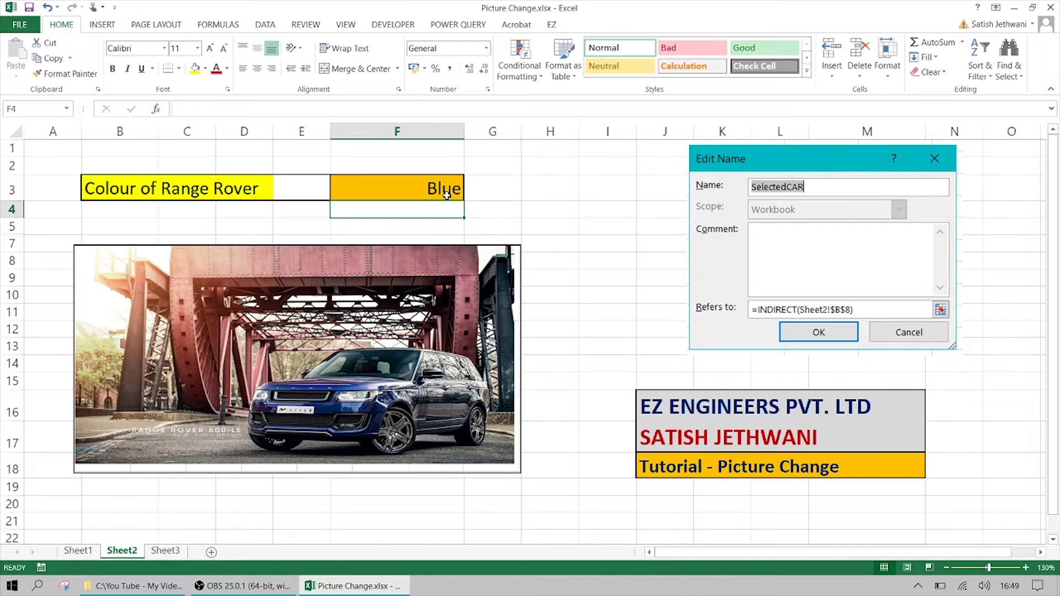
click(460, 332)
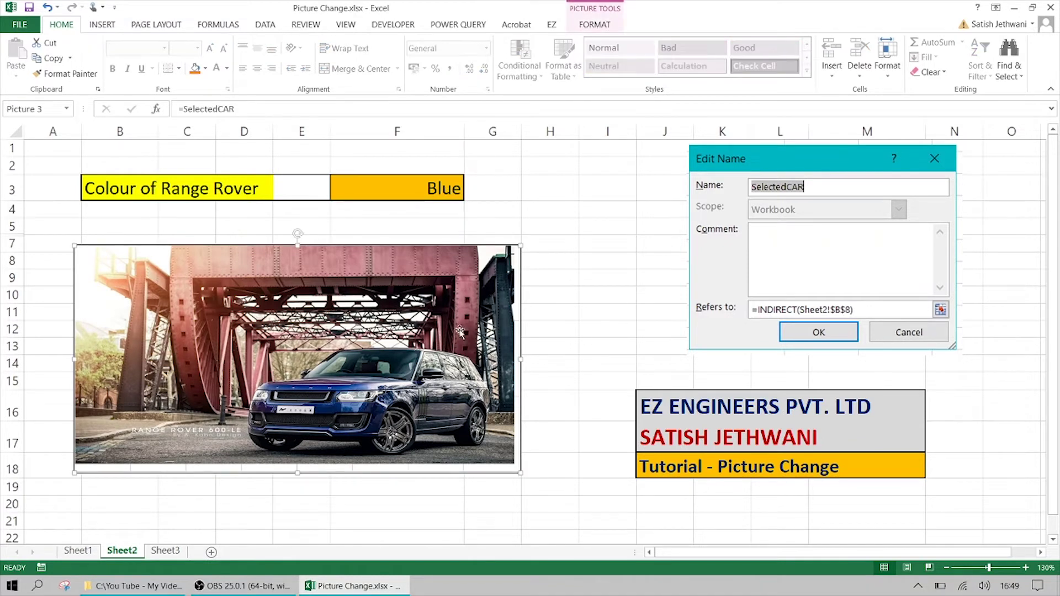
Cancel an invalid Black & white entry, set F3 to Orange, then view Sheet1's car photos.
click(440, 188)
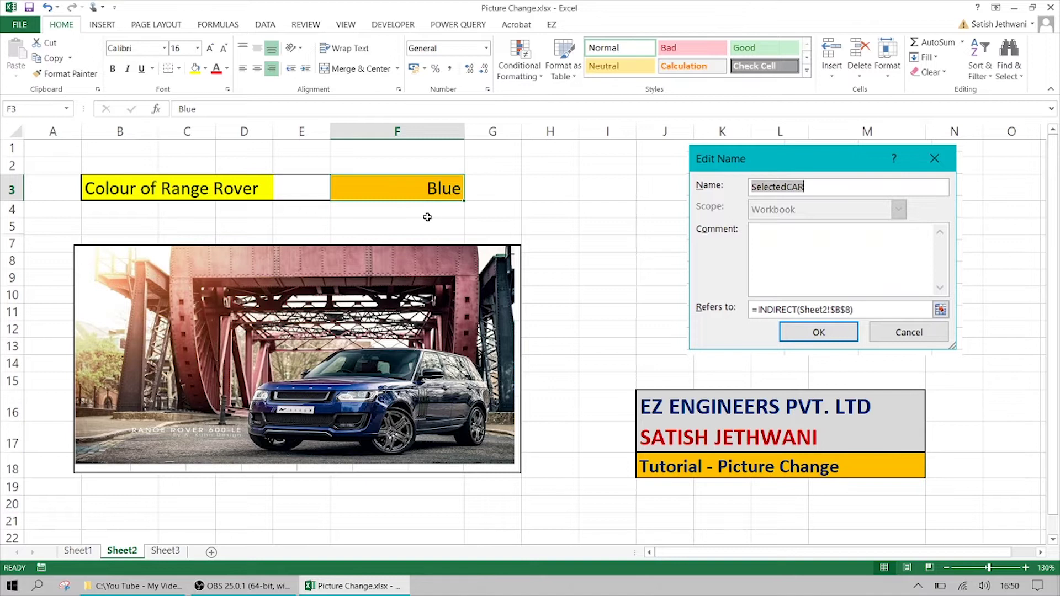
text(Black & white)
key(Return)
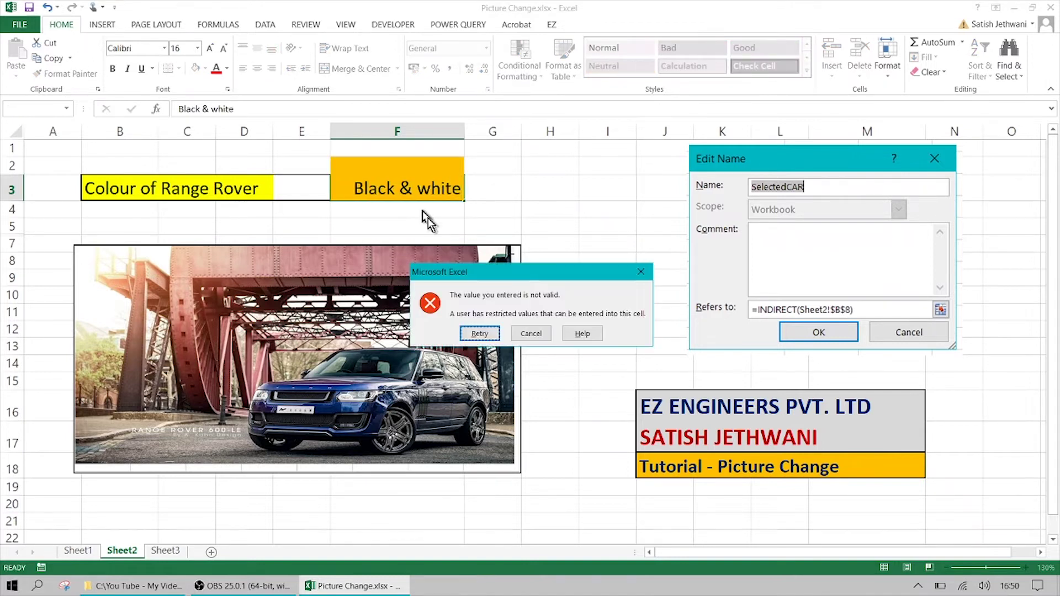
click(531, 333)
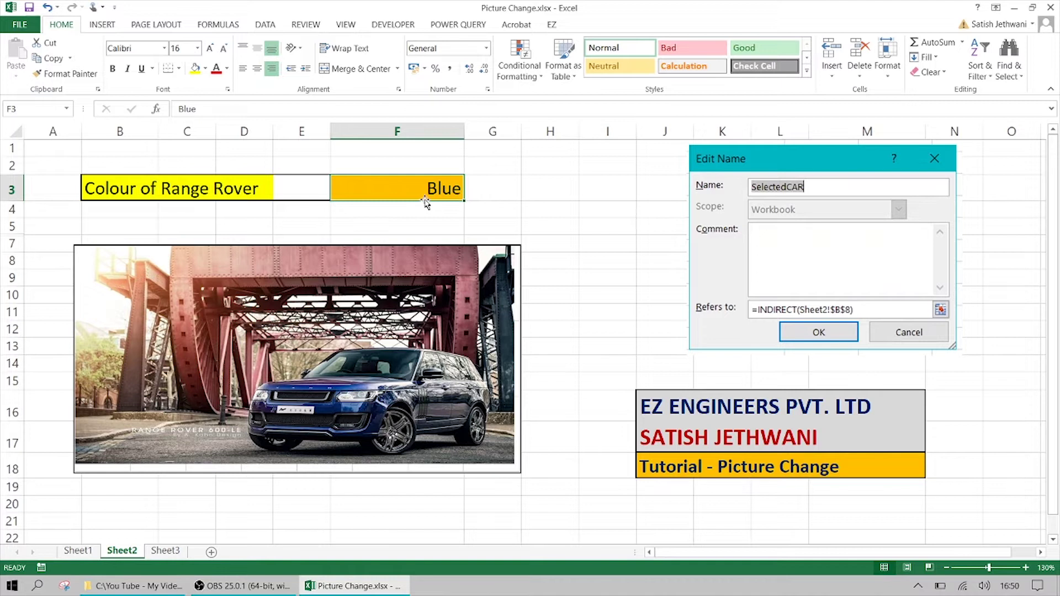
text(o)
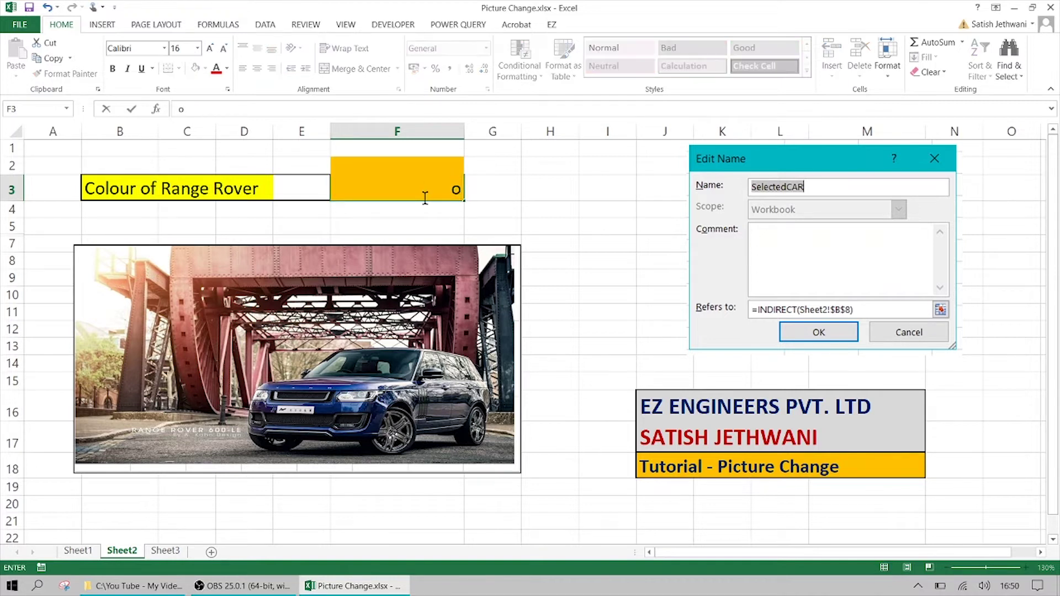
text(nge)
key(Return)
click(371, 285)
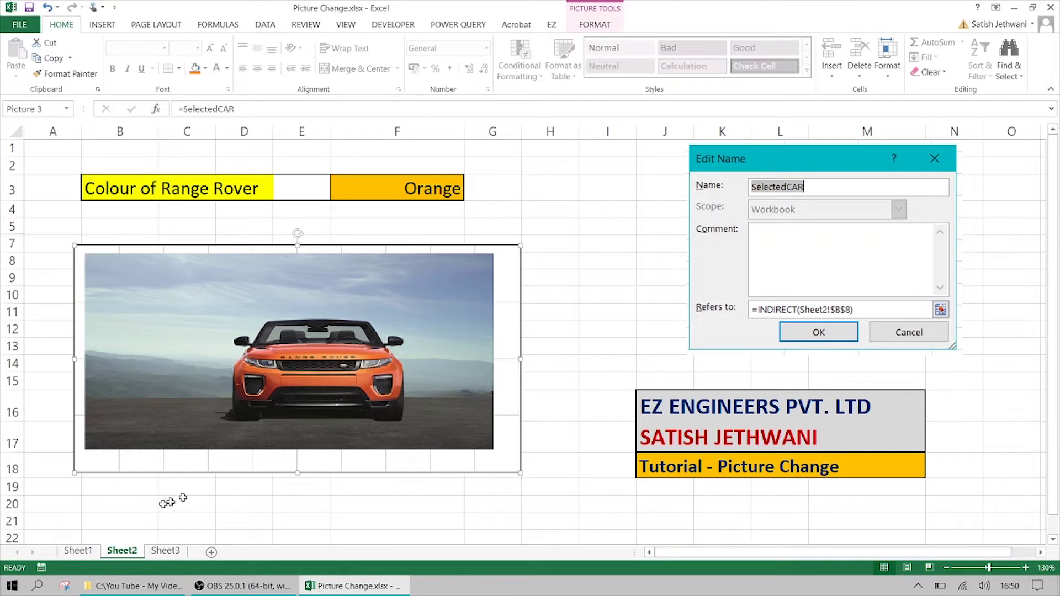
click(78, 551)
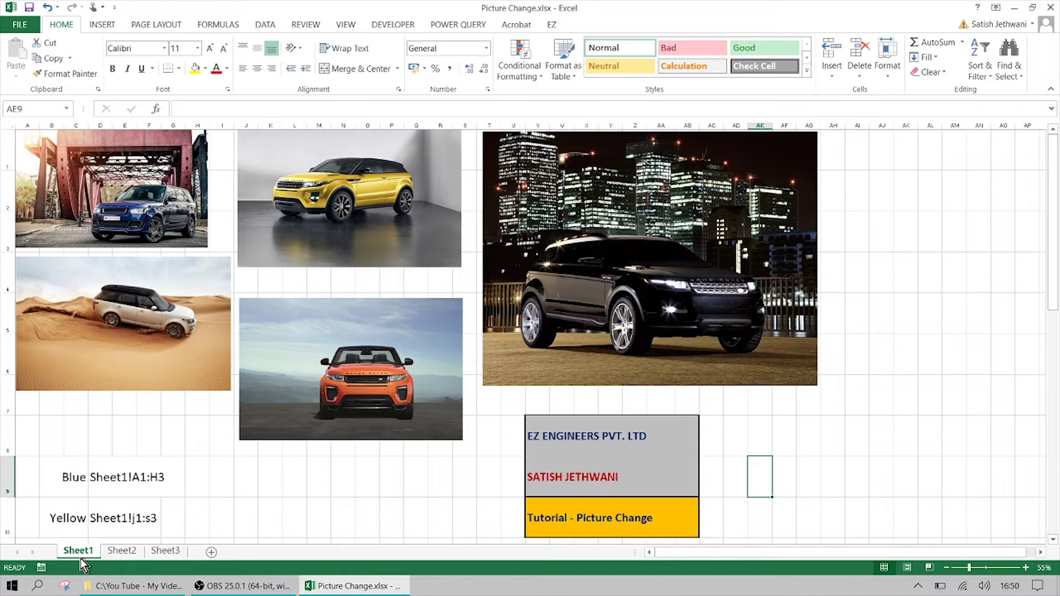
click(186, 239)
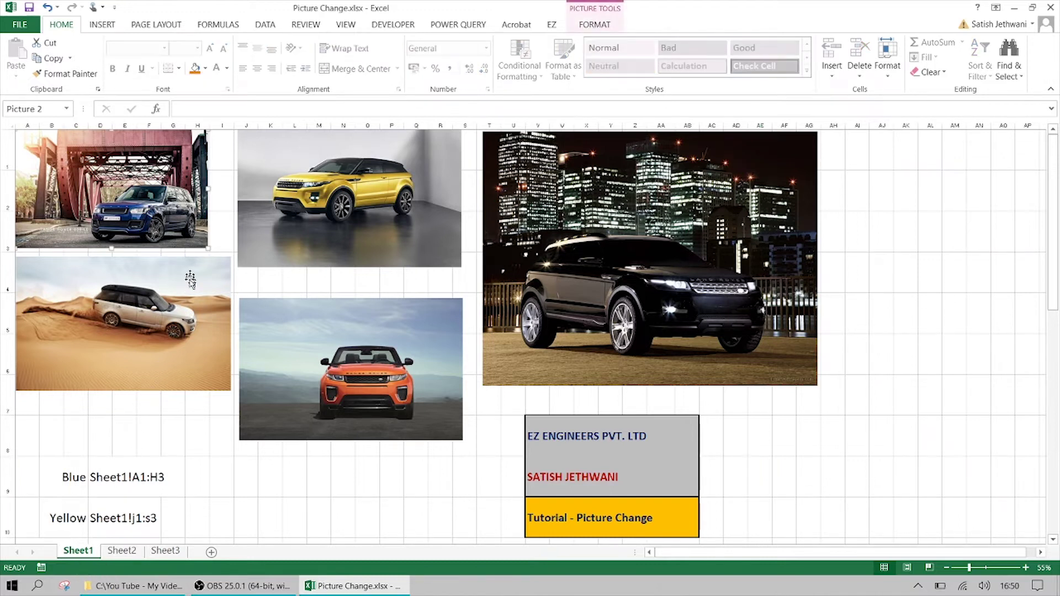
click(311, 242)
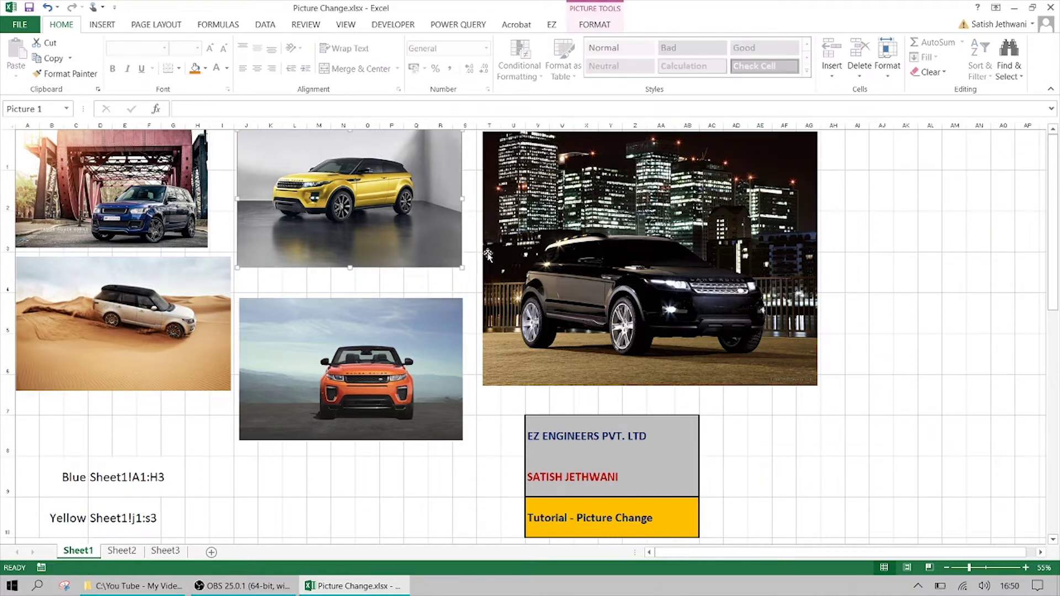
click(428, 367)
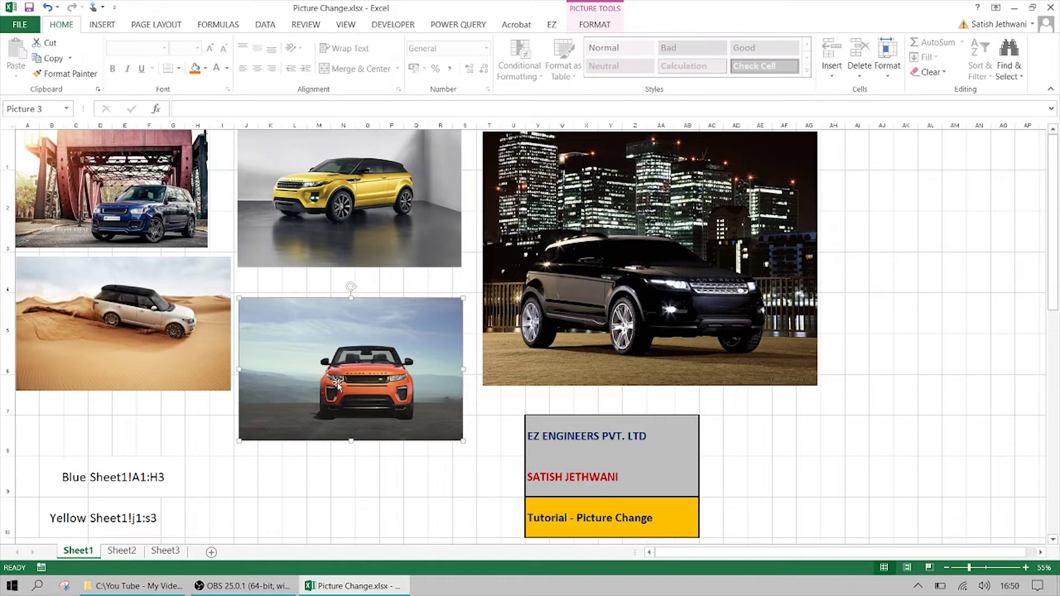
scroll(337, 382, down, 1)
scroll(337, 382, down, 1)
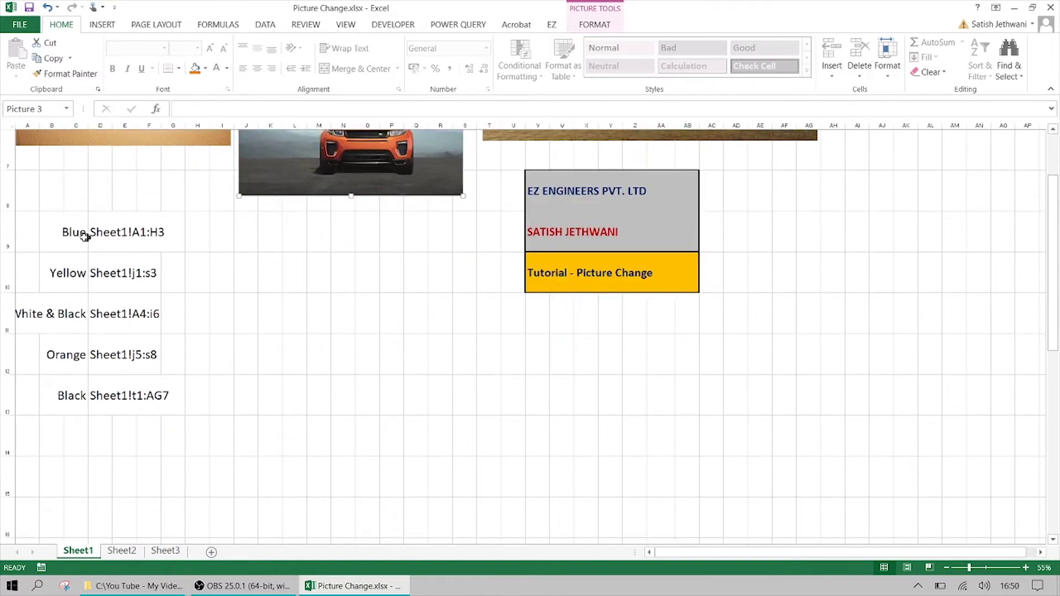
drag(85, 236, 89, 376)
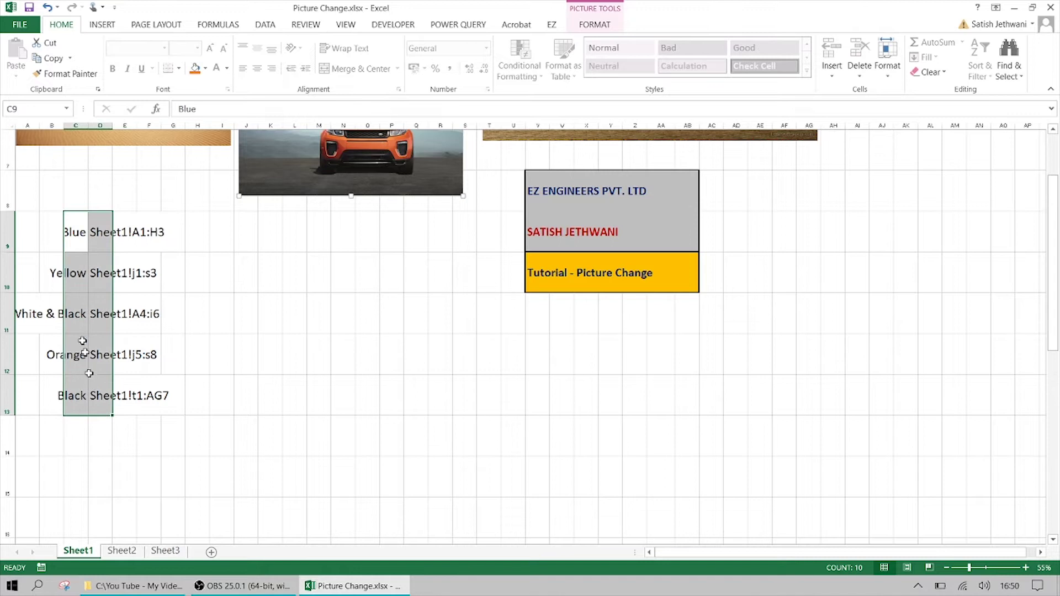
drag(51, 230, 153, 393)
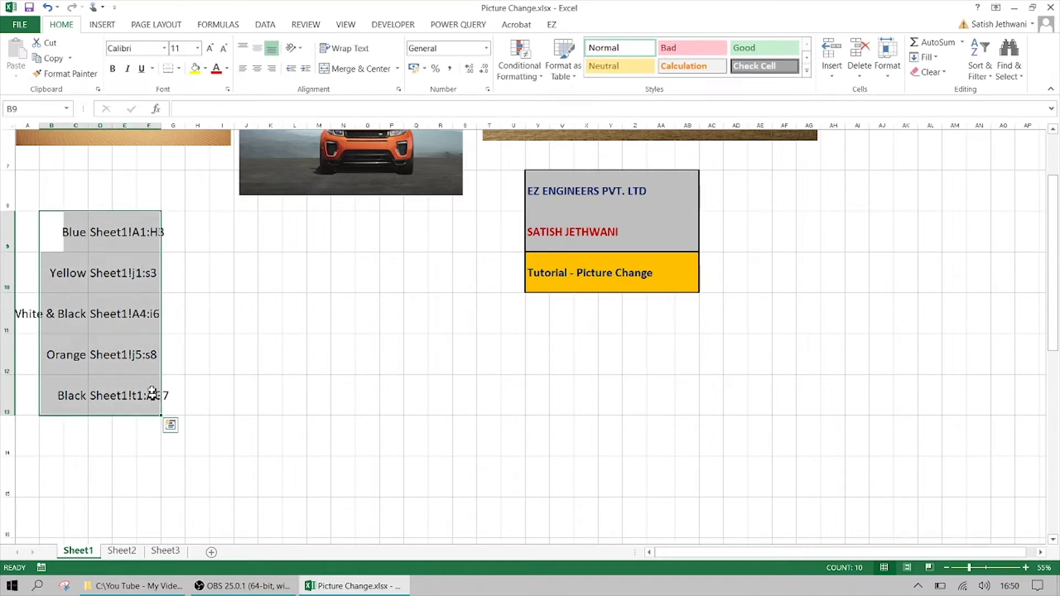
click(74, 232)
click(77, 272)
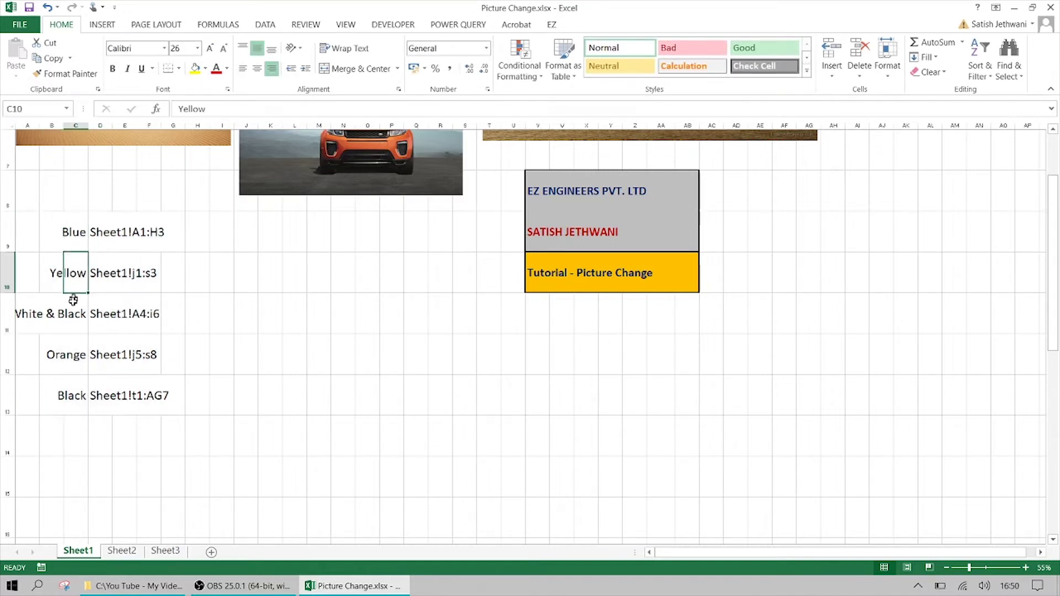
click(70, 312)
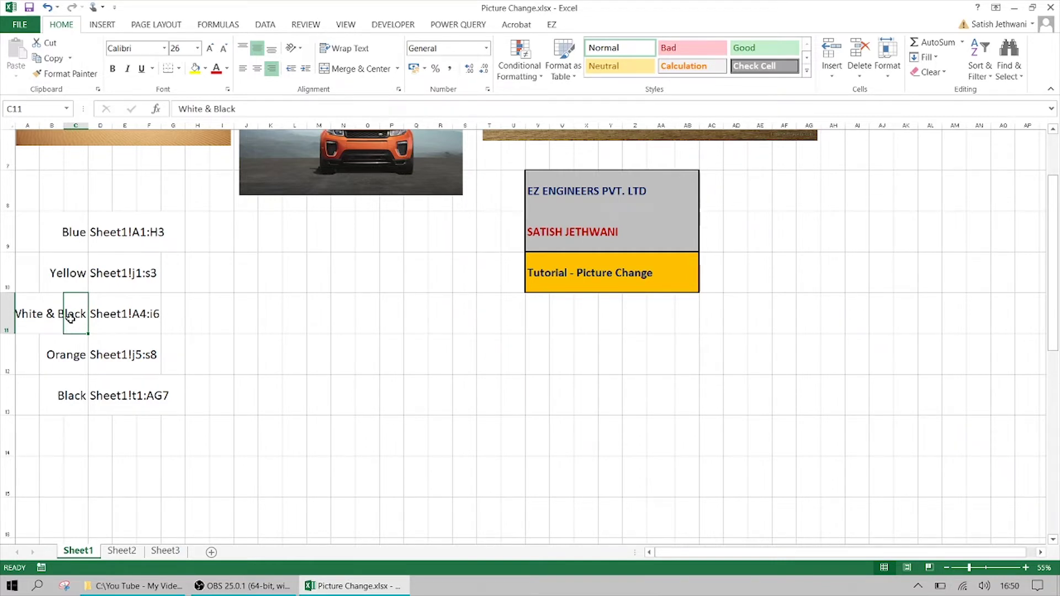
scroll(78, 340, up, 1)
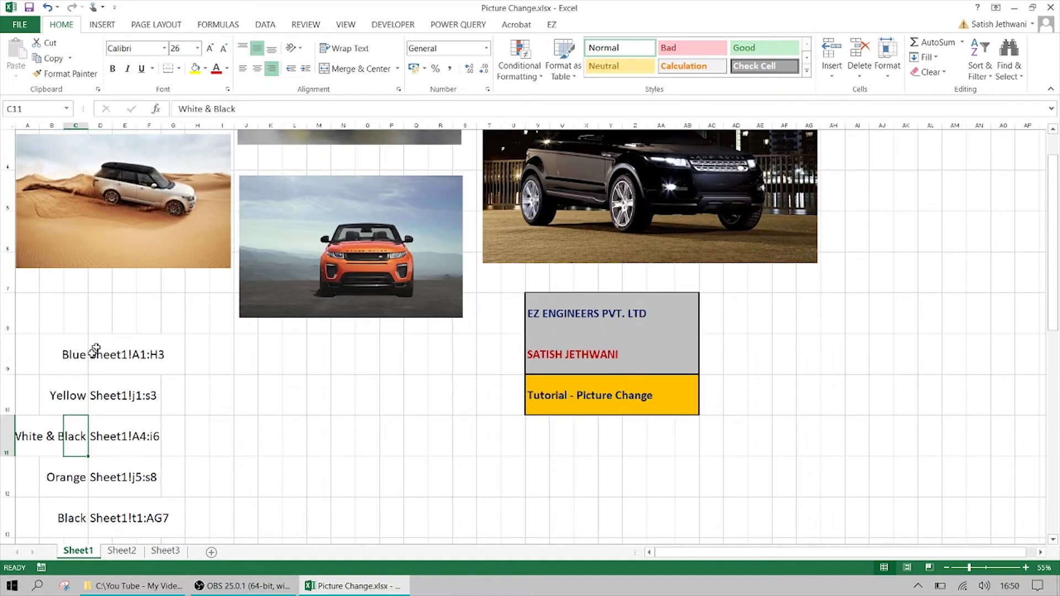
drag(78, 356, 74, 516)
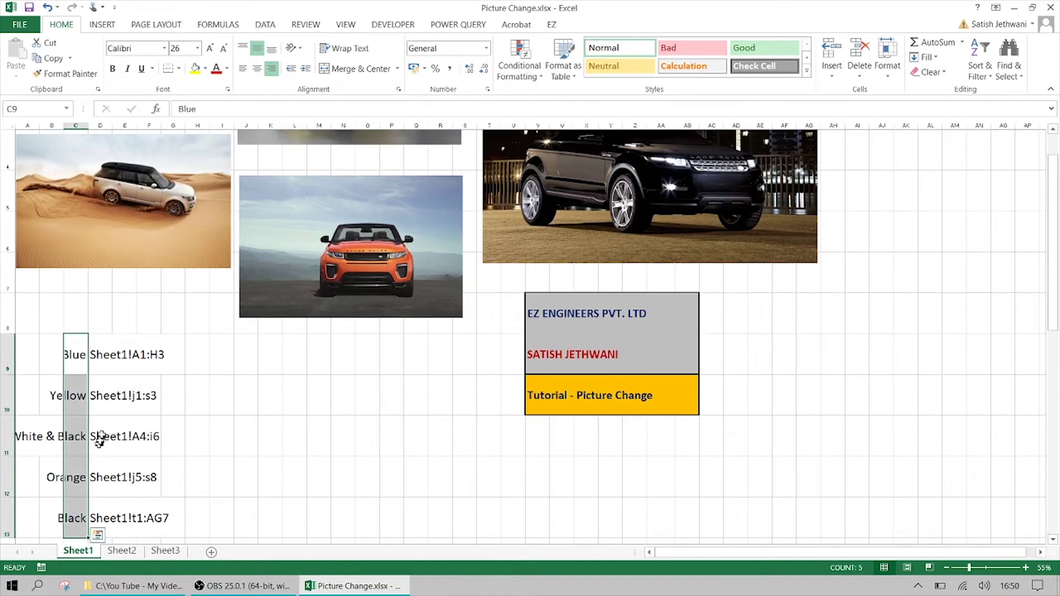
drag(105, 351, 156, 513)
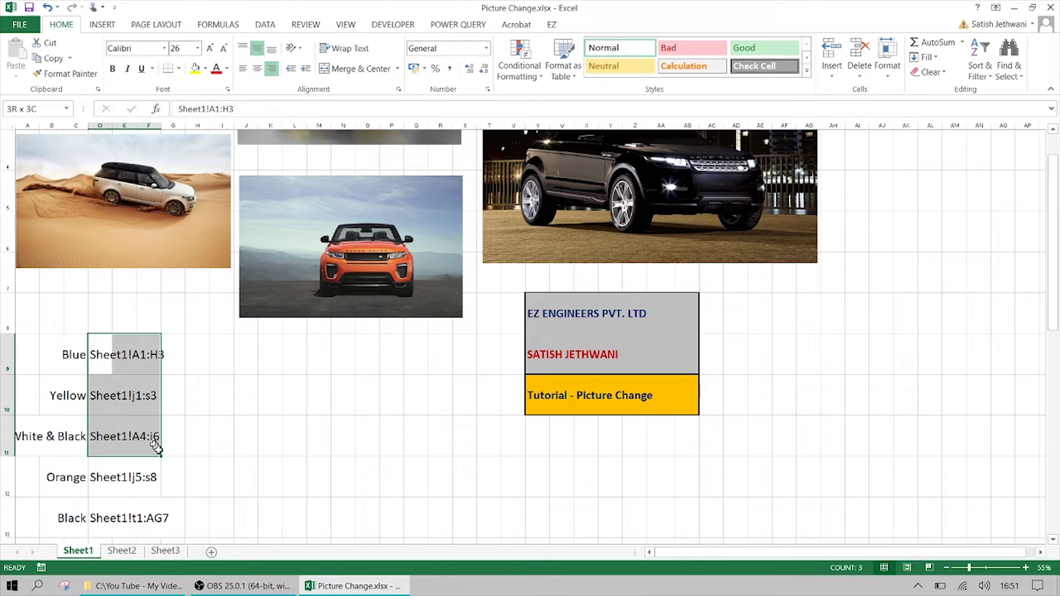
mouse_move(102, 353)
mouse_down()
mouse_move(160, 405)
mouse_move(165, 519)
mouse_up()
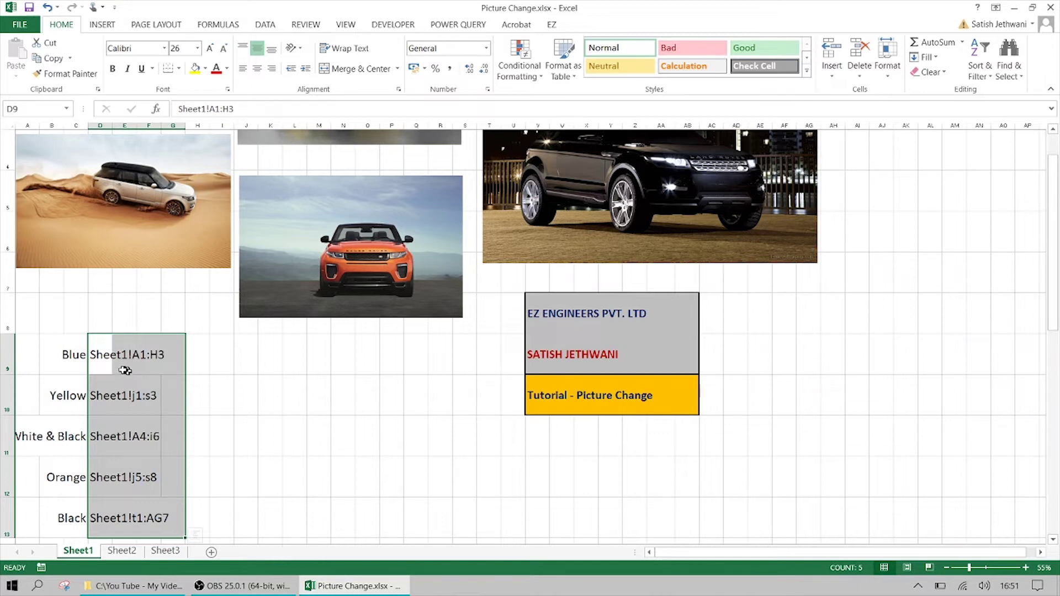
drag(67, 355, 136, 368)
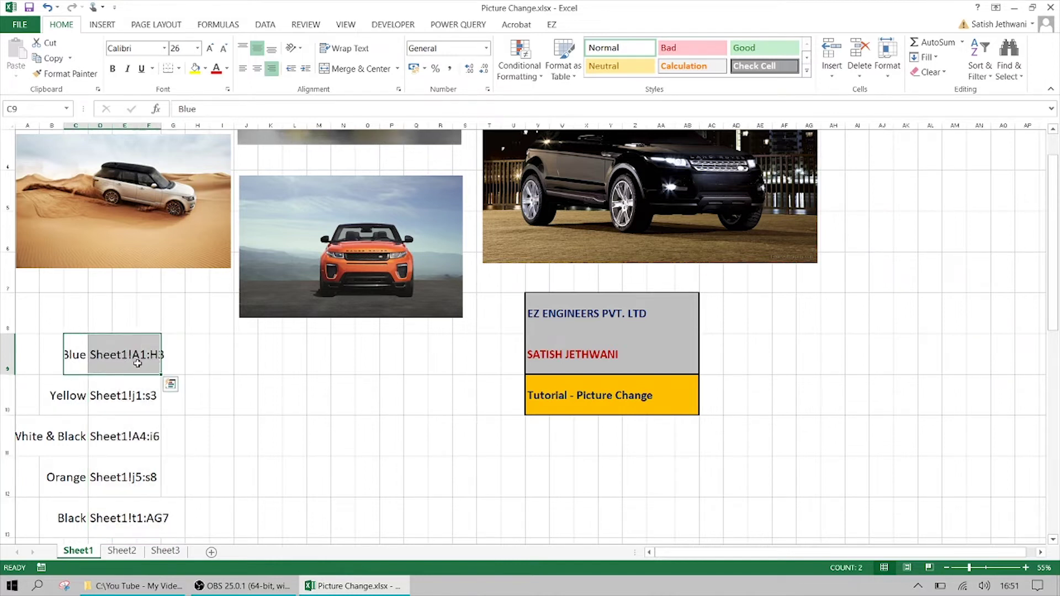
drag(100, 351, 174, 353)
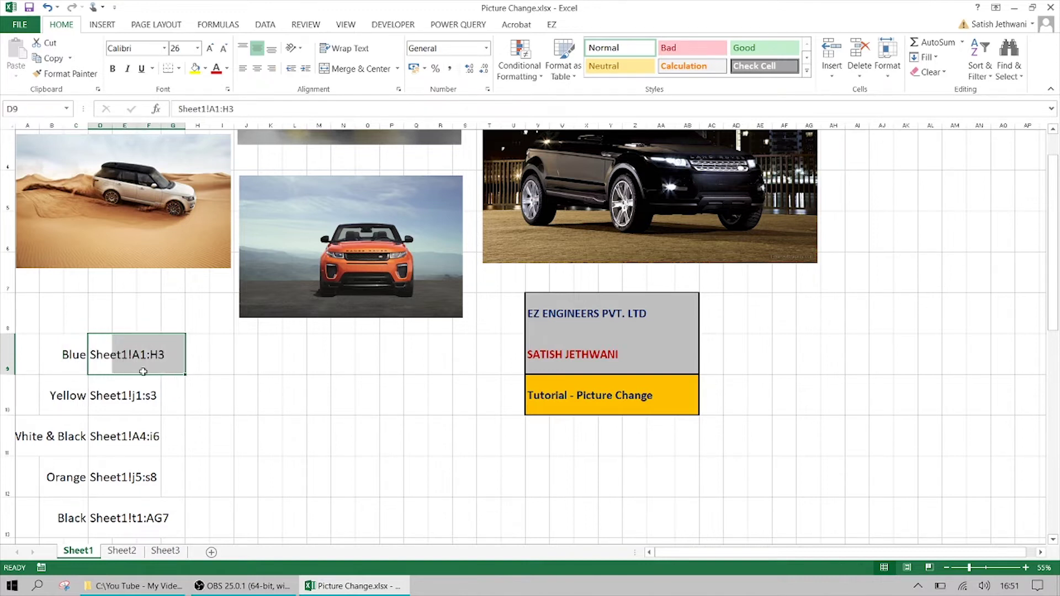
scroll(143, 371, up, 1)
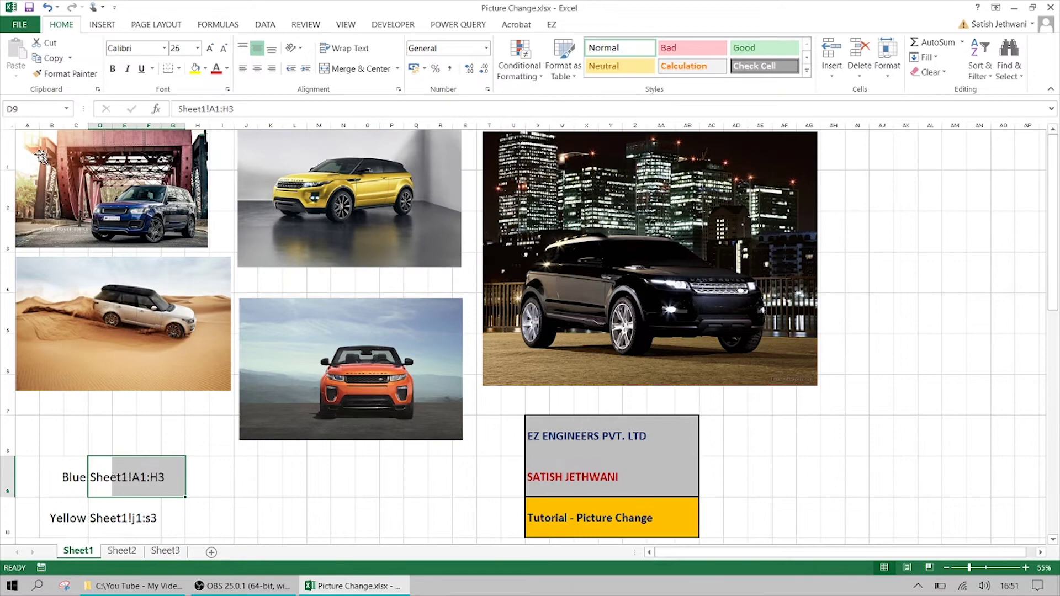
key(super+plus)
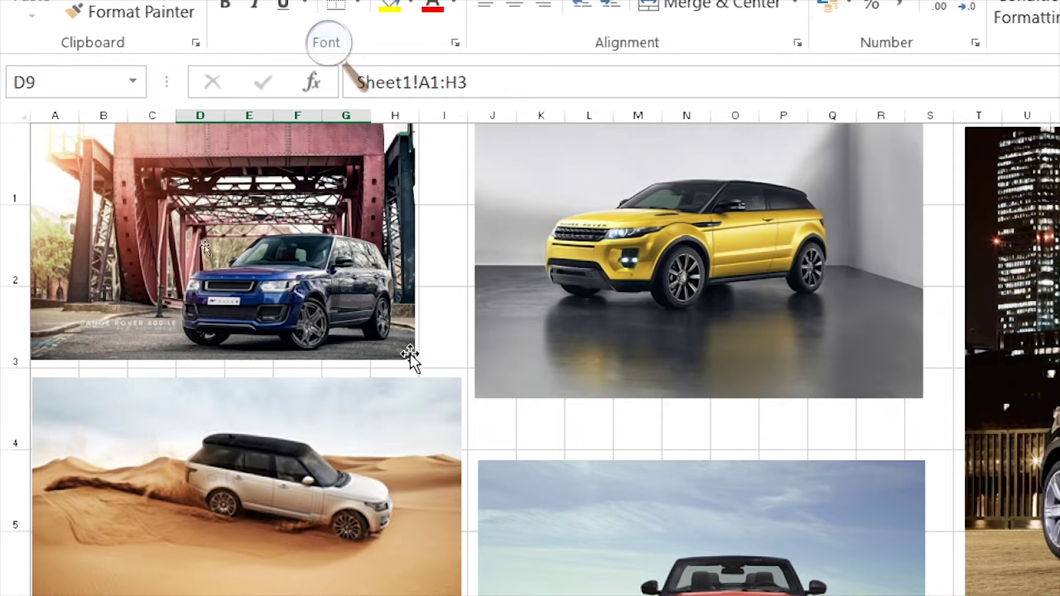
click(448, 344)
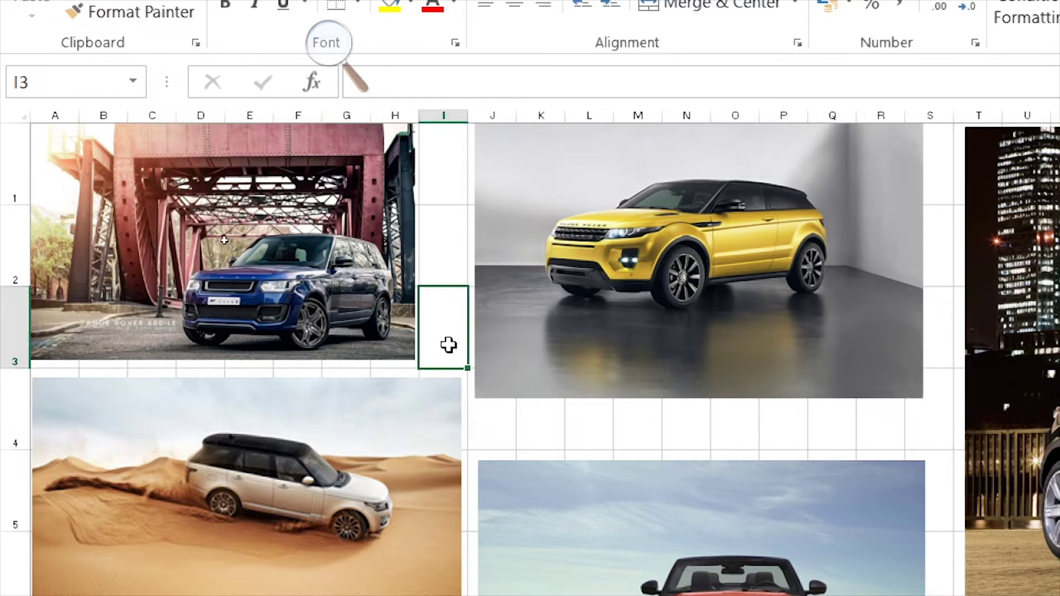
key(Left)
key(shift+Up)
key(shift+Up)
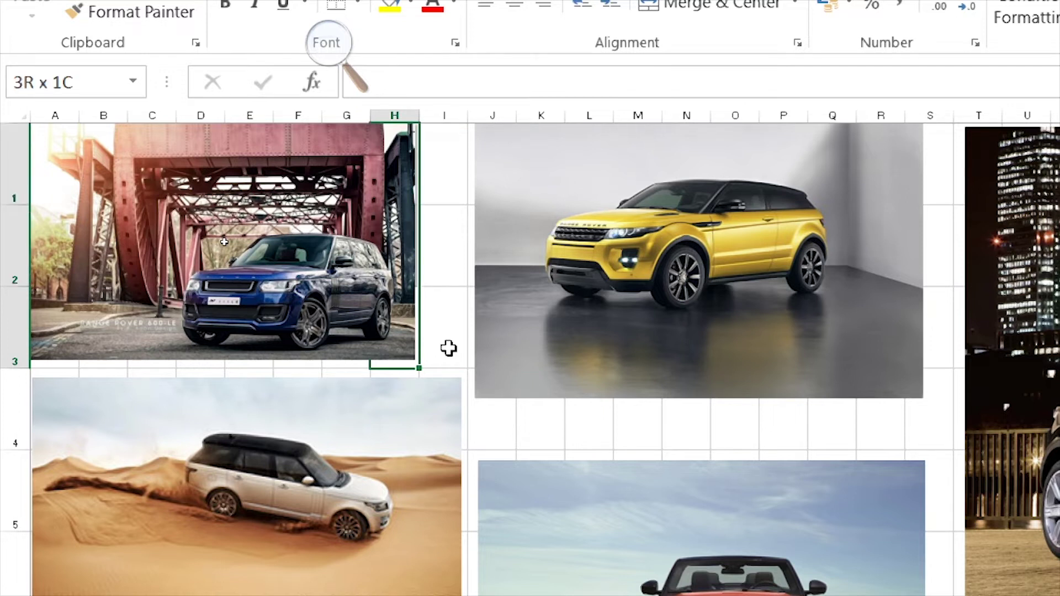
key(shift+Left)
key(shift+Left)
key(shift+Left)
key(shift+Left)
key(shift+Left)
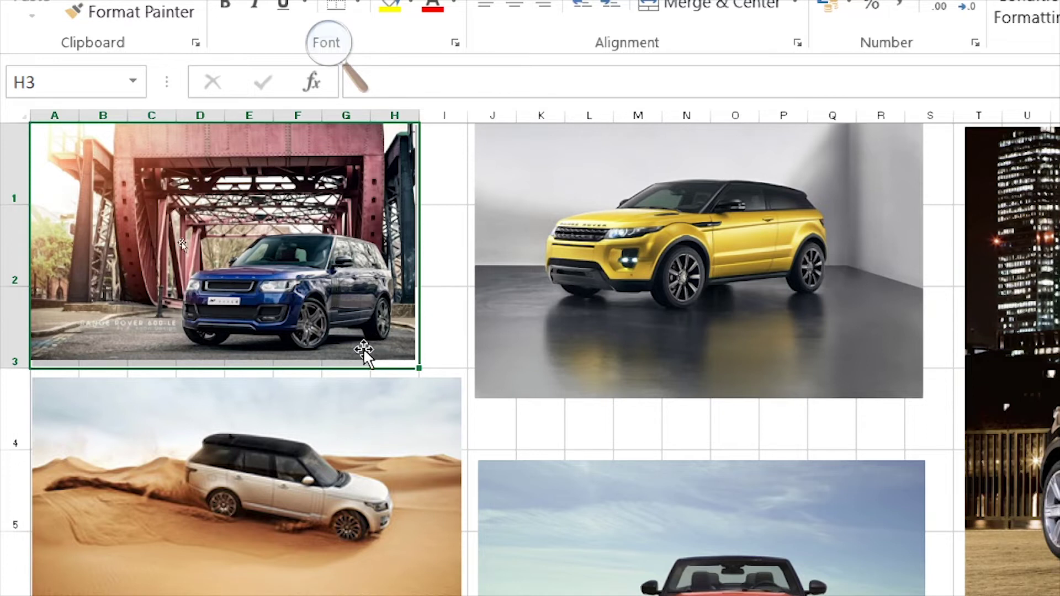
scroll(363, 348, down, 1)
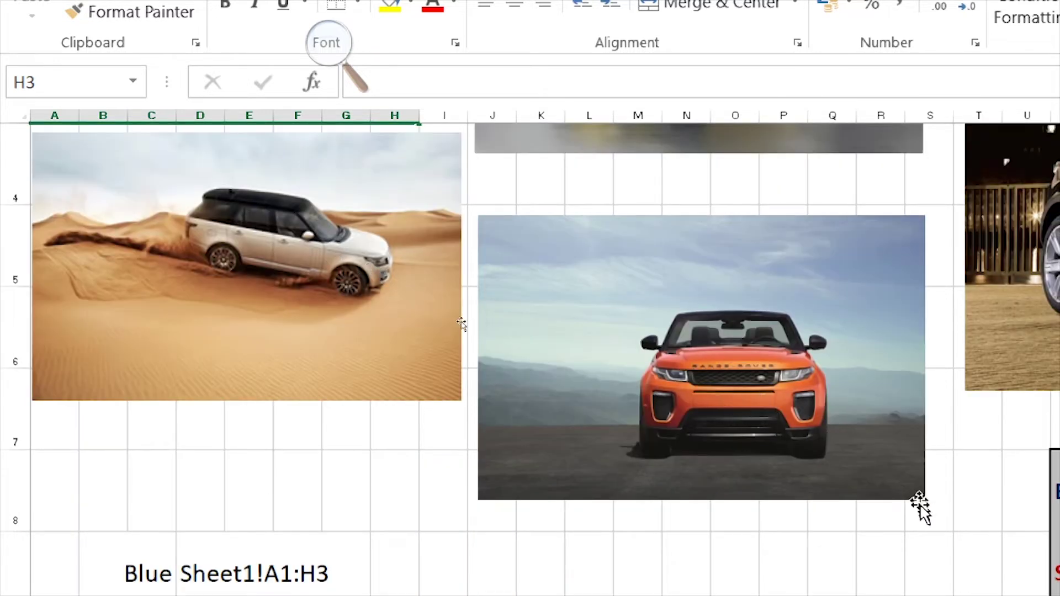
drag(932, 519, 865, 211)
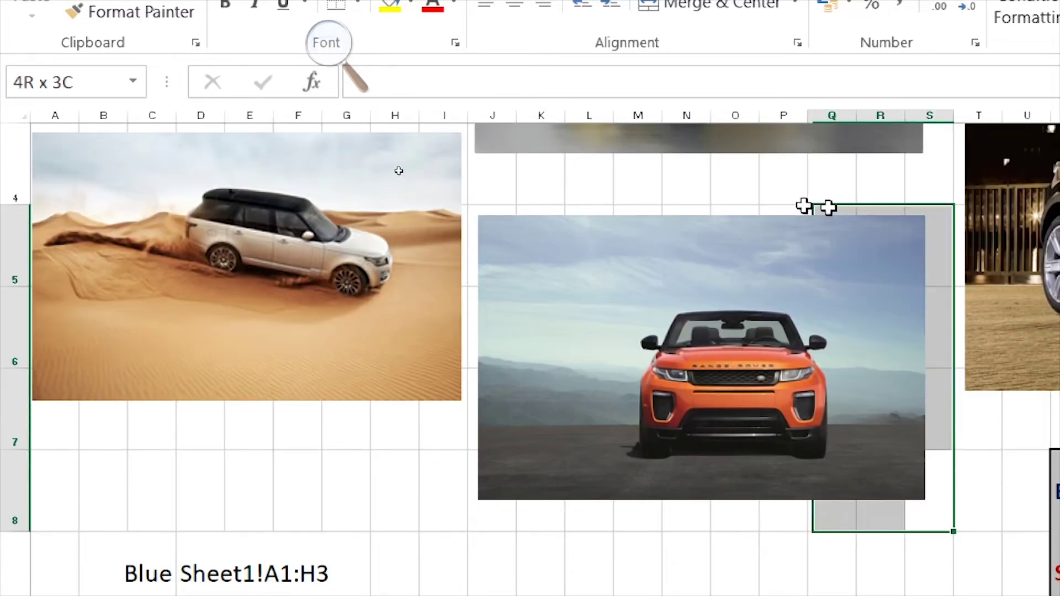
drag(866, 211, 474, 209)
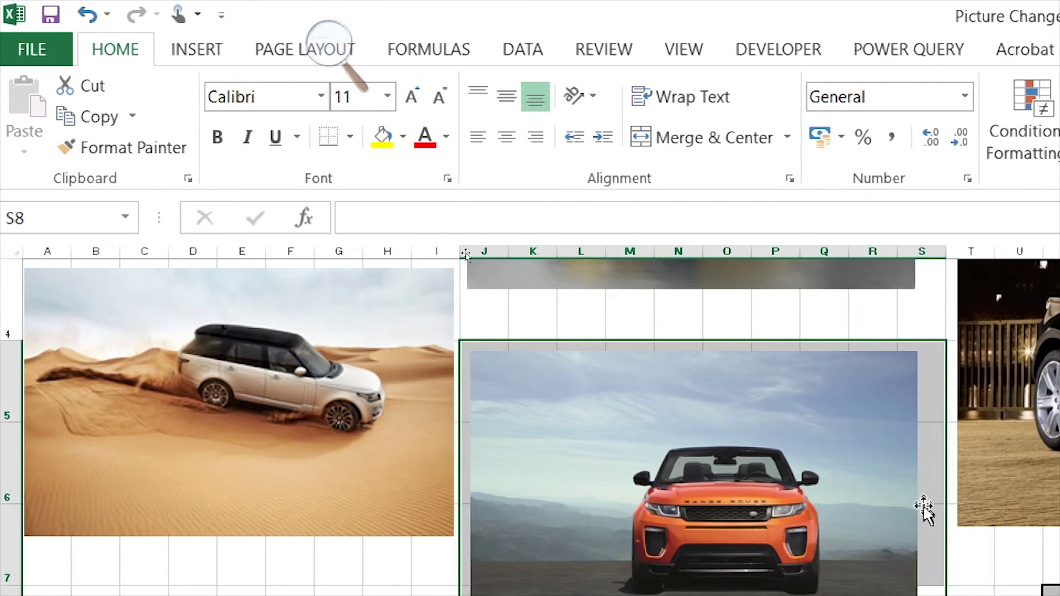
scroll(925, 507, down, 1)
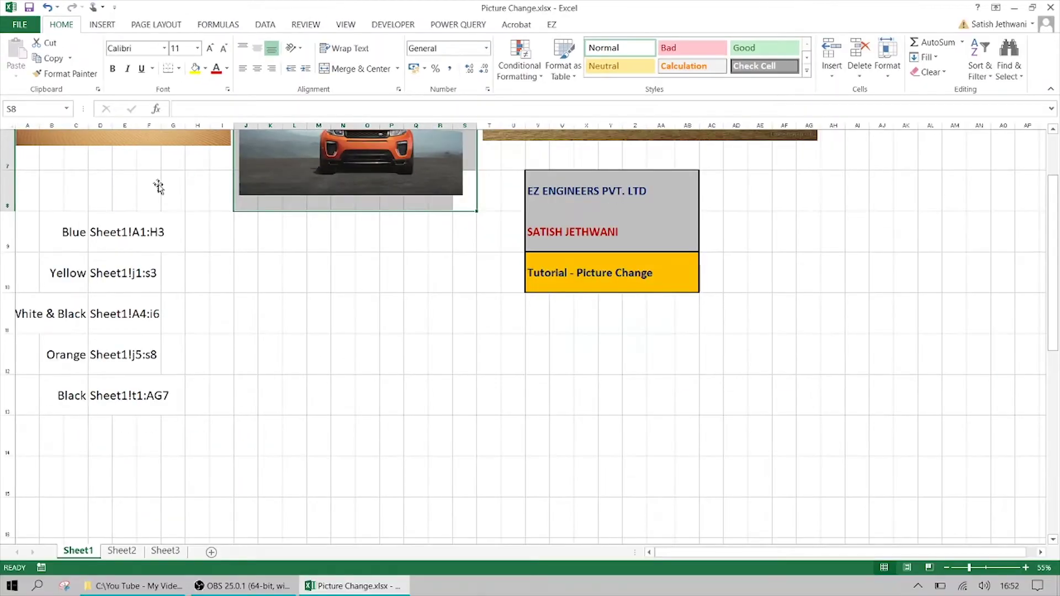
scroll(154, 191, up, 2)
scroll(141, 221, down, 2)
click(83, 243)
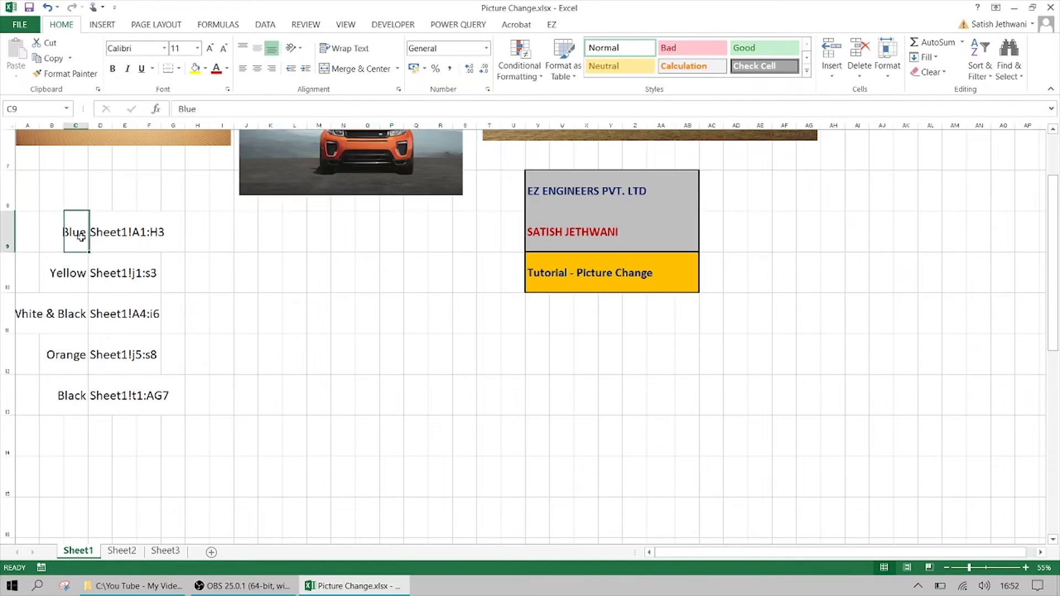
click(79, 273)
click(77, 311)
click(78, 356)
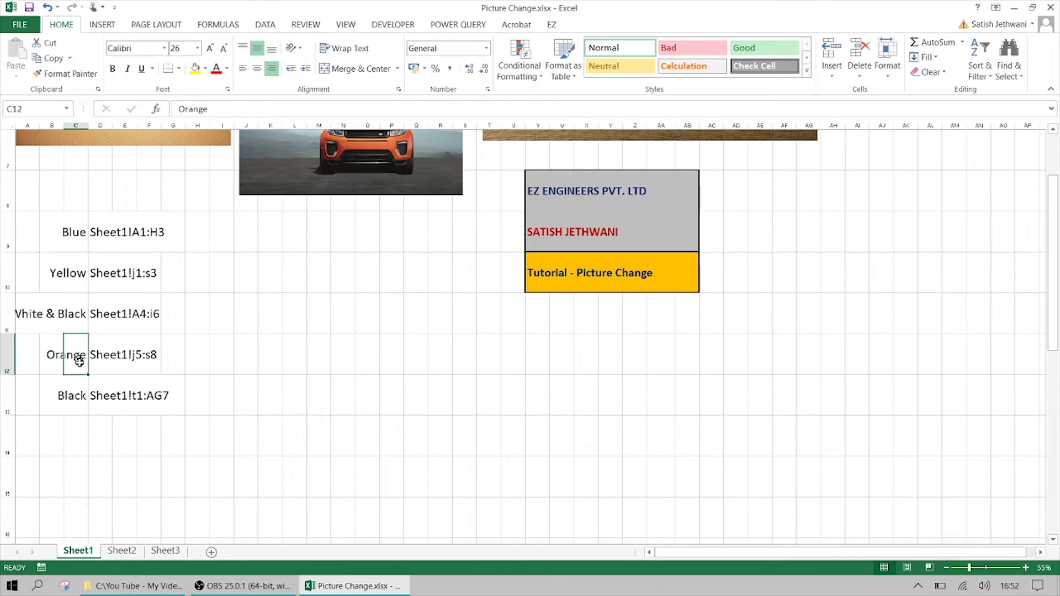
click(77, 382)
click(76, 353)
click(74, 323)
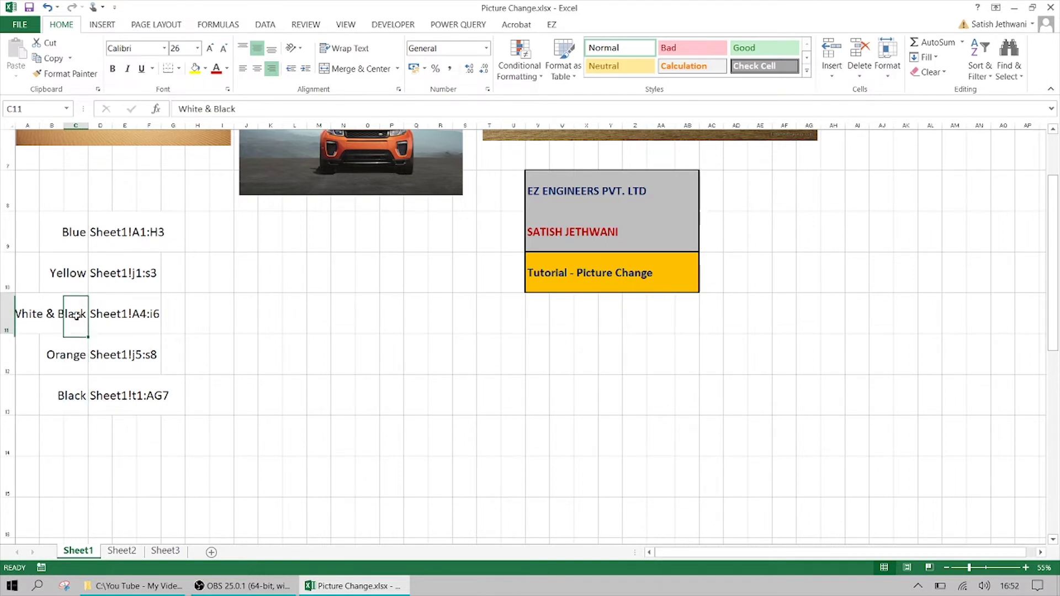
click(71, 270)
click(99, 265)
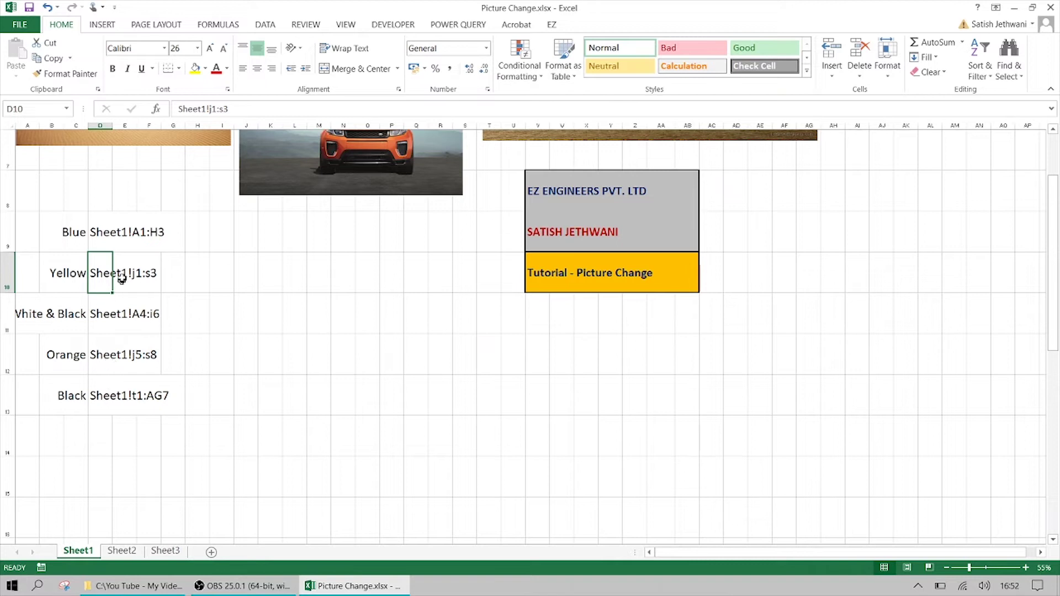
click(139, 551)
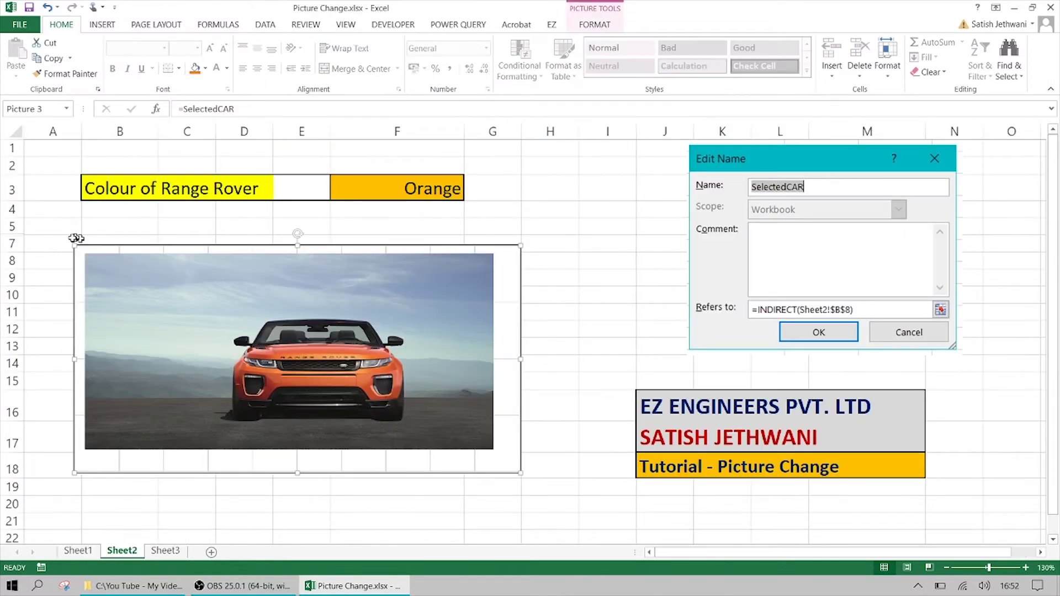
Unhide row 6 and inspect the VLOOKUP formula in cell B6.
drag(12, 244, 12, 227)
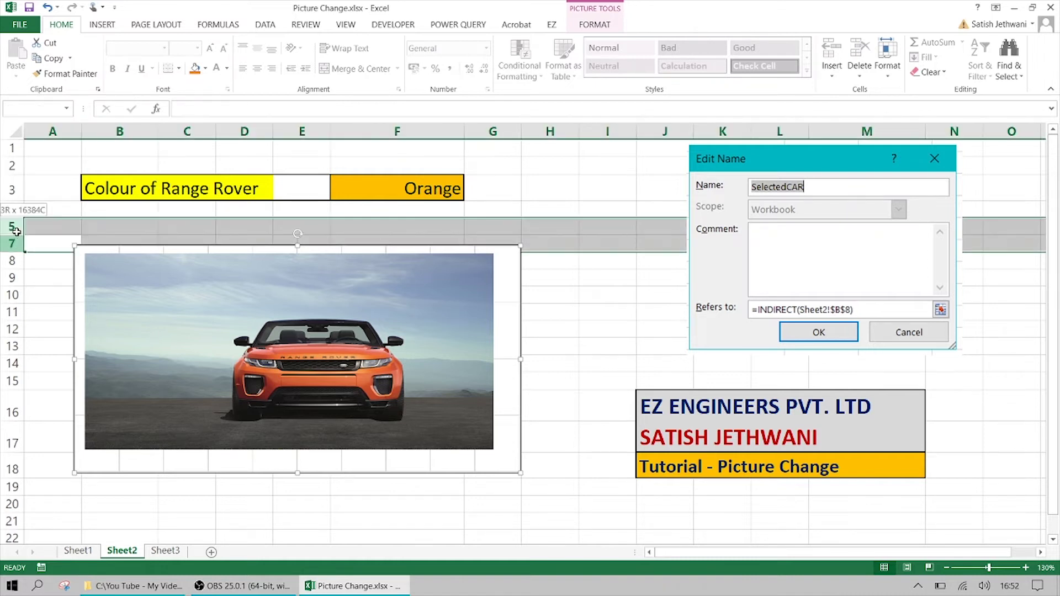
right_click(11, 226)
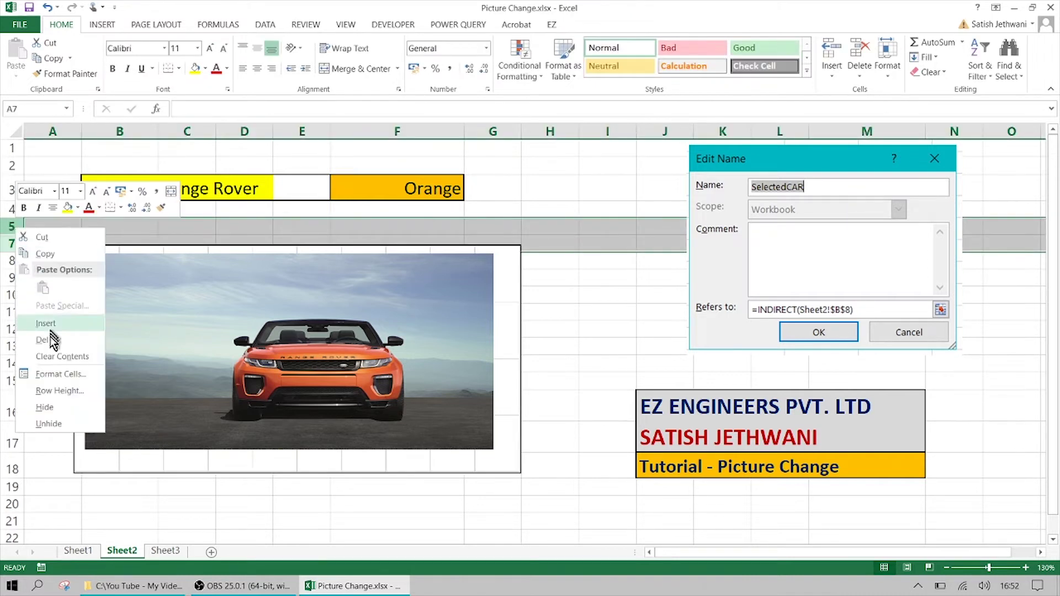
click(49, 424)
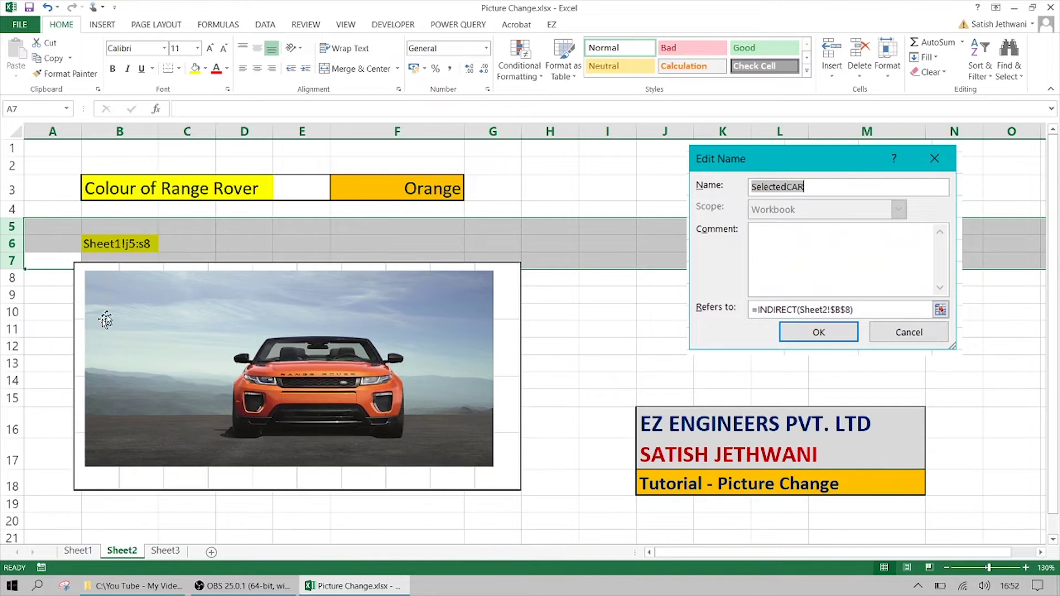
click(134, 243)
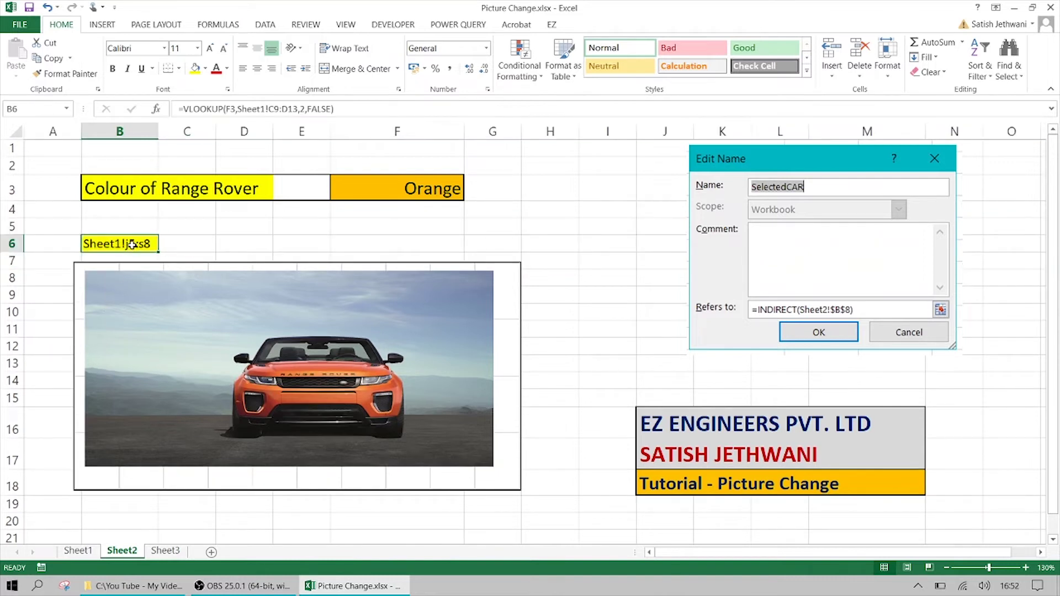
click(191, 244)
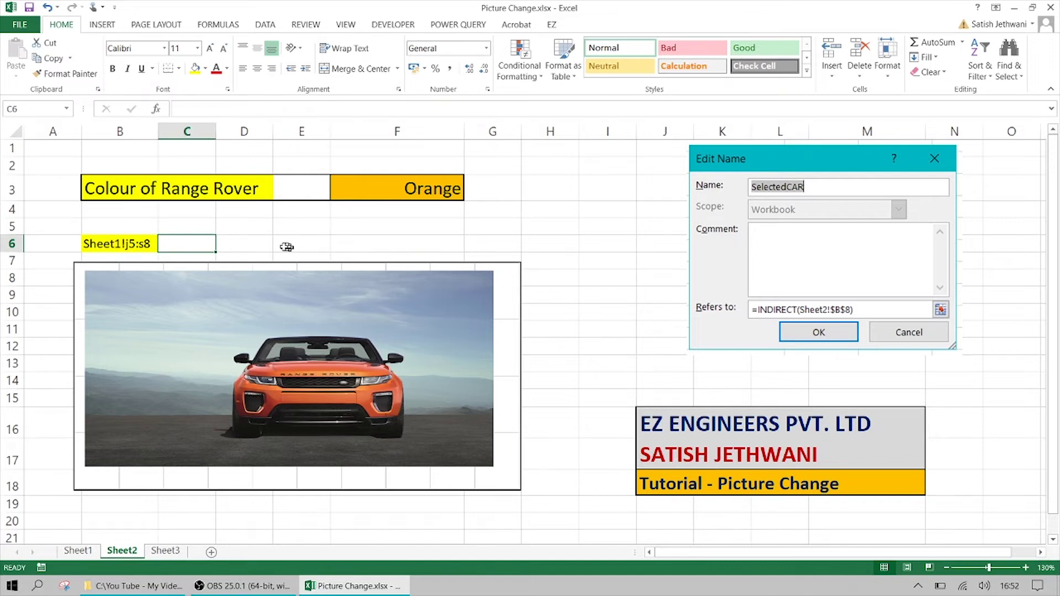
Enter =VLOOKUP(F3,Sheet1!C9:D13,2,FALSE) in D6 to return the colour's range address.
click(262, 245)
text(=v)
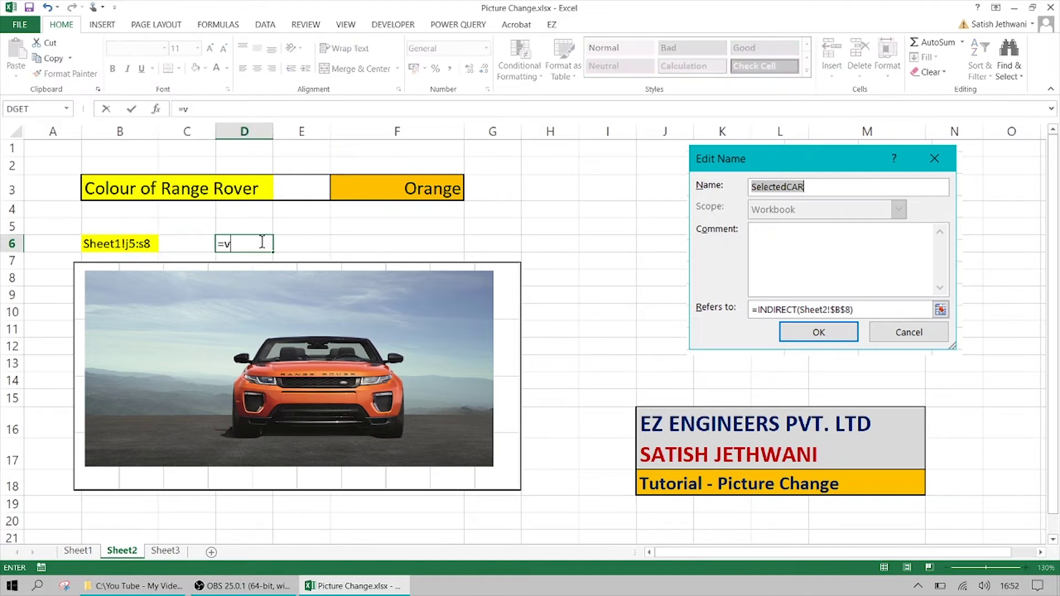
text(lookup)
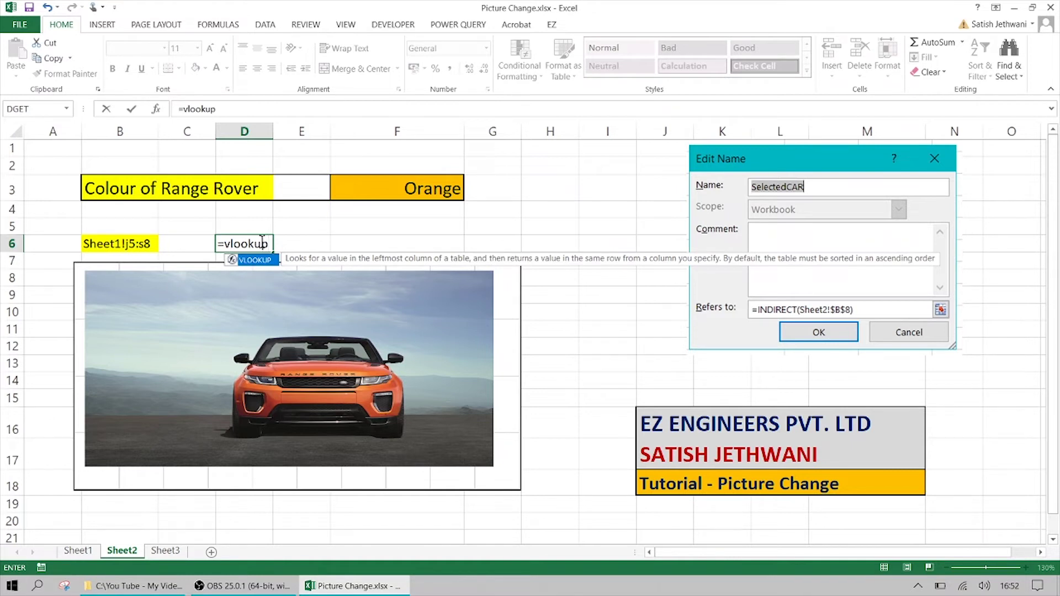
text(()
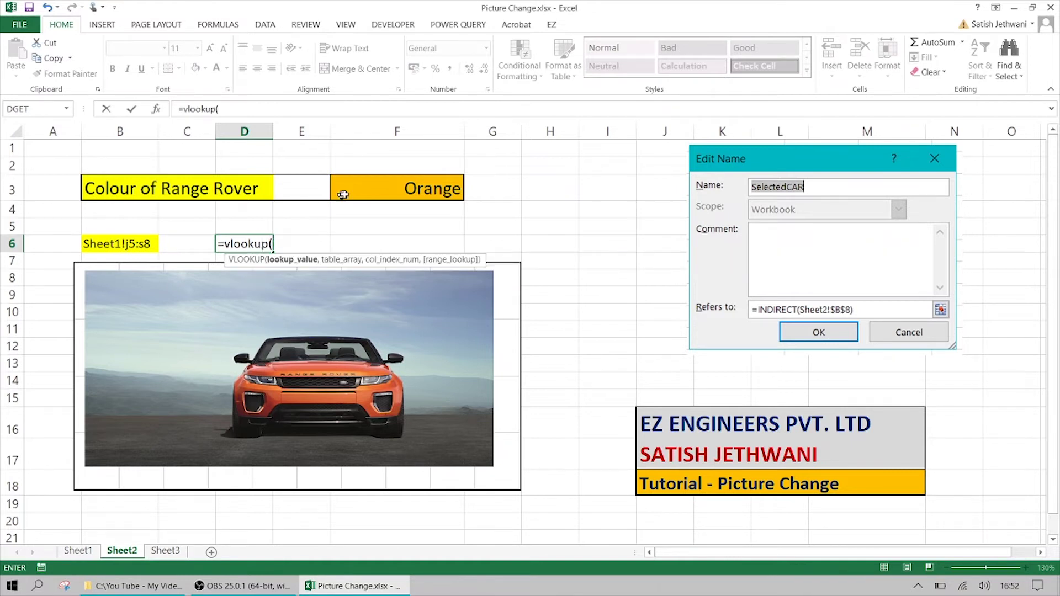
click(388, 190)
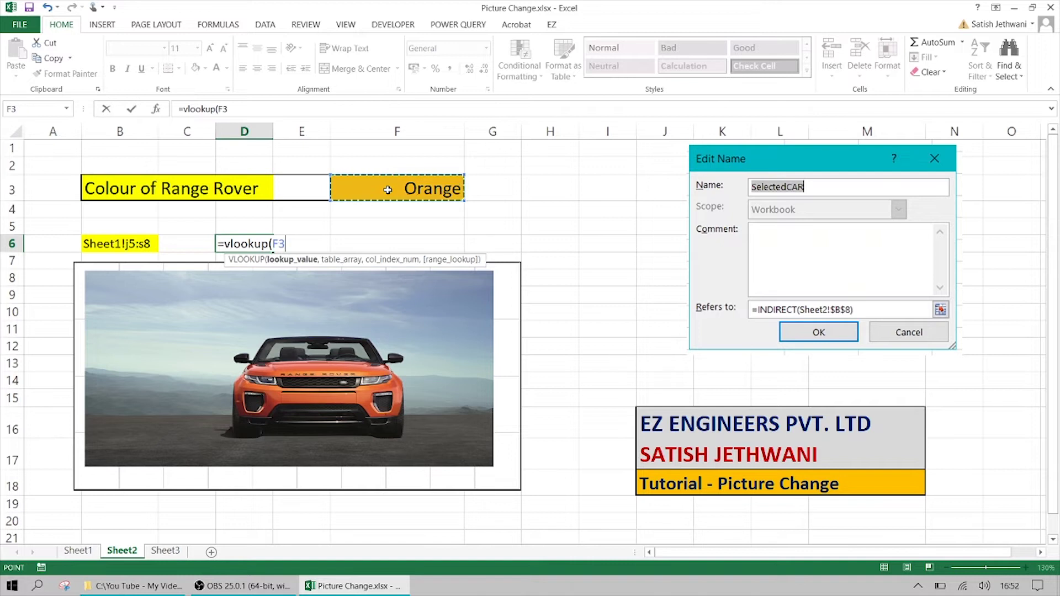
text(,)
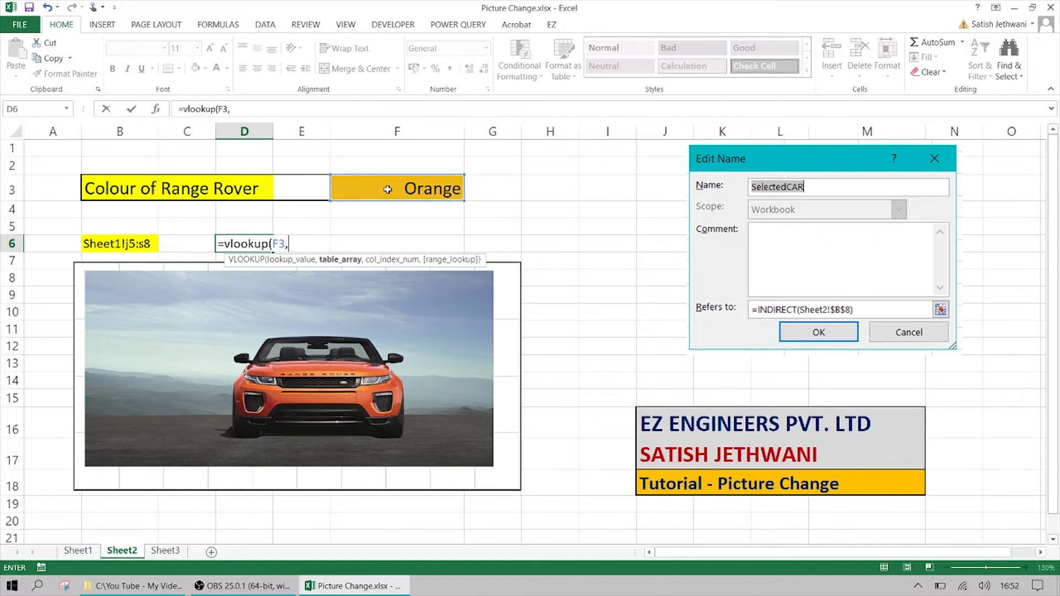
click(78, 550)
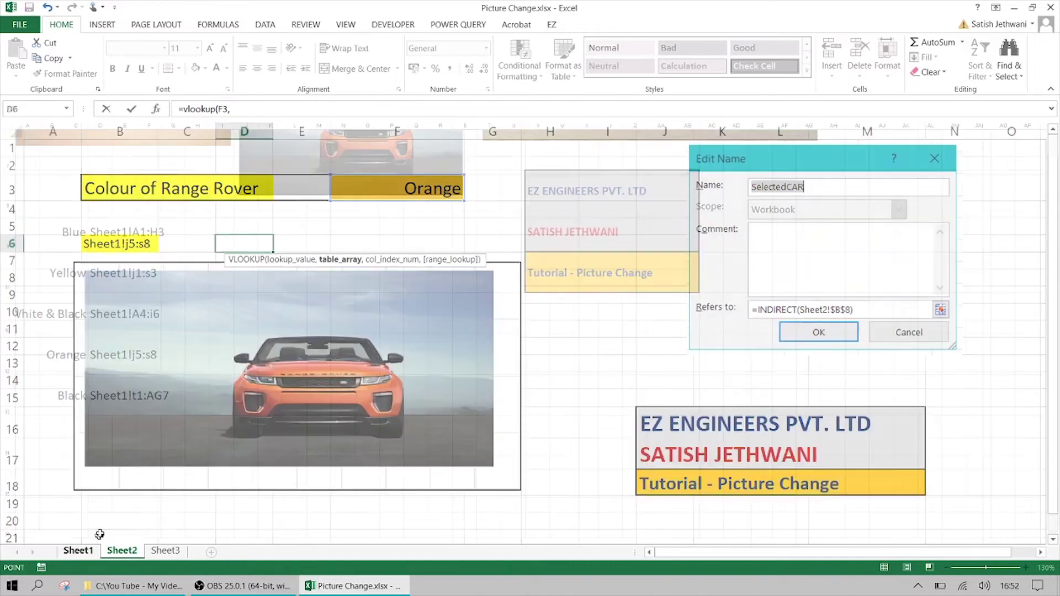
drag(76, 239, 103, 379)
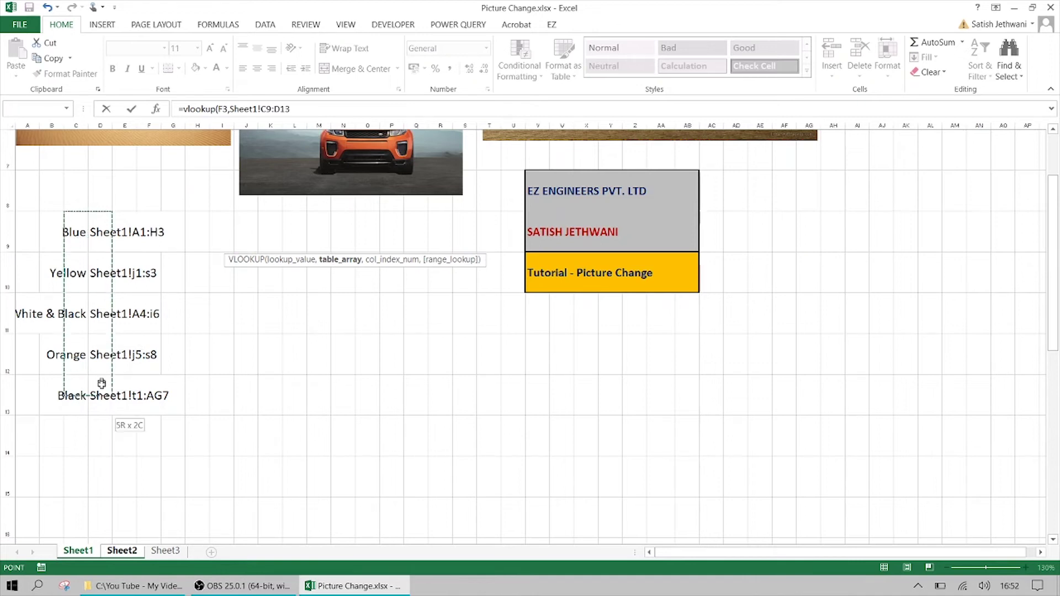
text(,2)
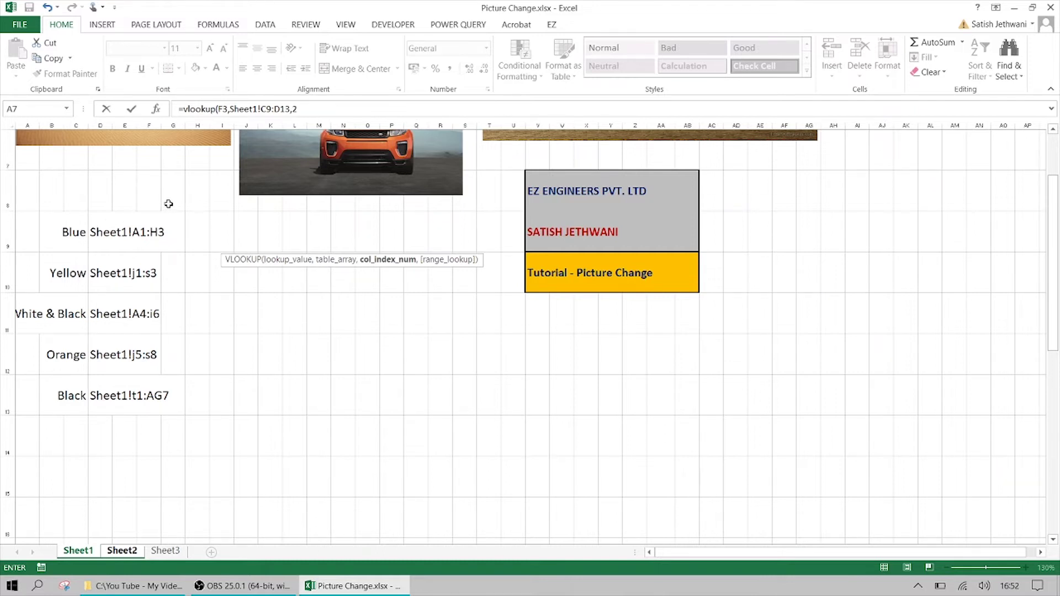
key(super+plus)
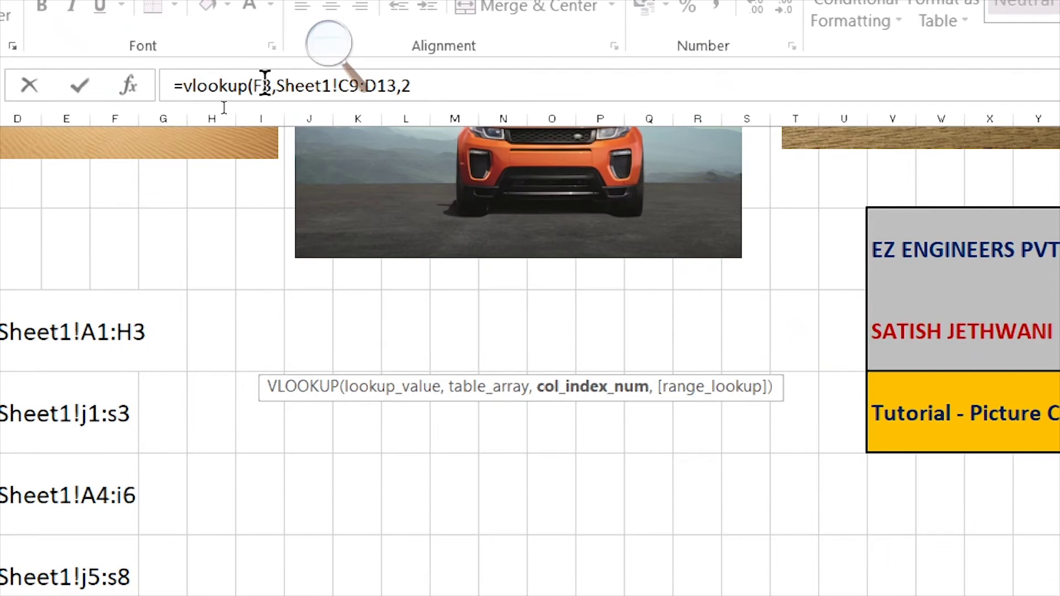
click(424, 89)
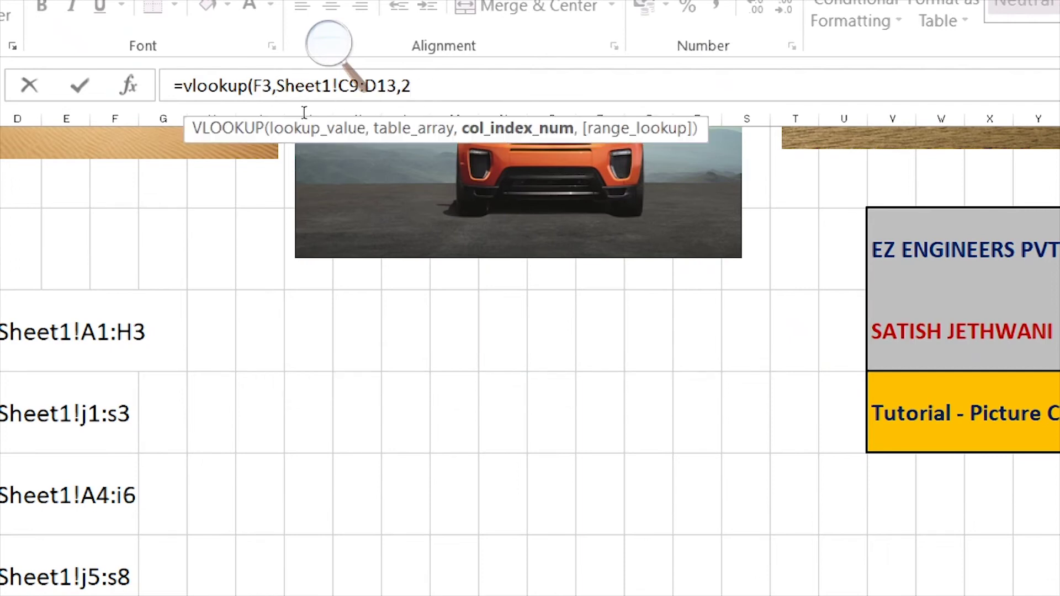
text(,false)
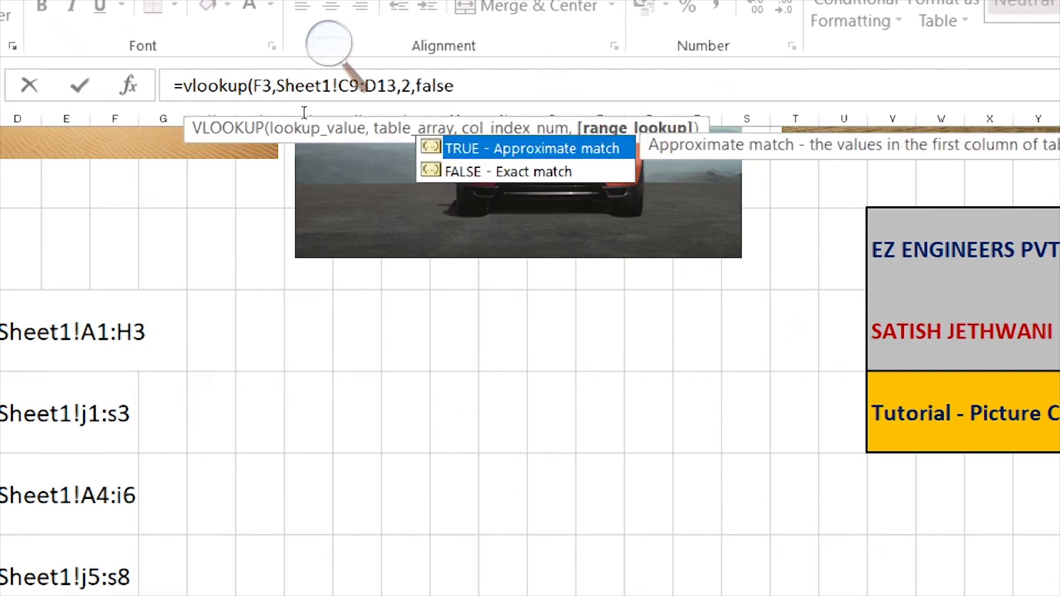
text())
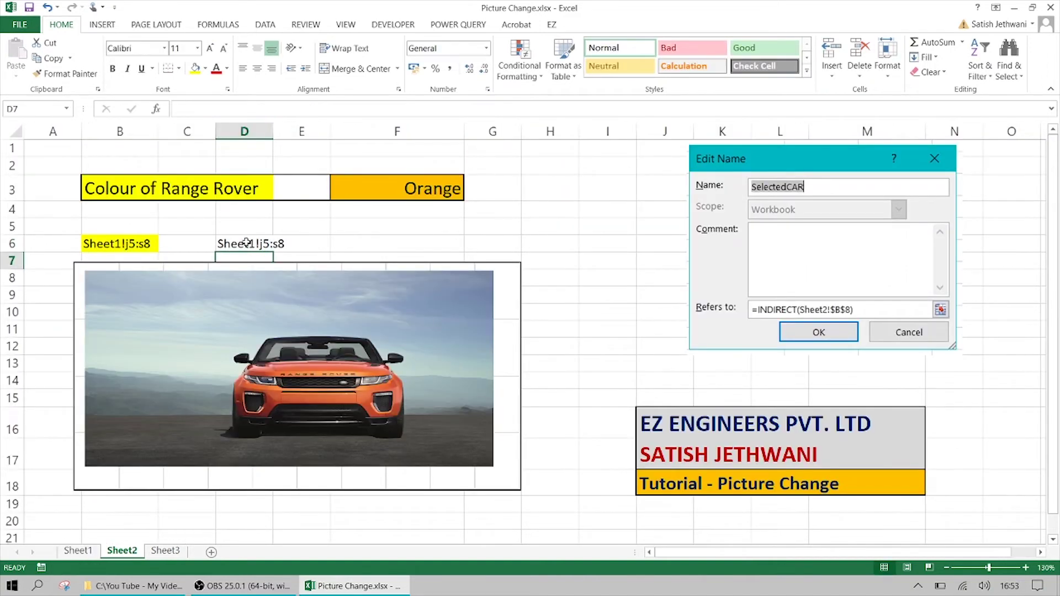
click(246, 242)
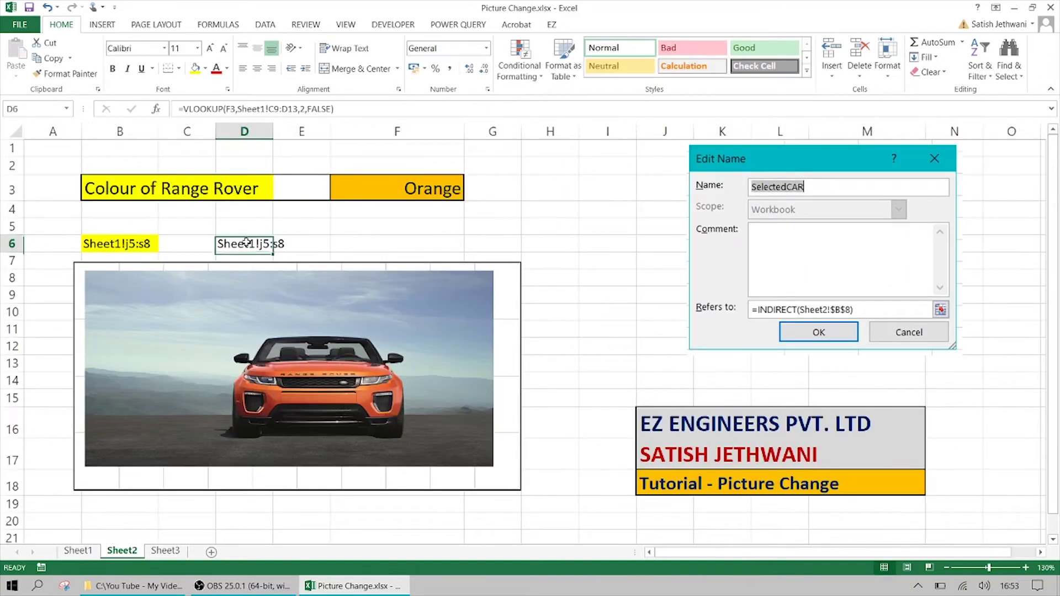
click(377, 187)
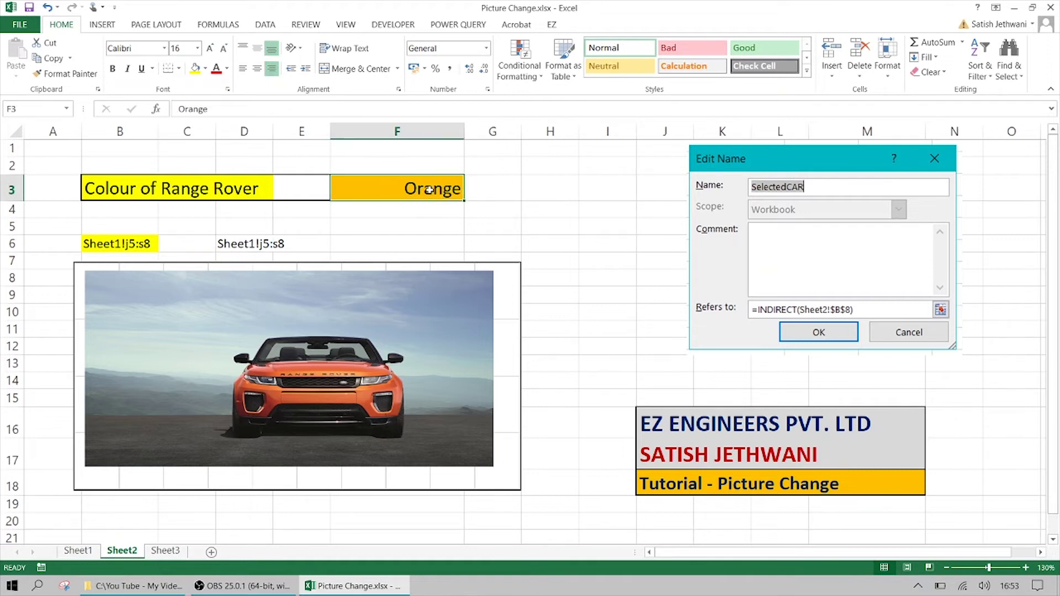
click(260, 244)
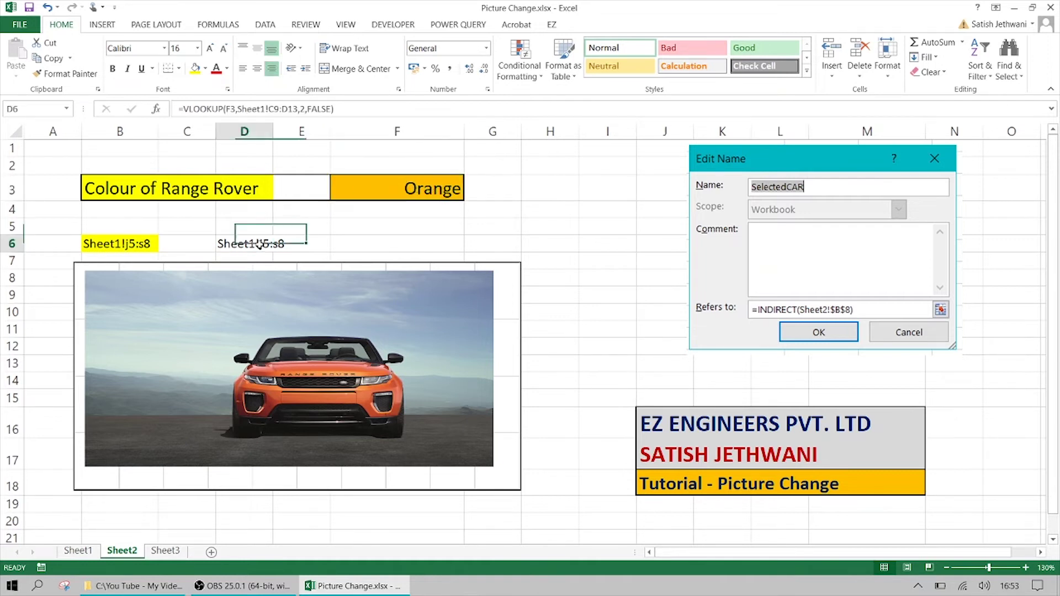
click(78, 551)
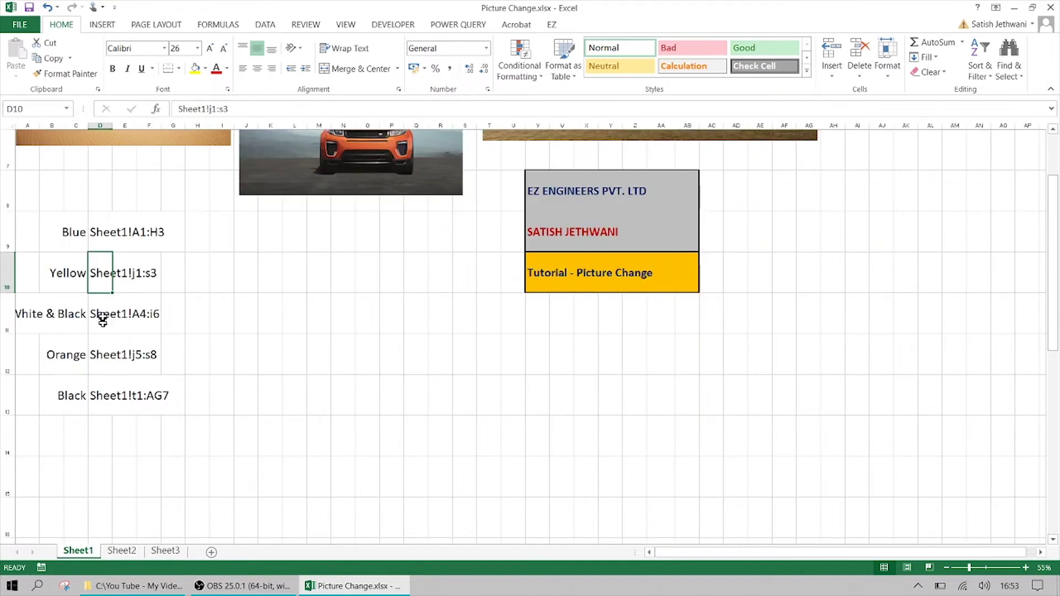
click(116, 549)
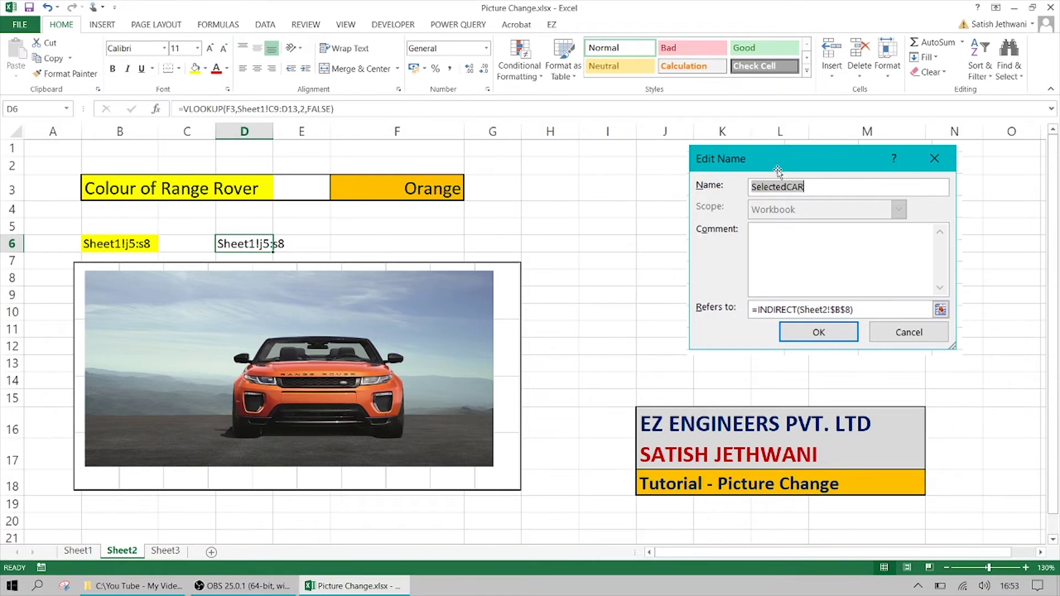
drag(777, 170, 910, 170)
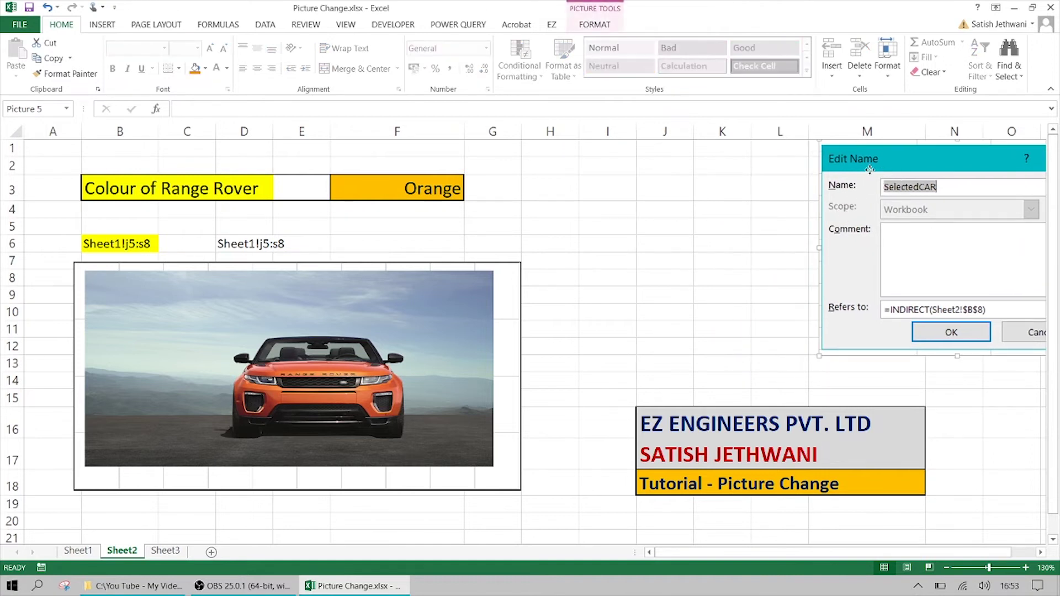
Move the orange Range Rover picture down-left and shrink it.
drag(870, 170, 835, 177)
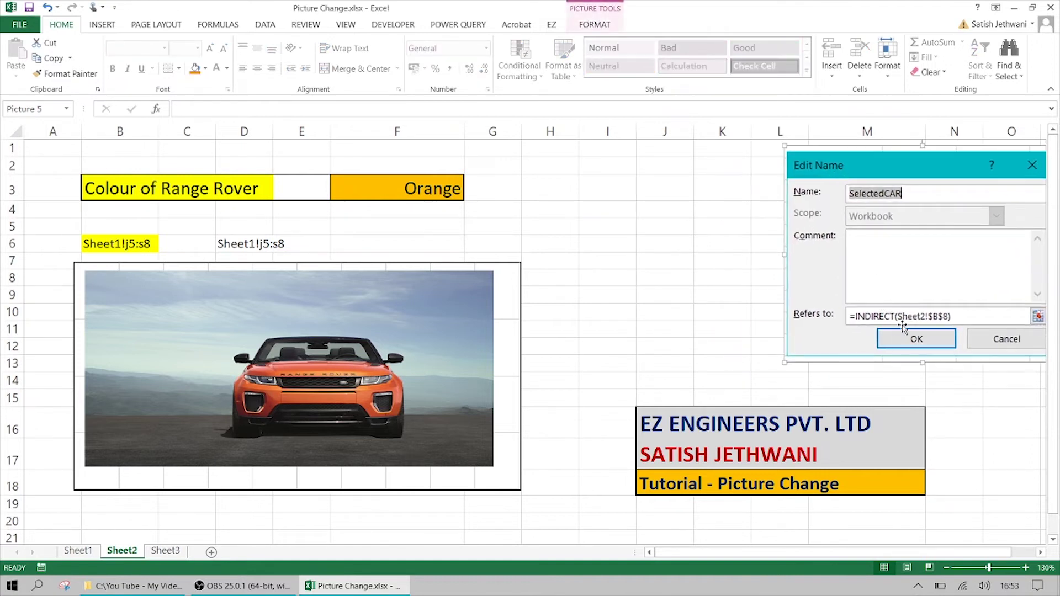
click(569, 218)
drag(417, 368, 365, 394)
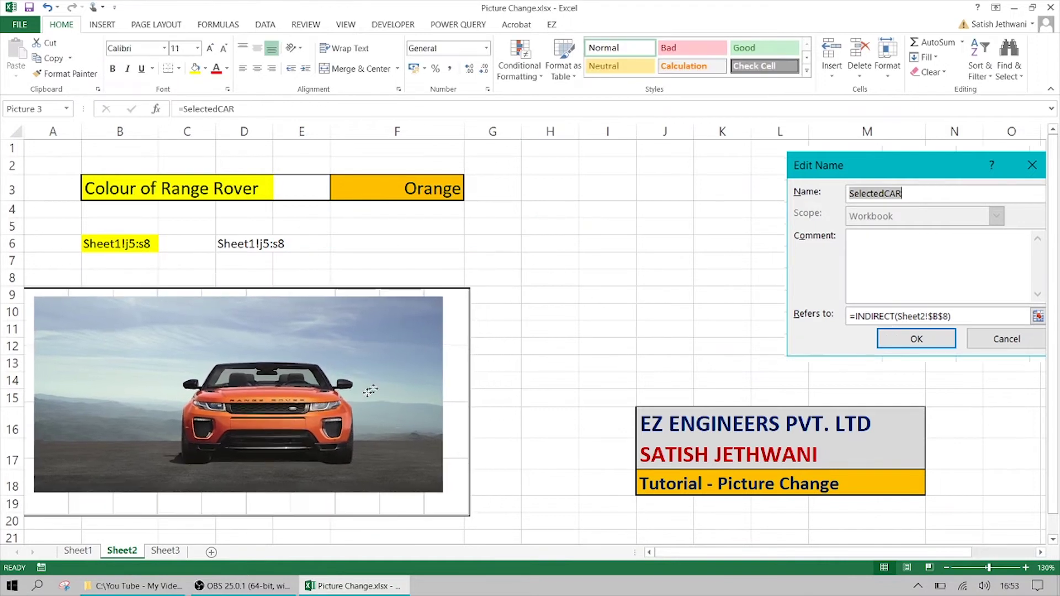
mouse_move(469, 288)
mouse_down()
mouse_move(246, 337)
mouse_move(271, 348)
mouse_up()
Insert a Camera linked picture of cell F8 to the right of the car.
click(345, 284)
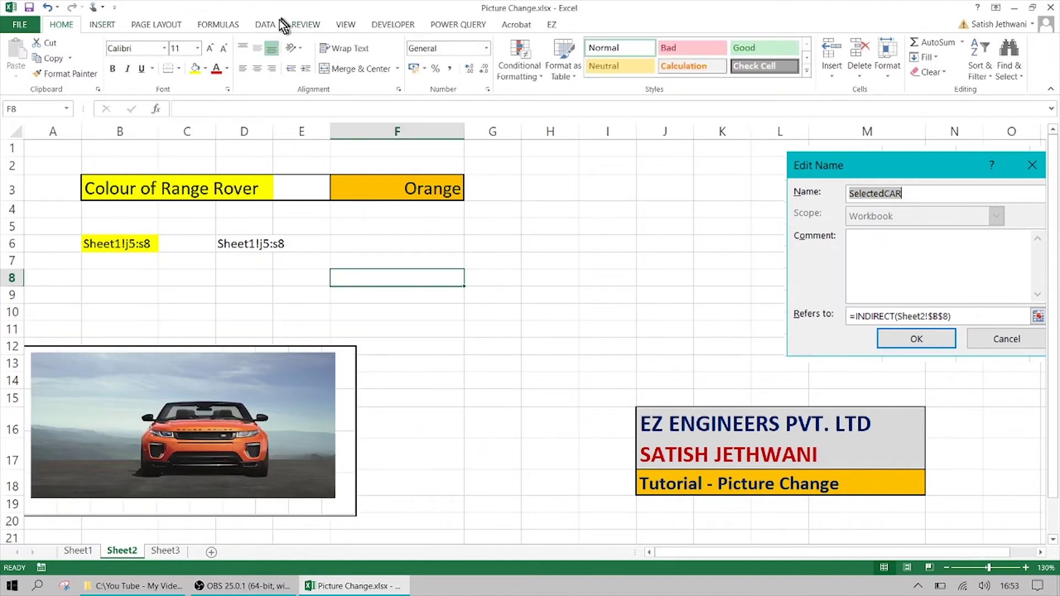
click(112, 24)
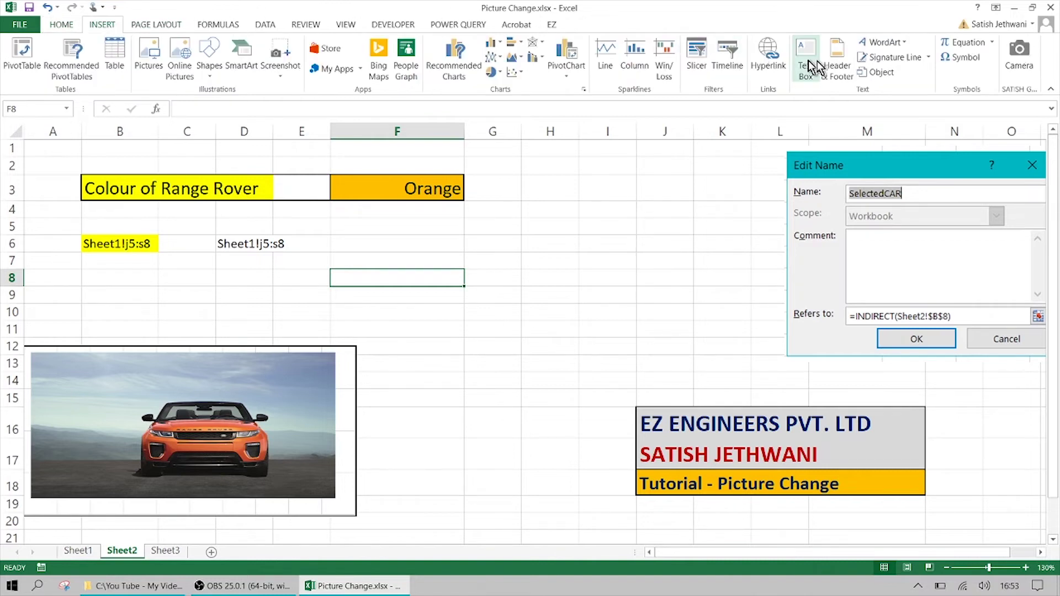
click(1018, 63)
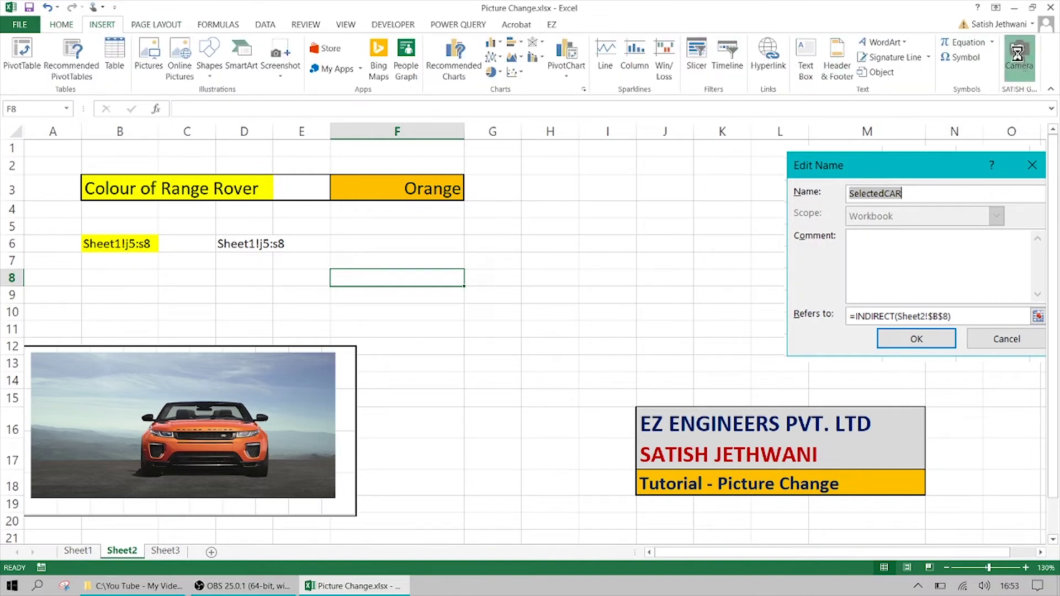
mouse_move(443, 231)
mouse_down()
mouse_move(739, 527)
mouse_move(577, 249)
mouse_move(563, 375)
mouse_up()
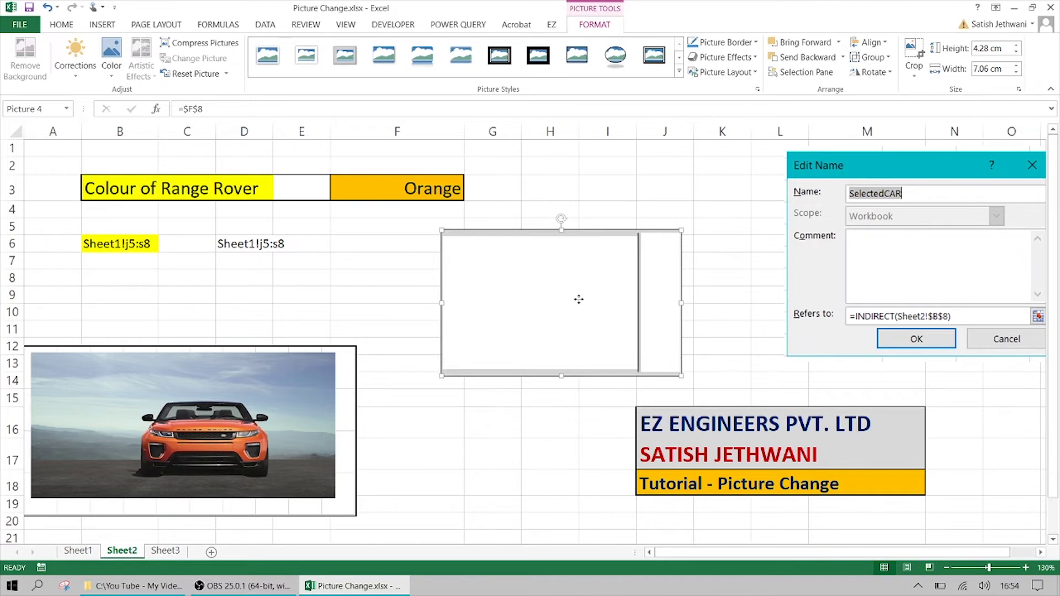
drag(578, 299, 576, 303)
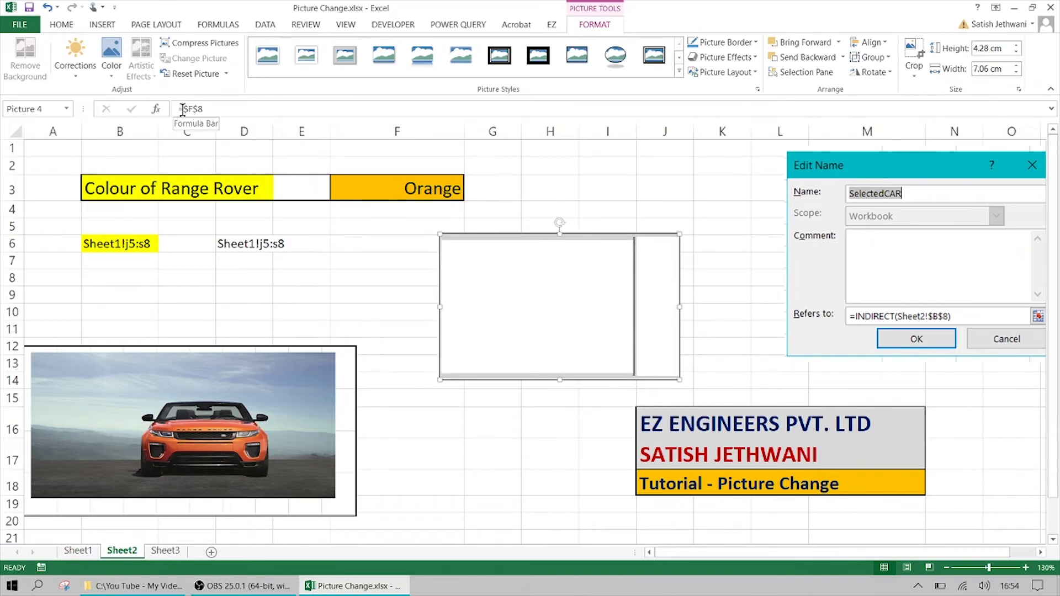
key(super+plus)
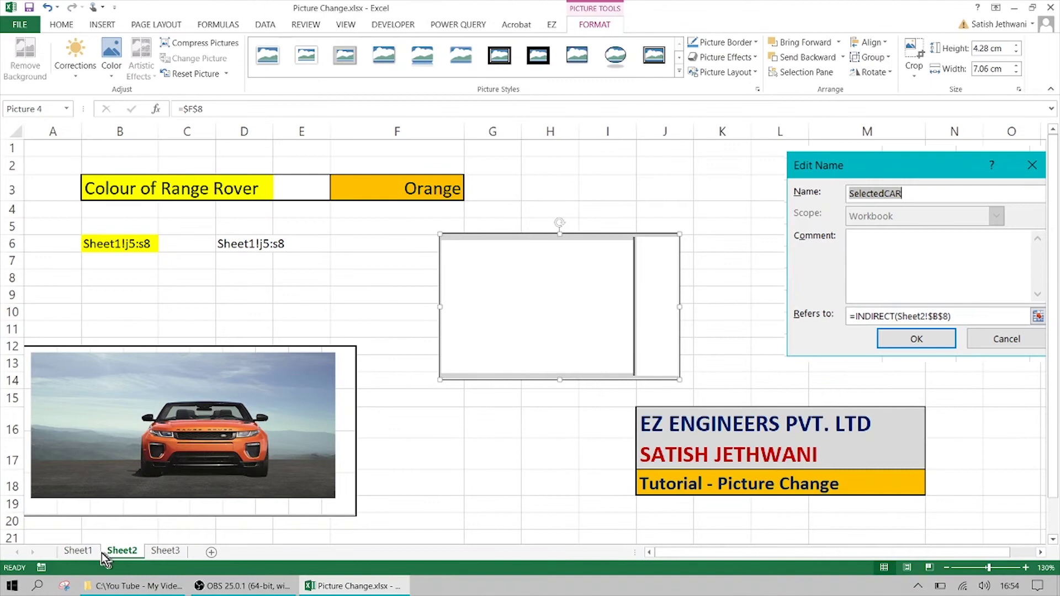
Check the car photos on Sheet1, then return to Sheet2.
click(83, 552)
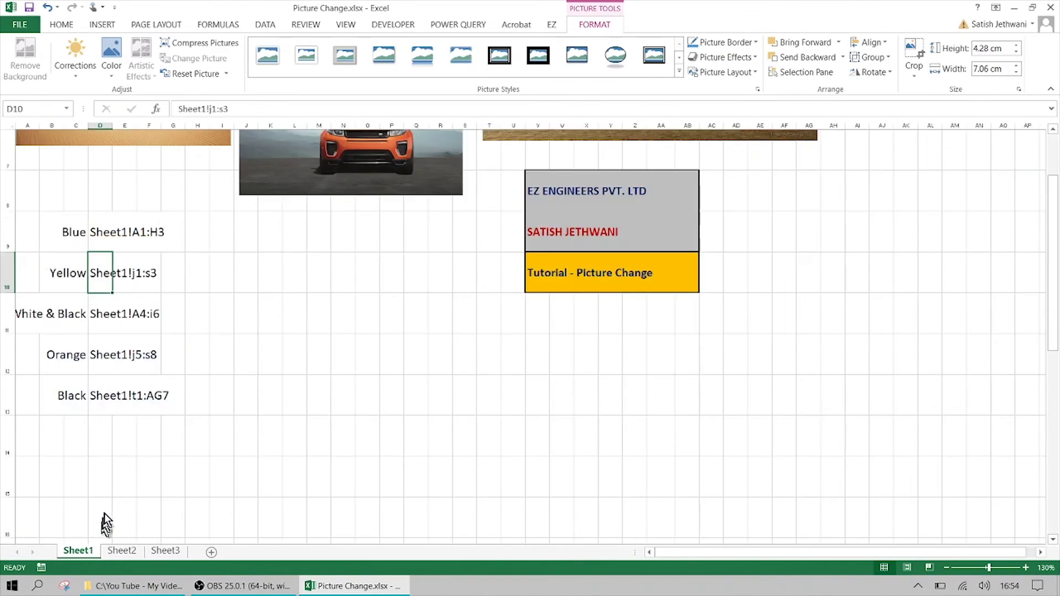
scroll(138, 239, up, 2)
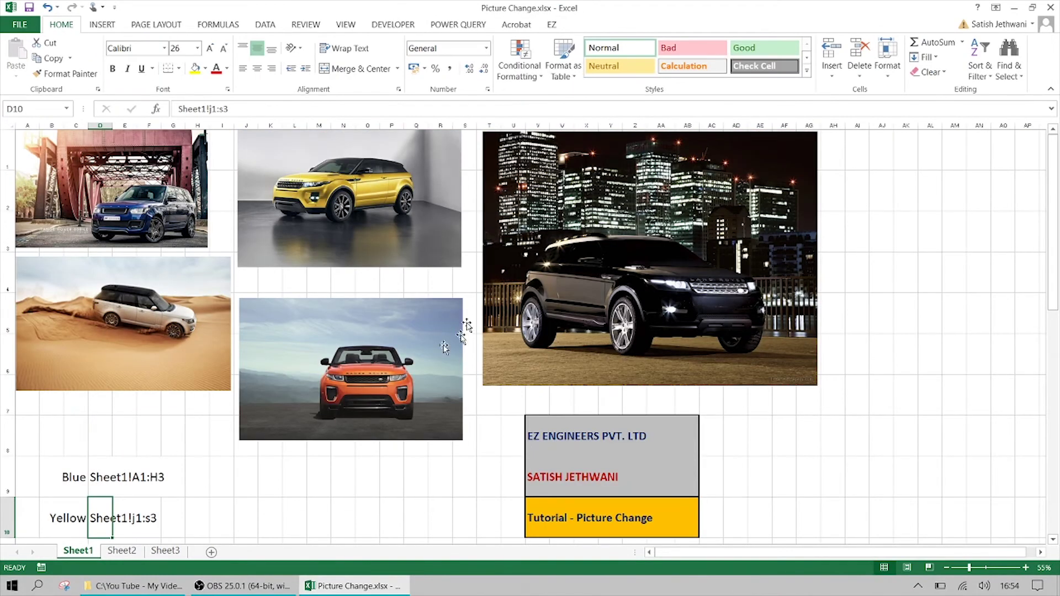
click(121, 550)
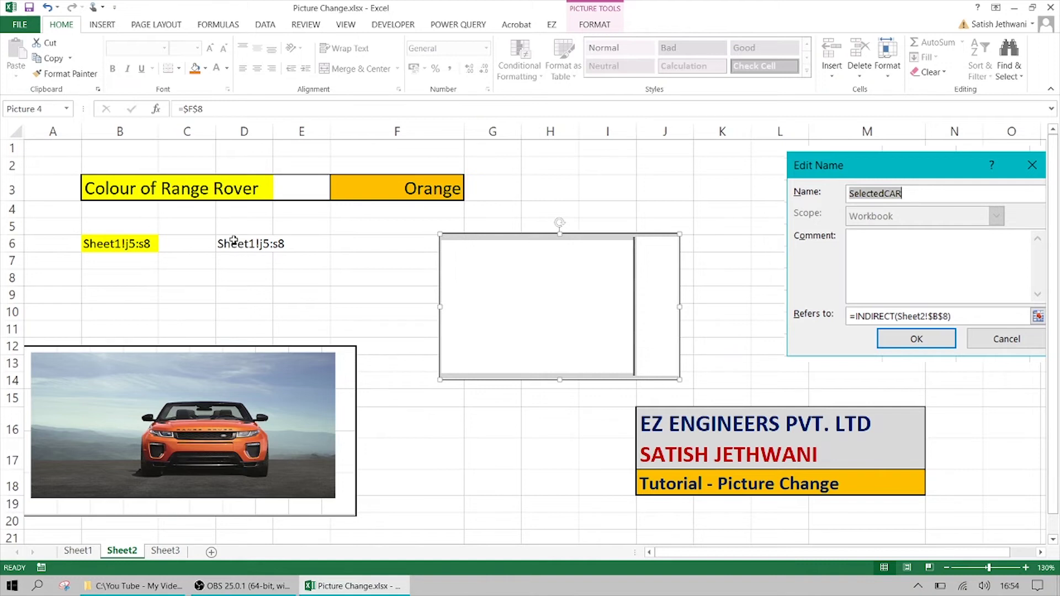
key(super+plus)
click(205, 27)
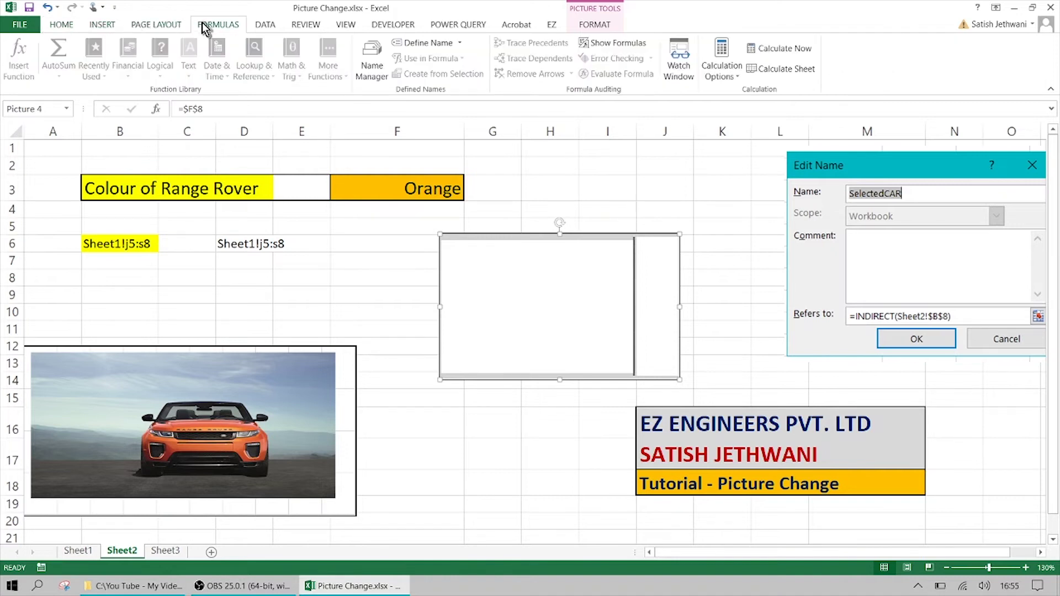
Create the name MERIGADI referring to =Sheet2!$D$6, then reselect the linked picture.
key(super+plus)
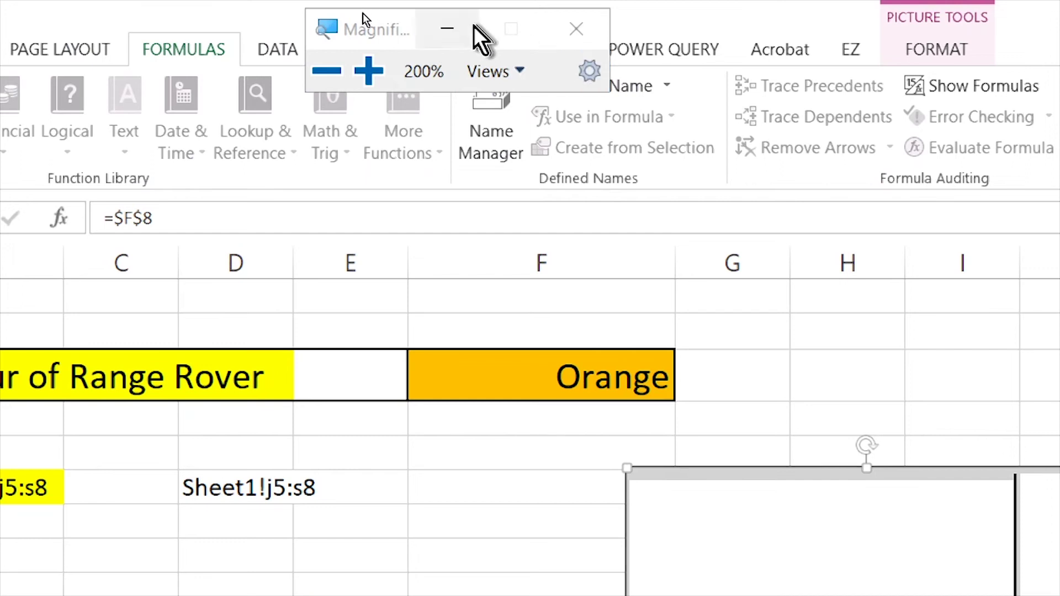
drag(414, 33, 364, 32)
click(608, 89)
text(MERIGADI)
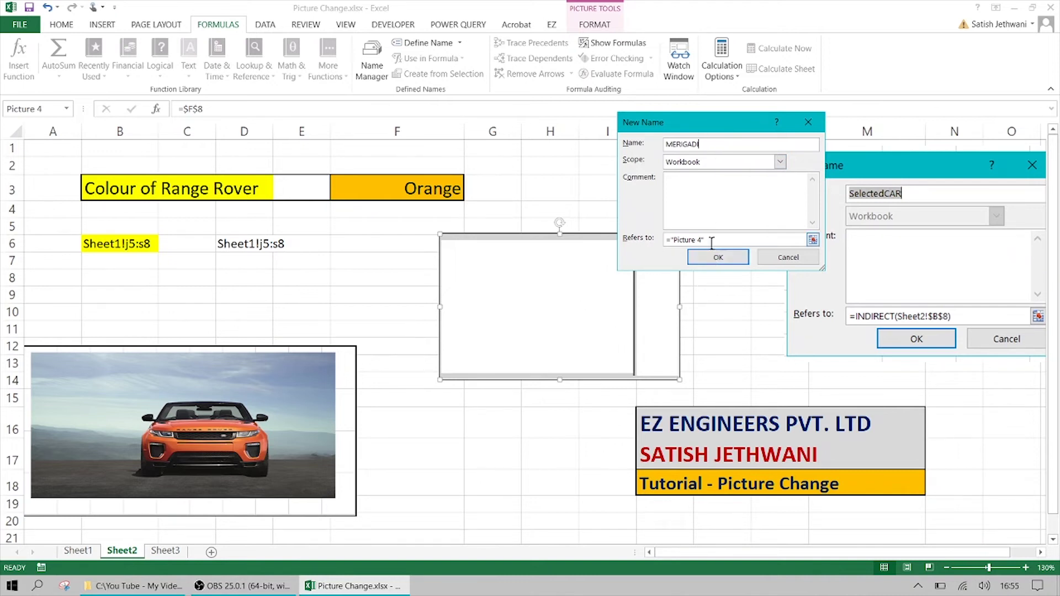
drag(711, 241, 660, 239)
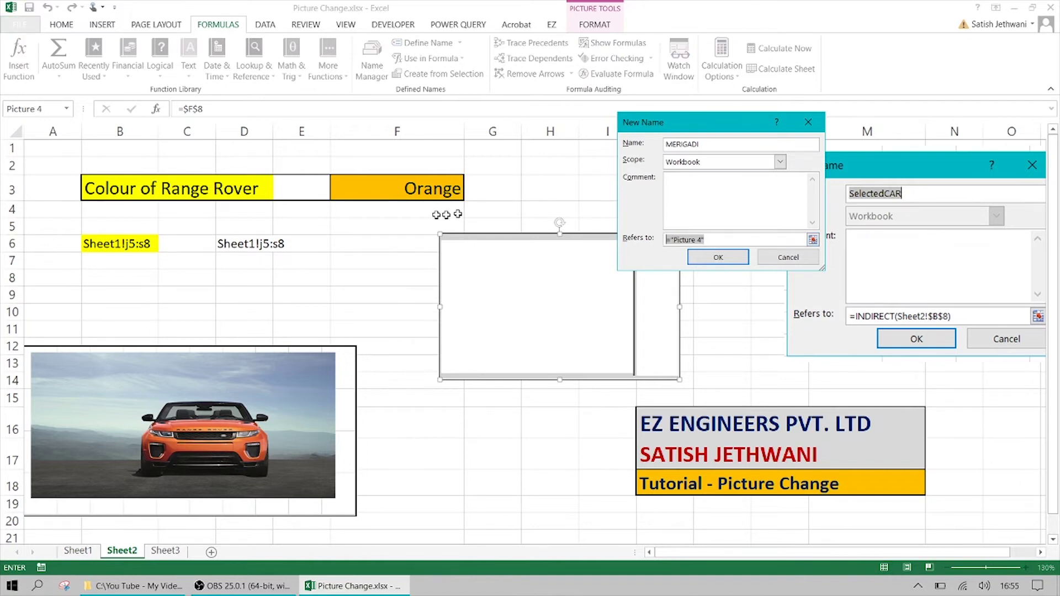
click(247, 244)
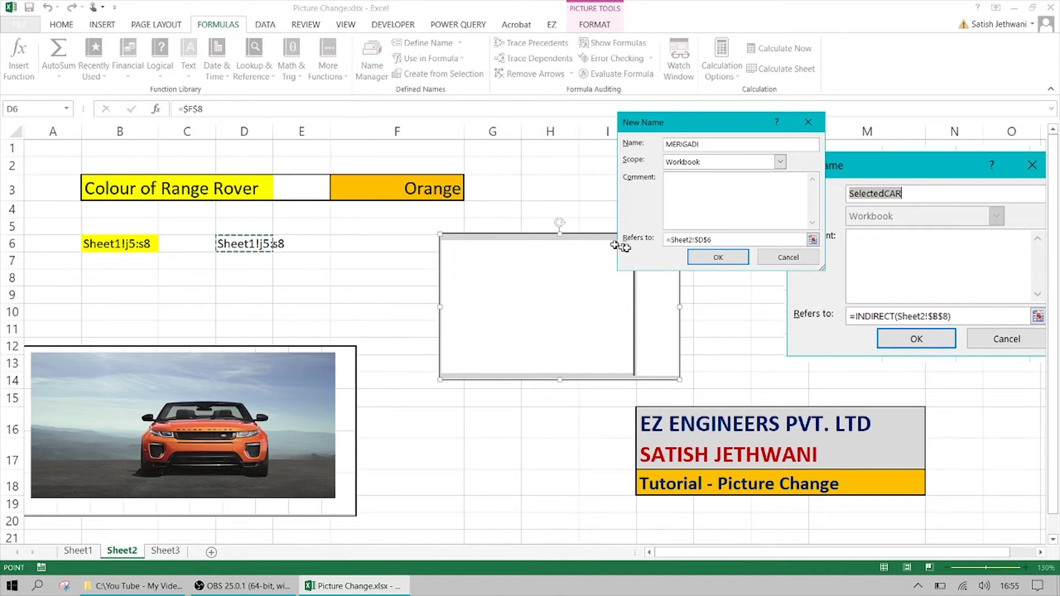
click(725, 258)
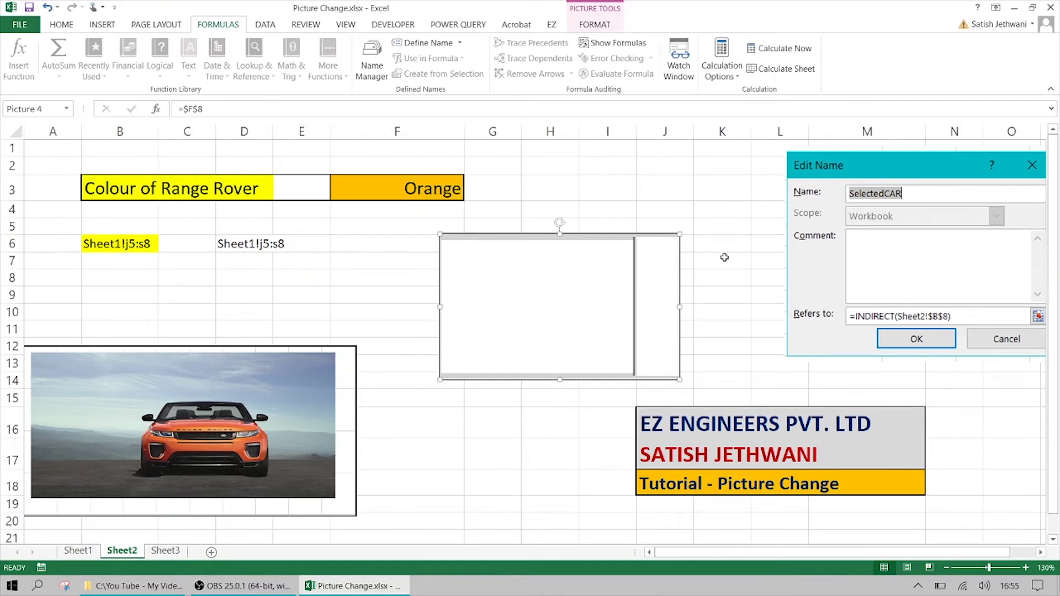
click(572, 200)
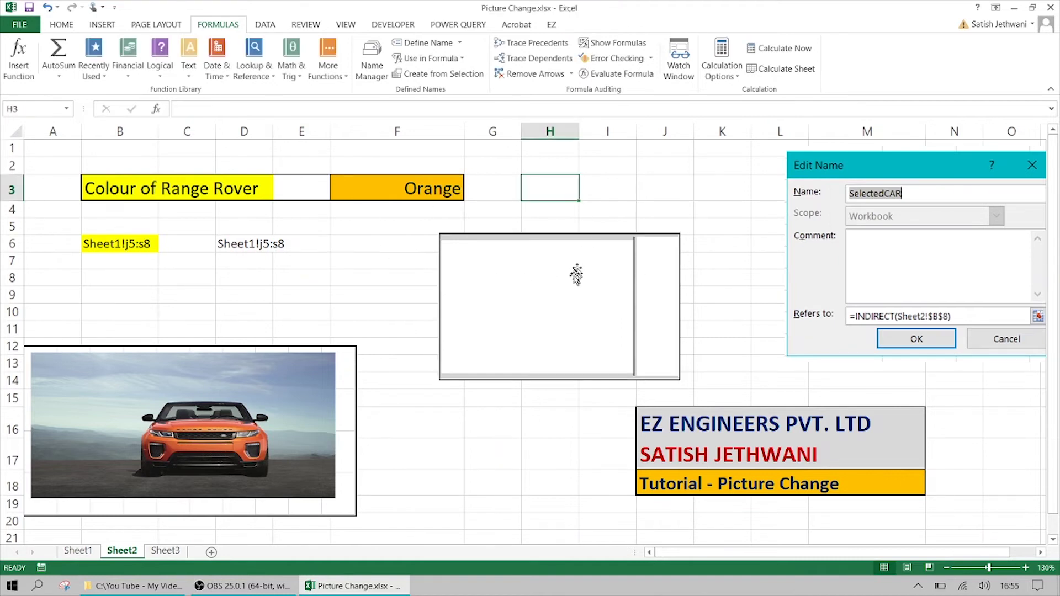
drag(521, 310, 519, 310)
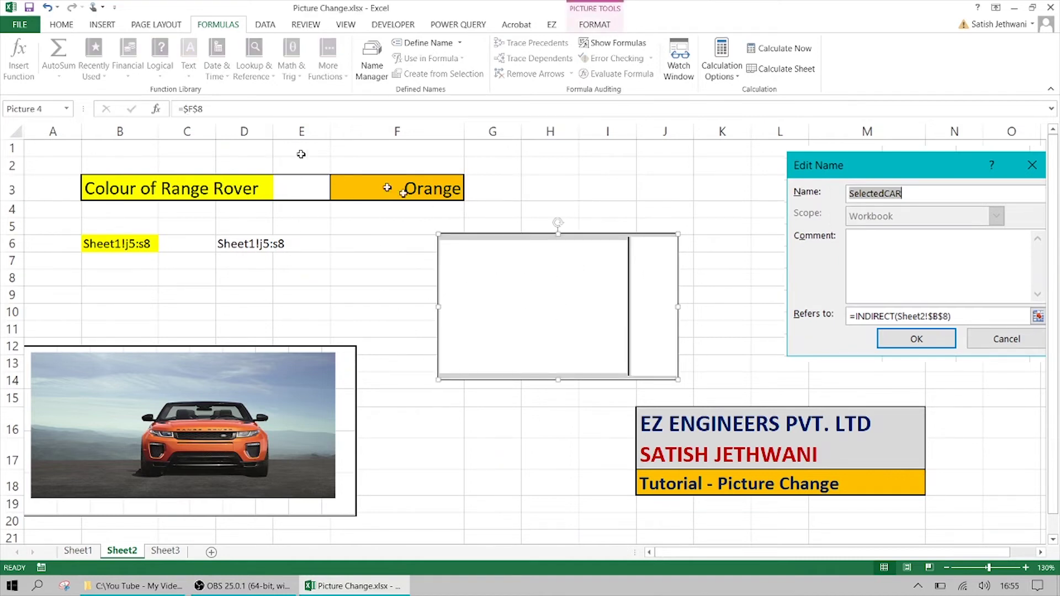
click(228, 109)
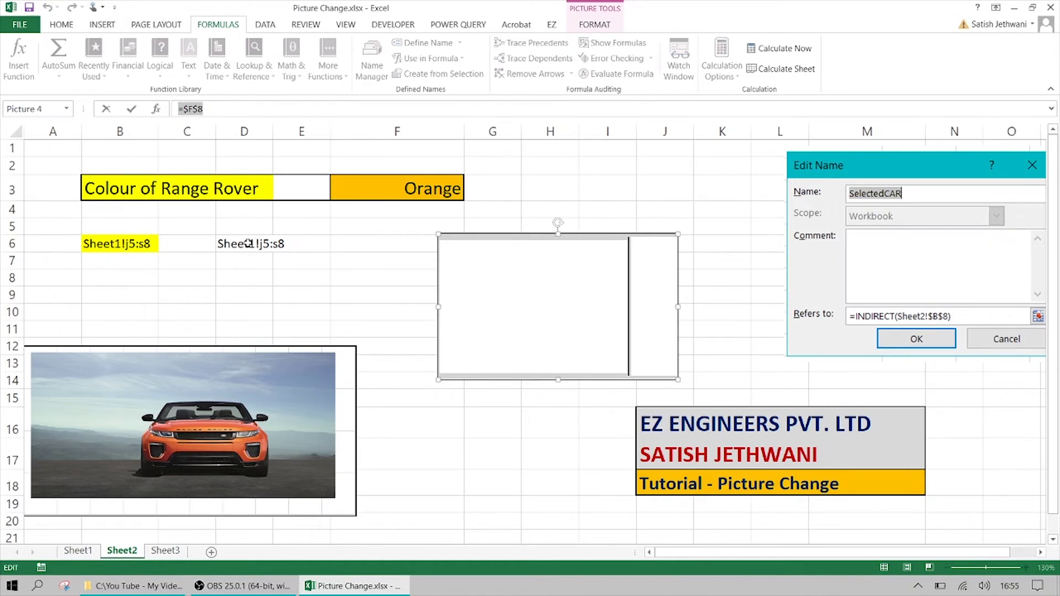
text(=MERIGADI)
key(Return)
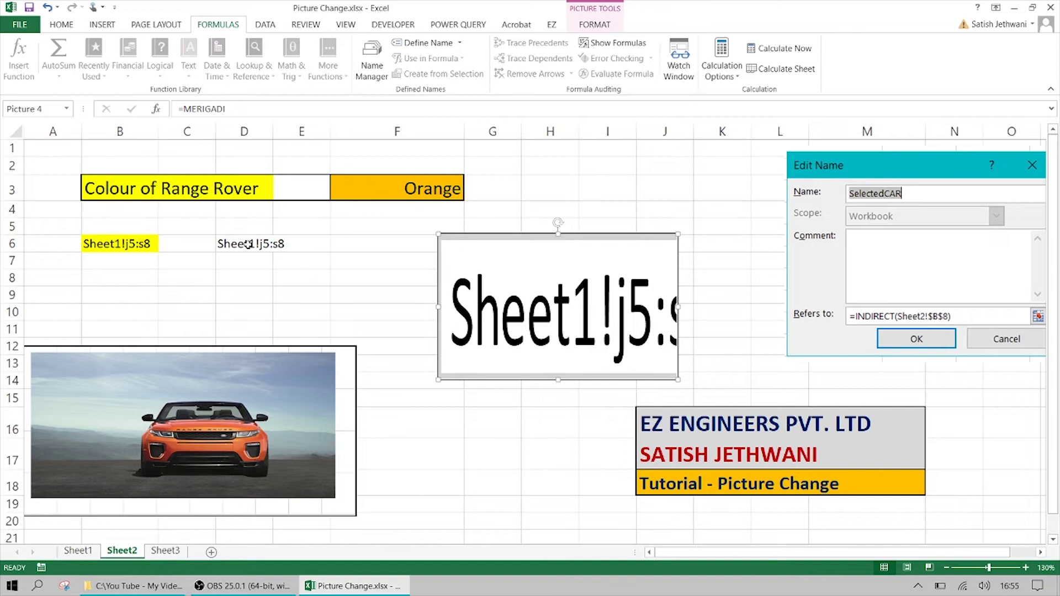
click(247, 242)
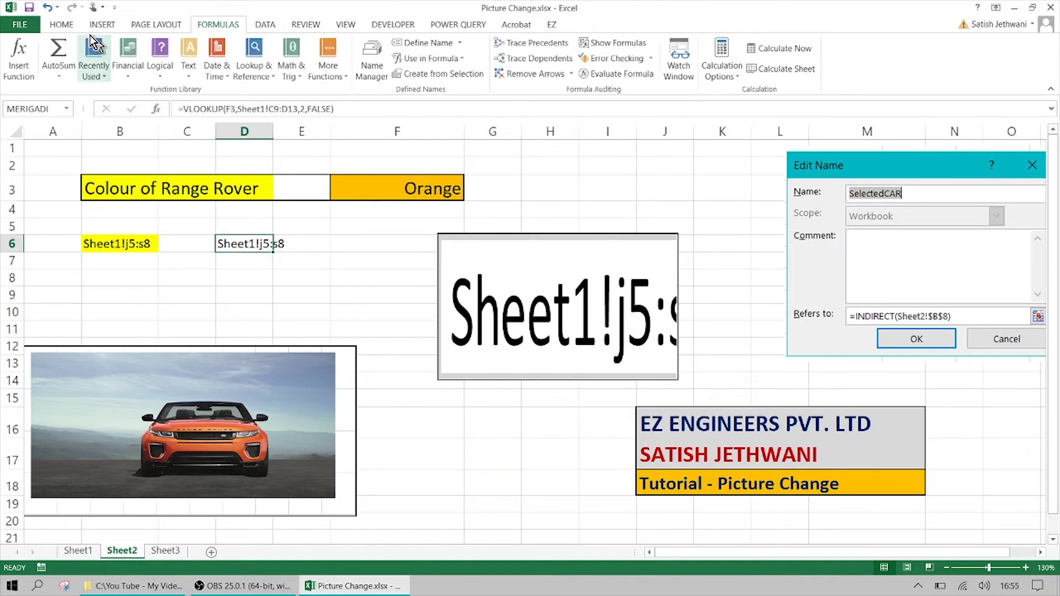
click(61, 25)
click(205, 69)
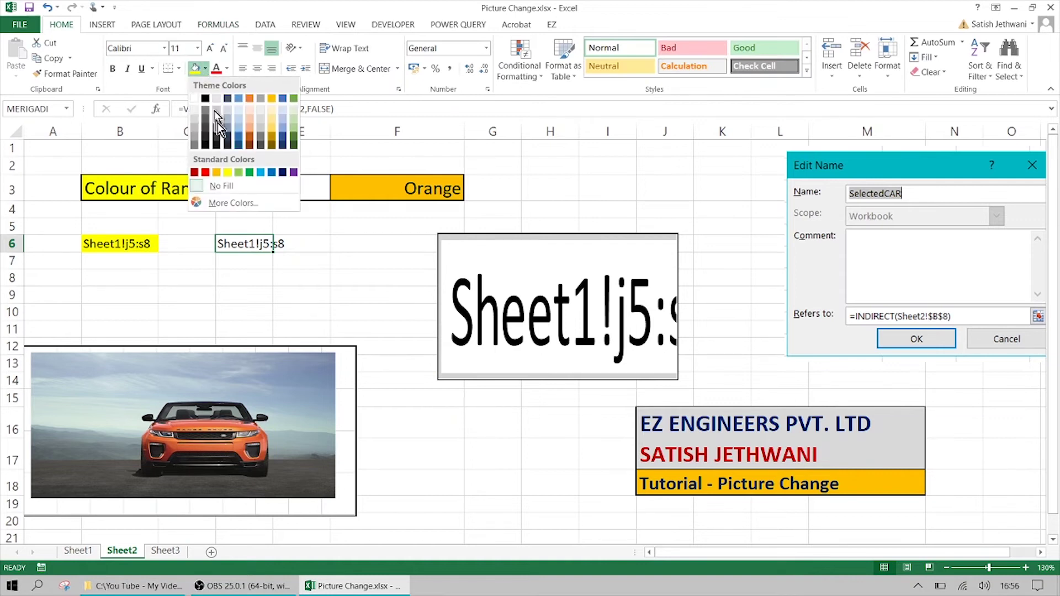
click(238, 130)
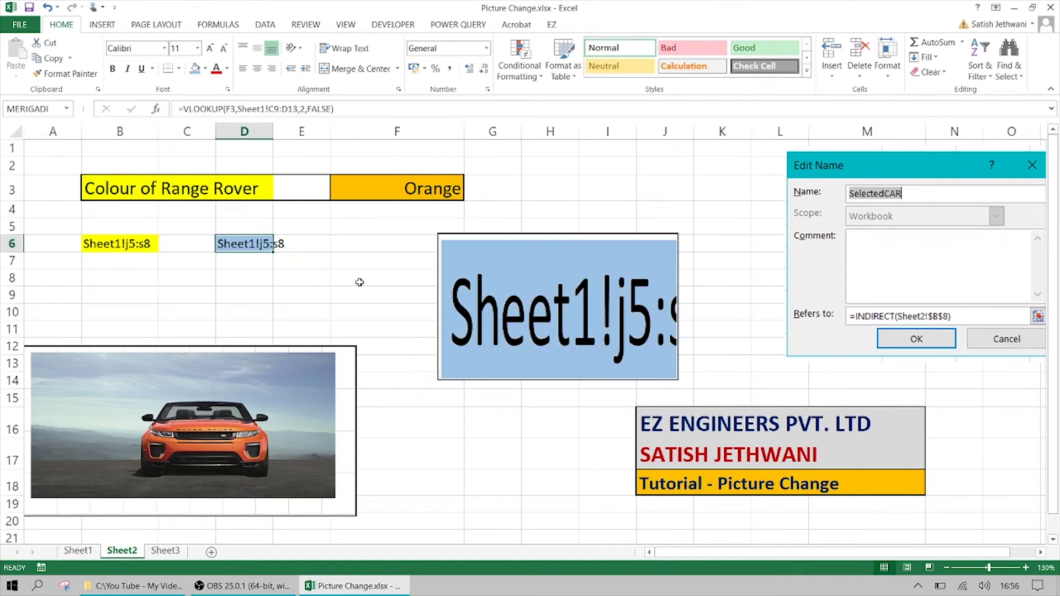
key(ctrl+z)
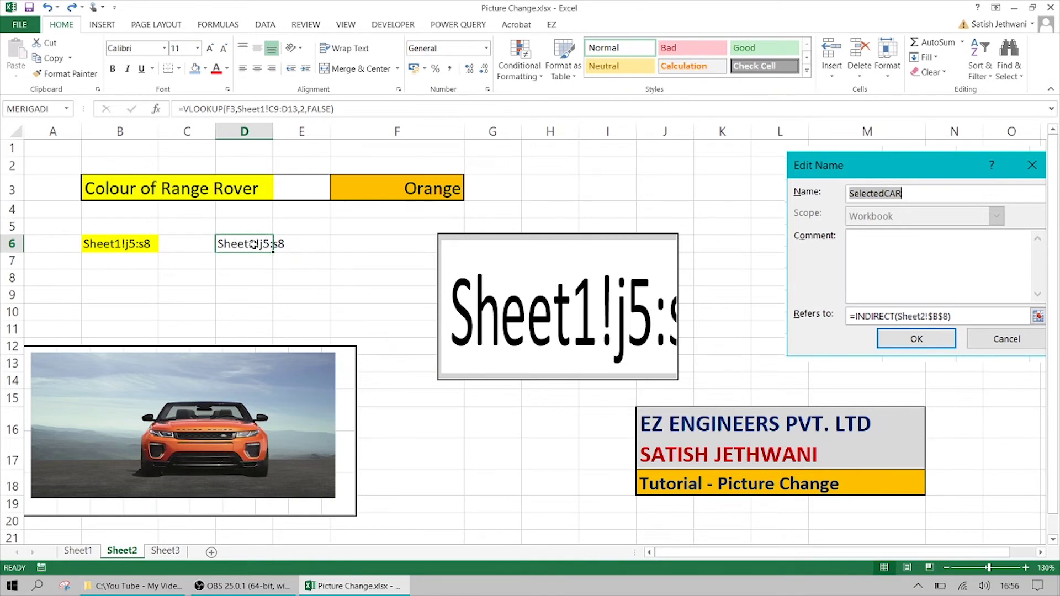
click(78, 550)
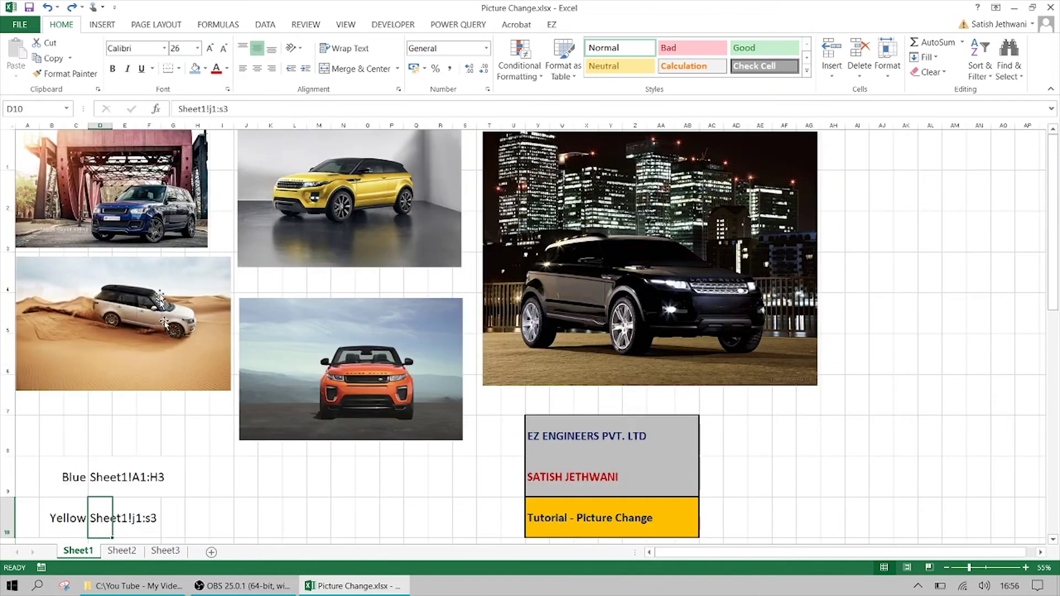
click(138, 552)
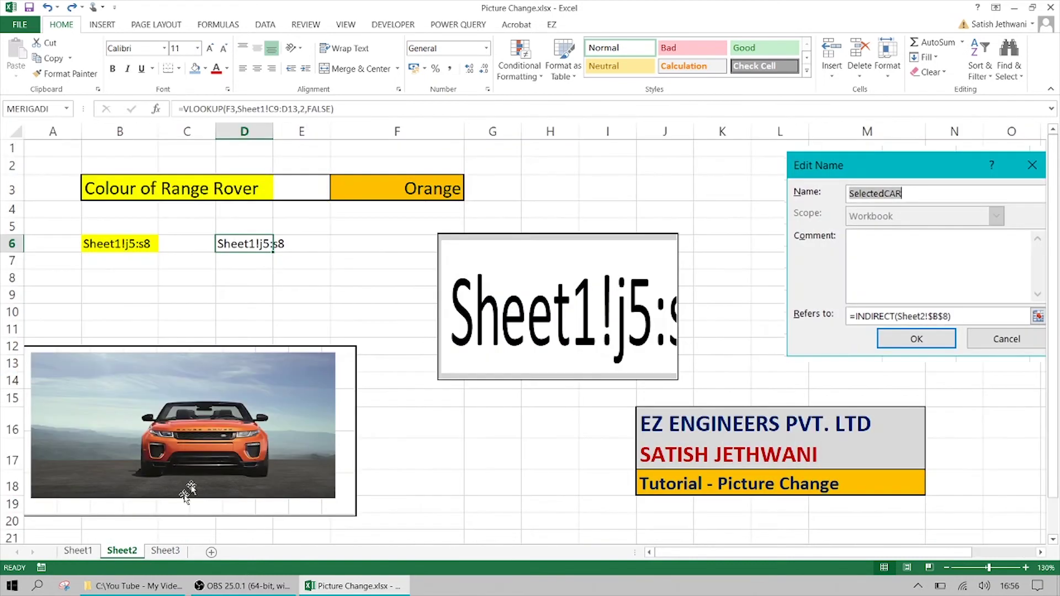
click(460, 301)
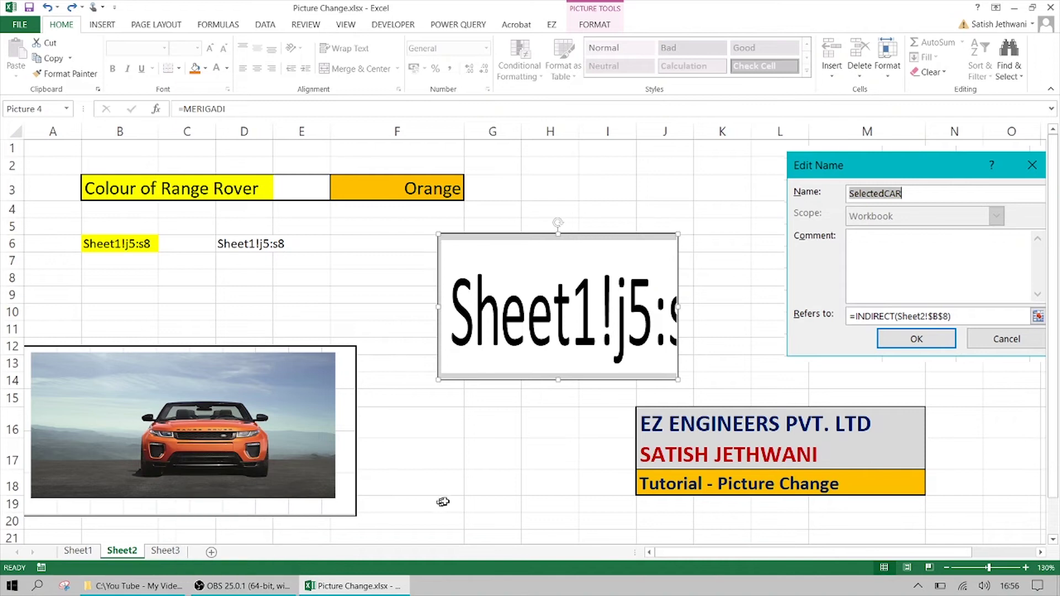
click(457, 492)
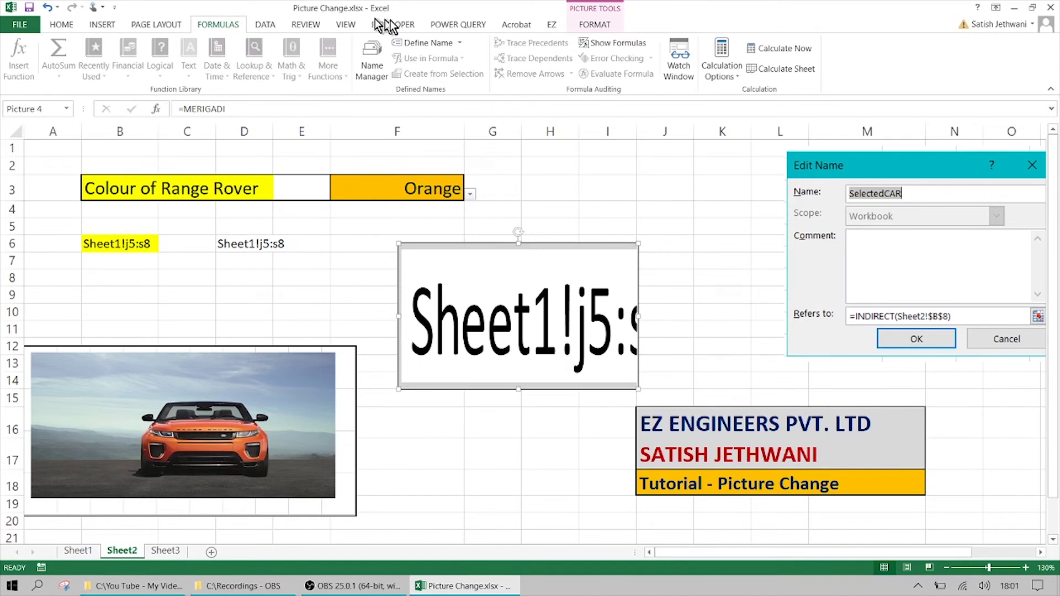
click(429, 44)
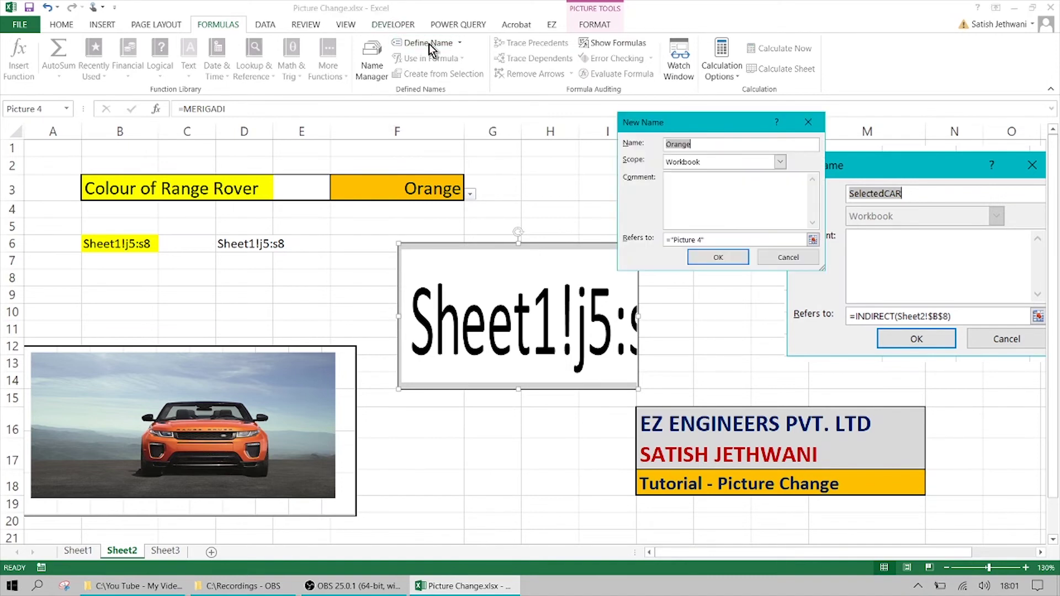
key(super+plus)
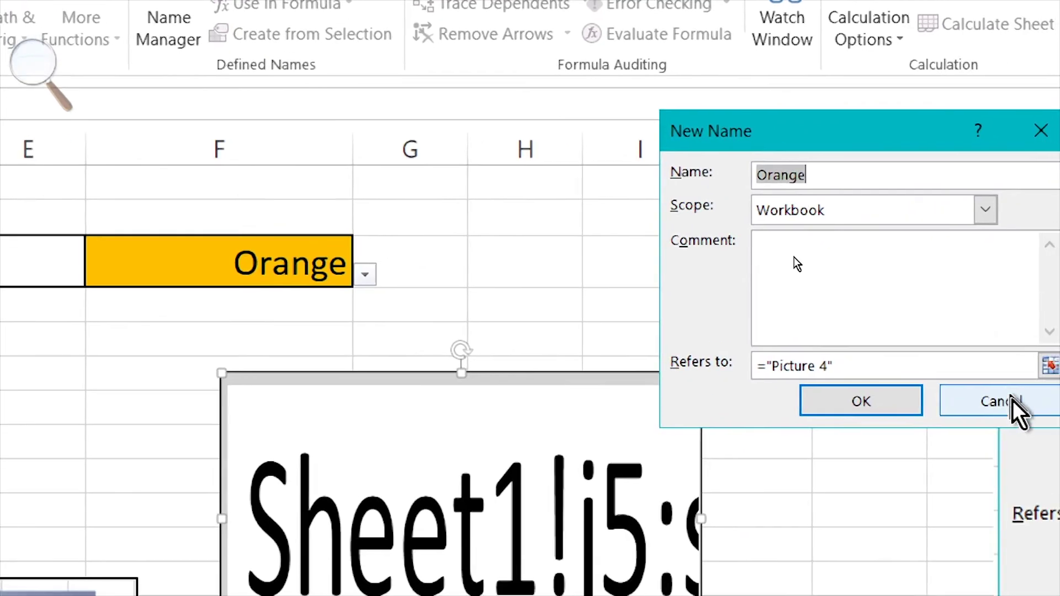
click(1012, 406)
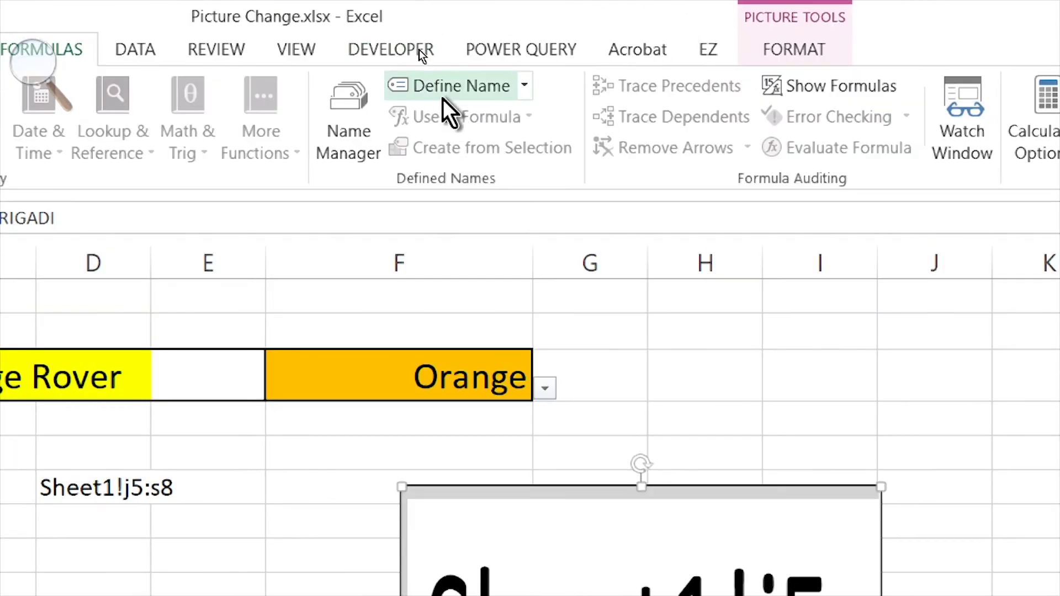
click(354, 148)
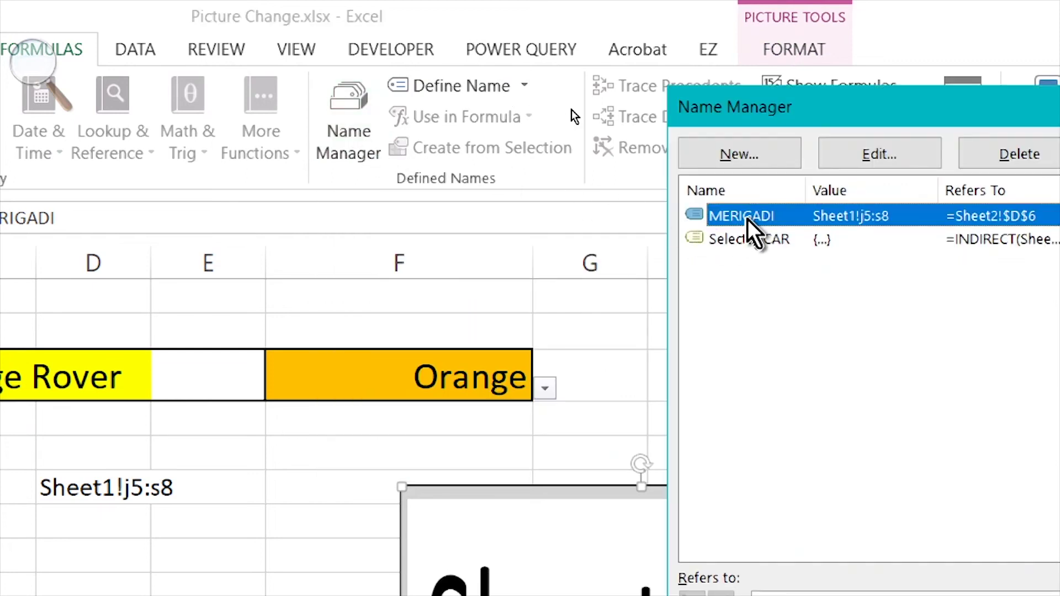
Change MERIGADI's reference from =Sheet2!$D$6 to =INDIRECT(Sheet2!$D$6) in Name Manager.
click(875, 156)
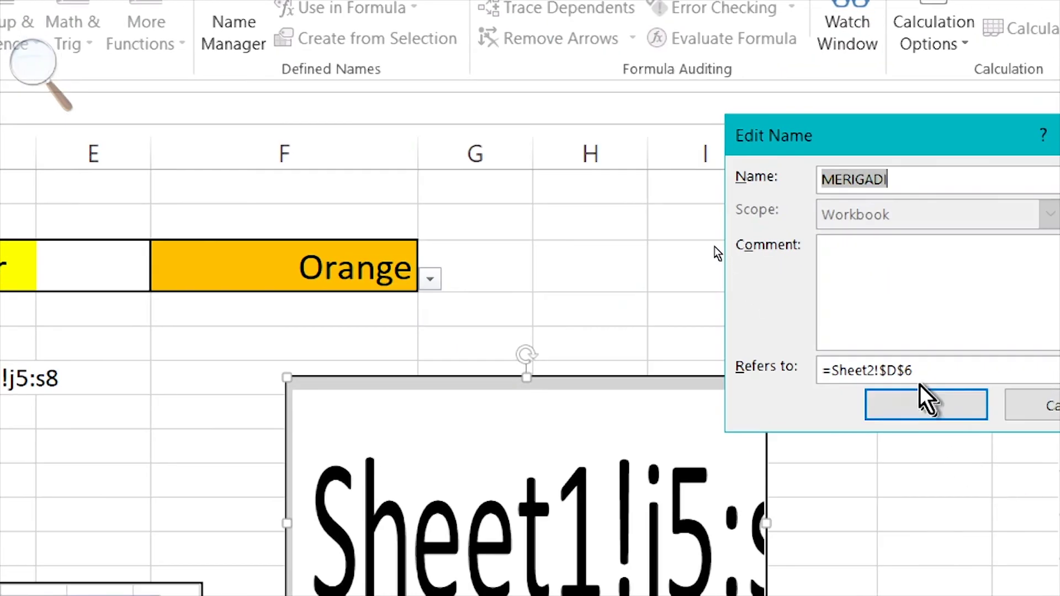
click(916, 369)
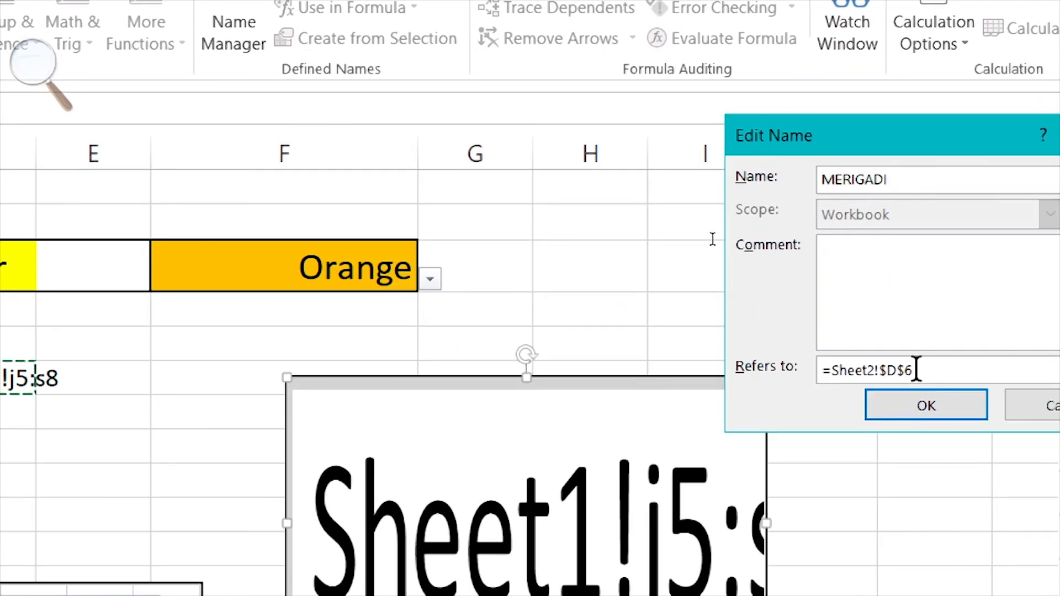
drag(916, 368, 832, 369)
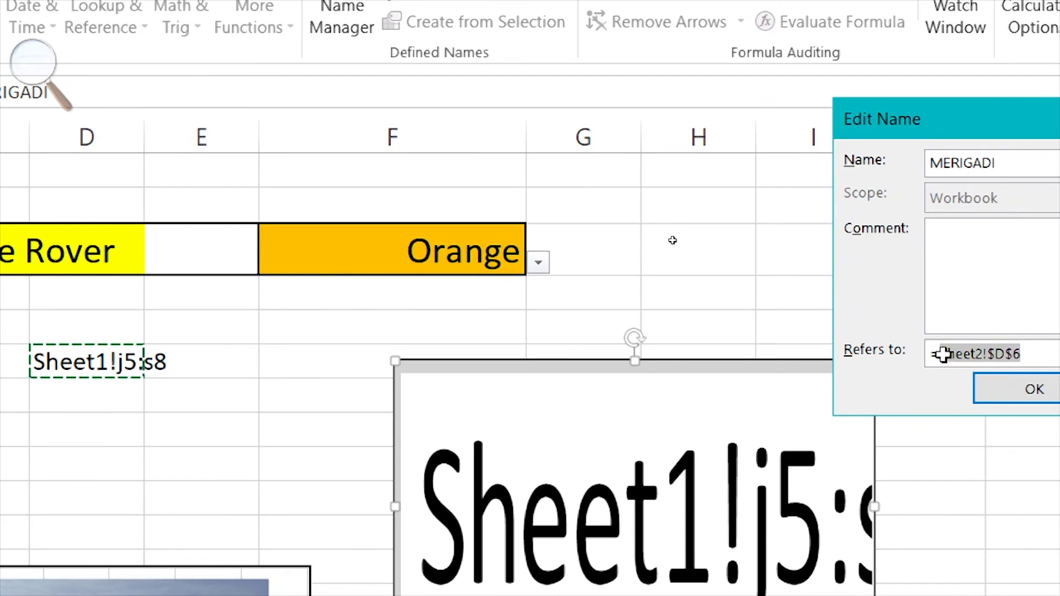
click(1040, 353)
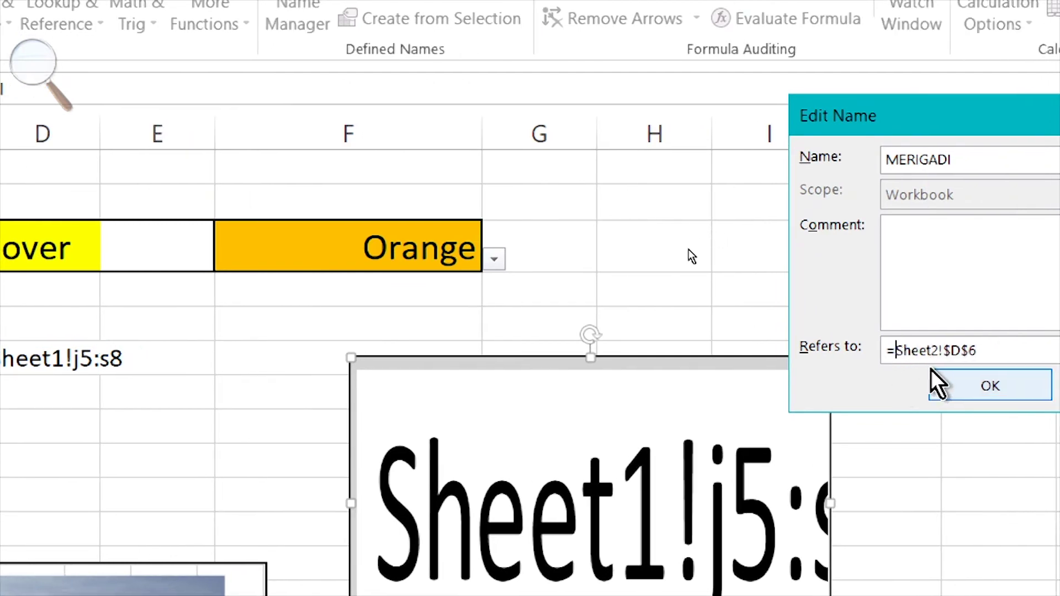
key(Home)
key(Right)
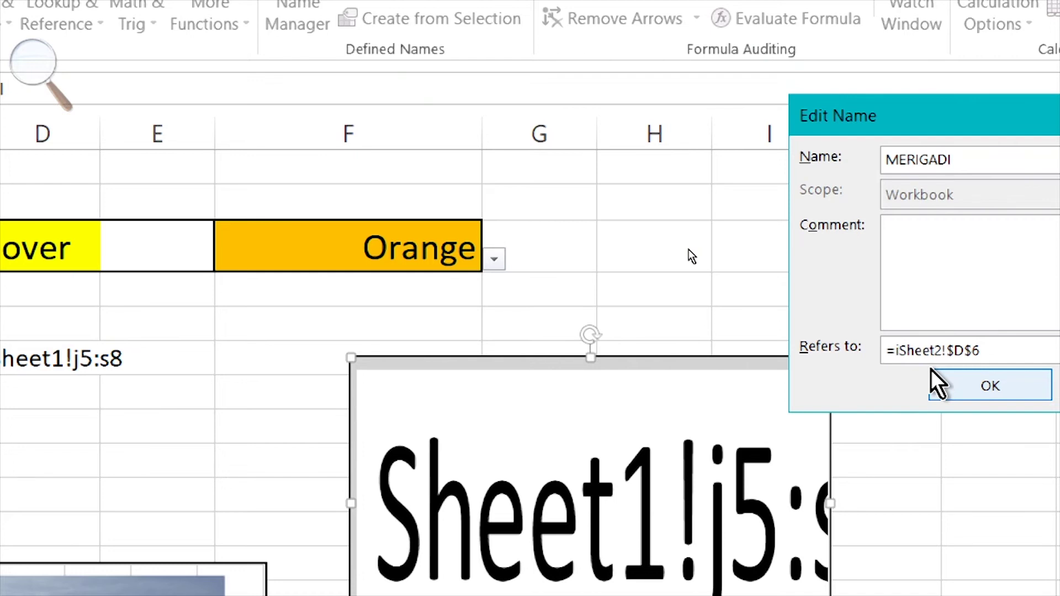
text(ndirect()
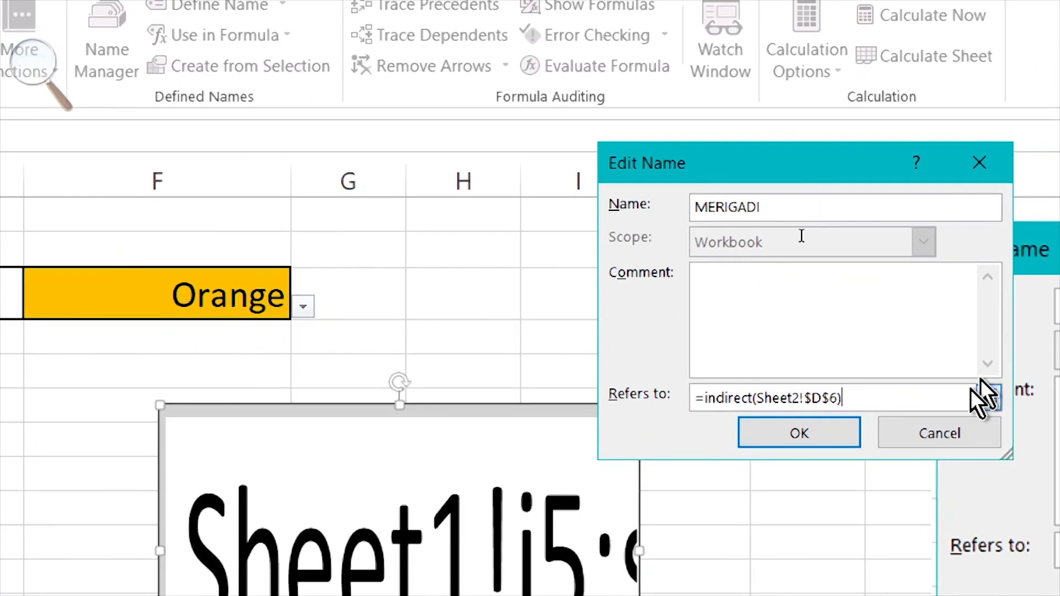
click(844, 426)
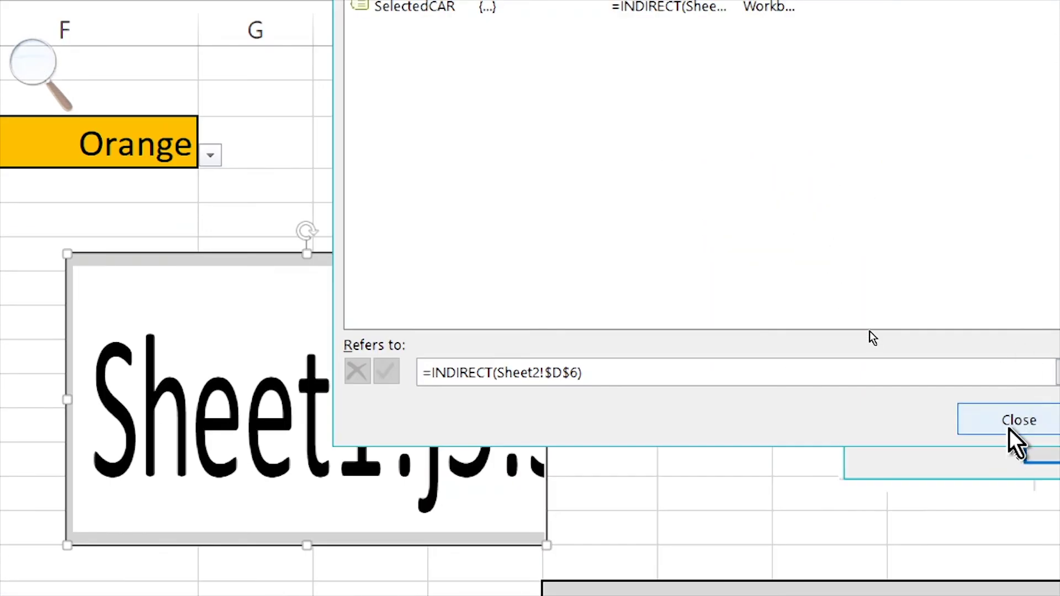
click(1010, 419)
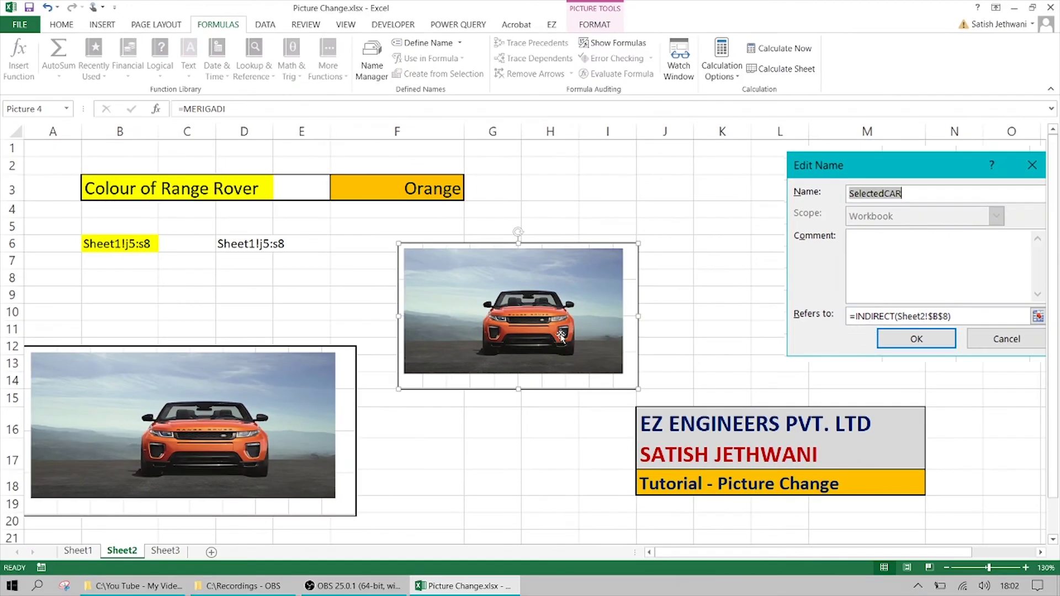
Enter Black in F3, then Blue, so D6 returns Sheet1!A1:H3.
click(436, 192)
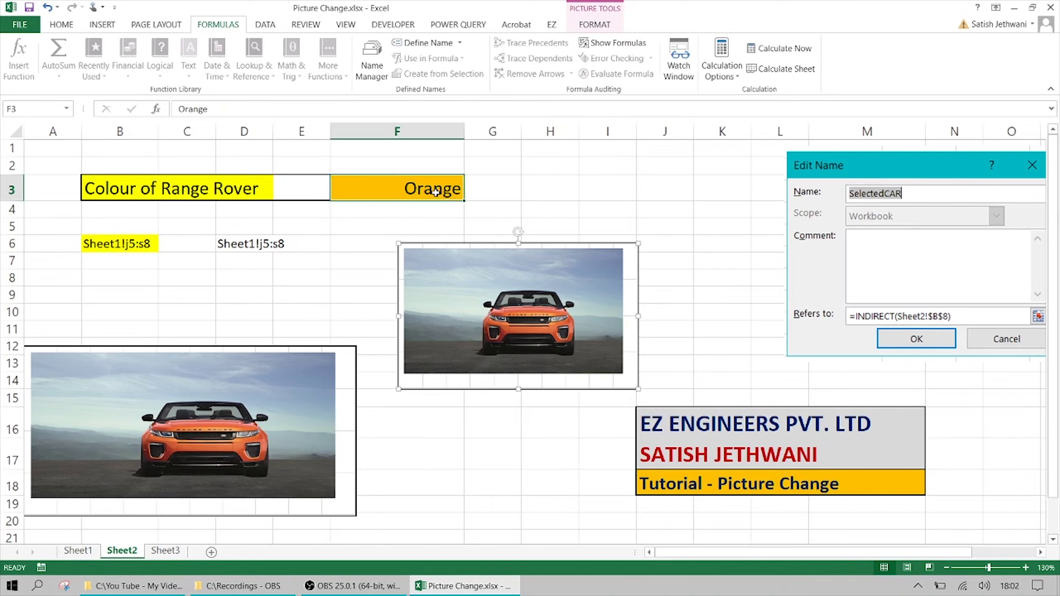
text(Black)
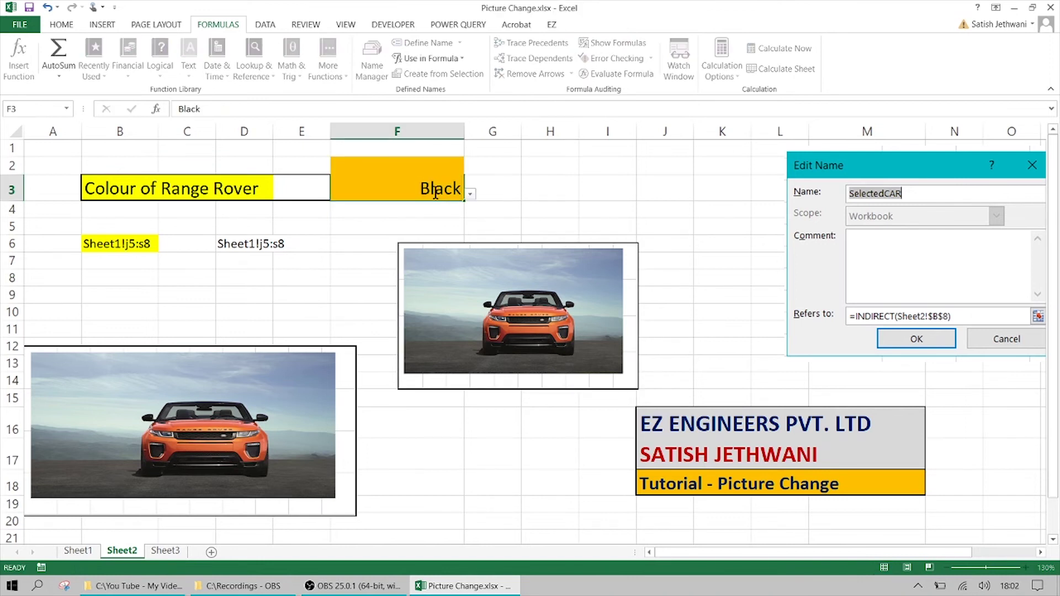
key(Return)
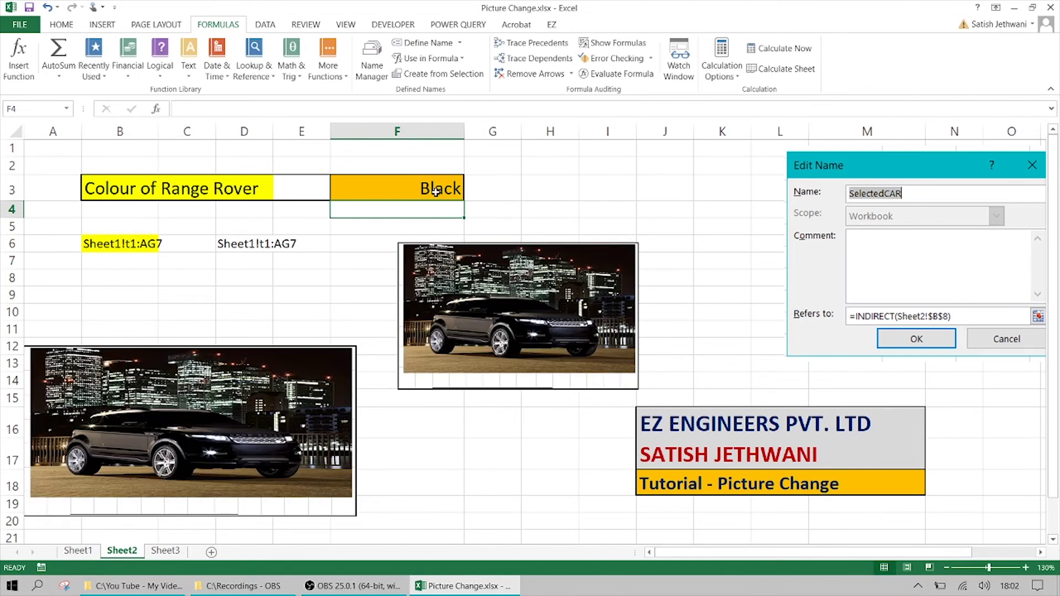
click(436, 190)
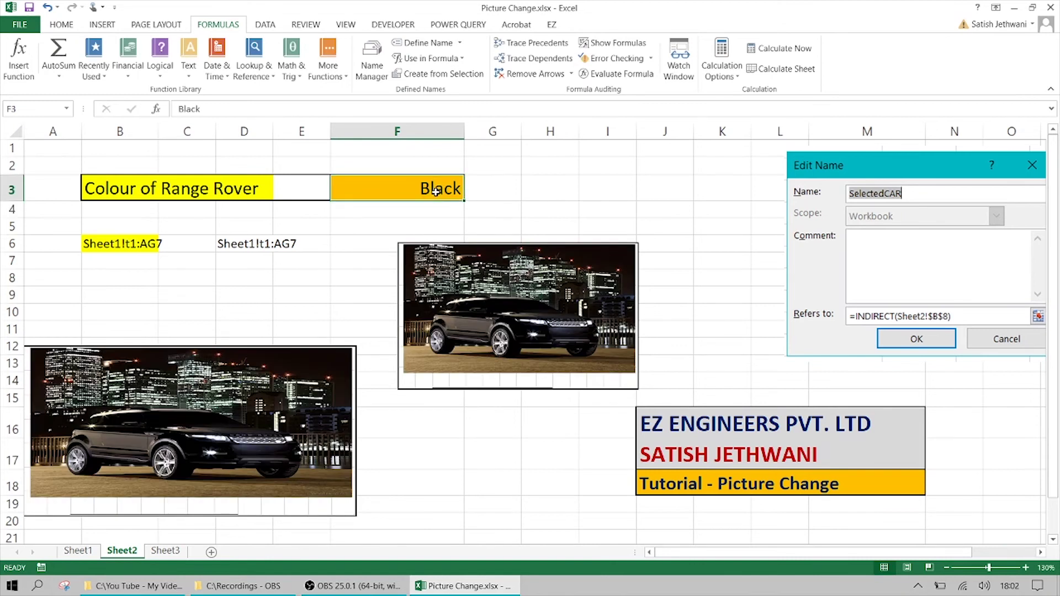
text(Bl)
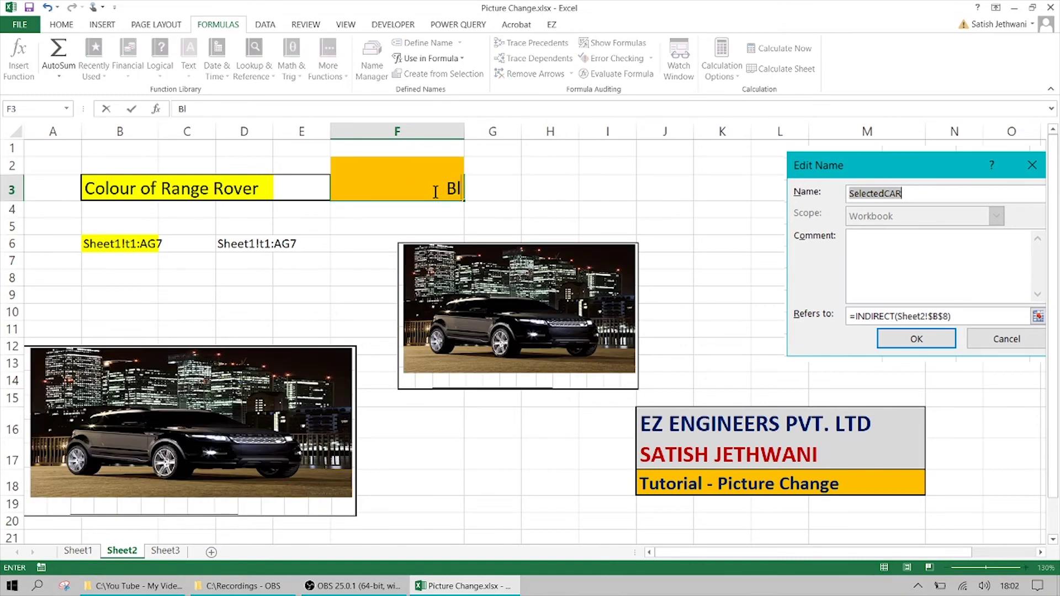
key(Return)
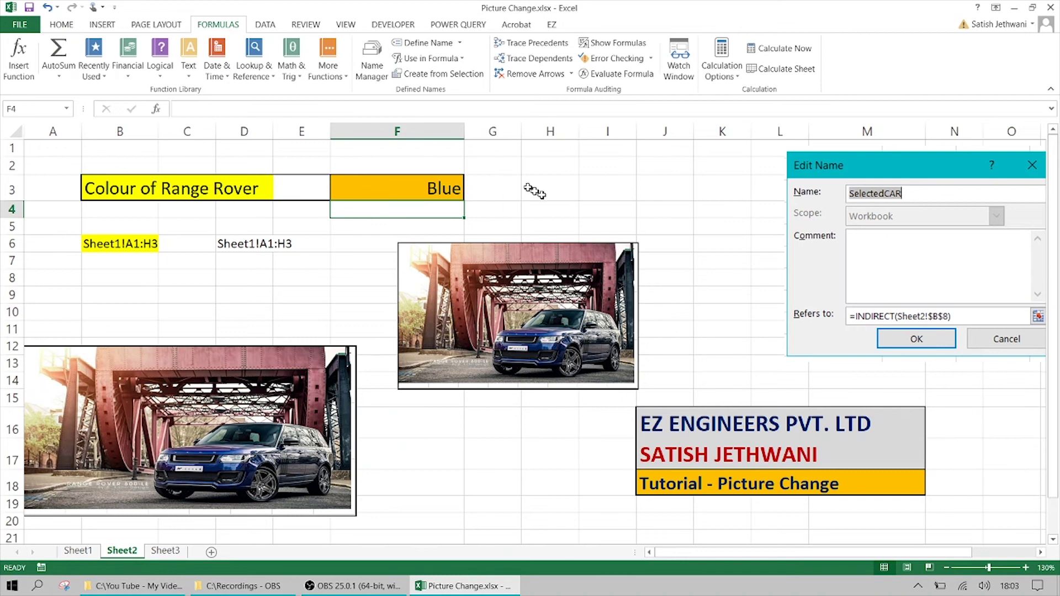
Click empty cells and recheck F3 to confirm both pictures show the blue Range Rover.
click(552, 446)
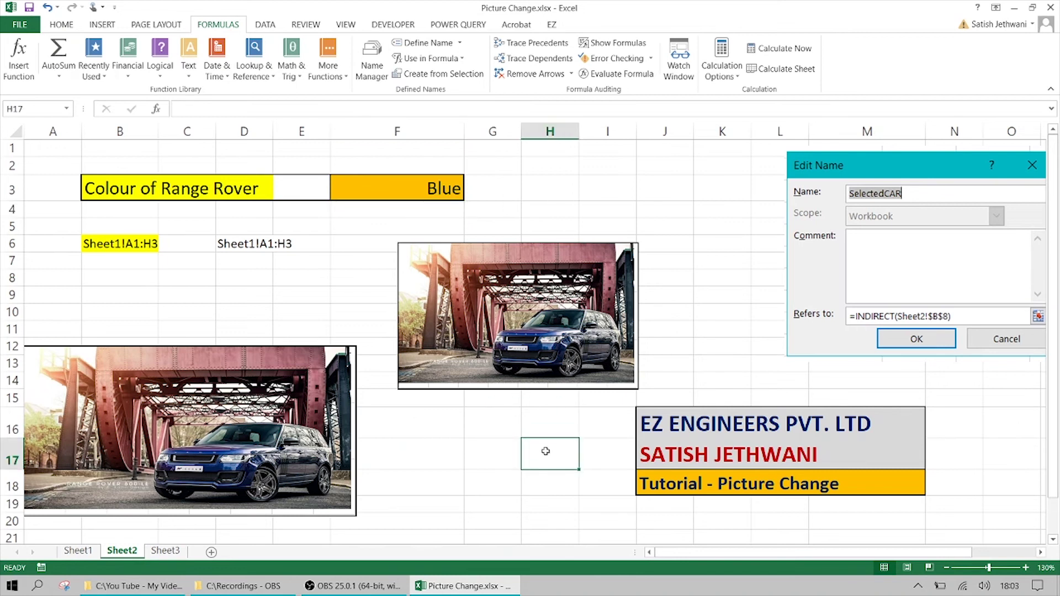
click(498, 451)
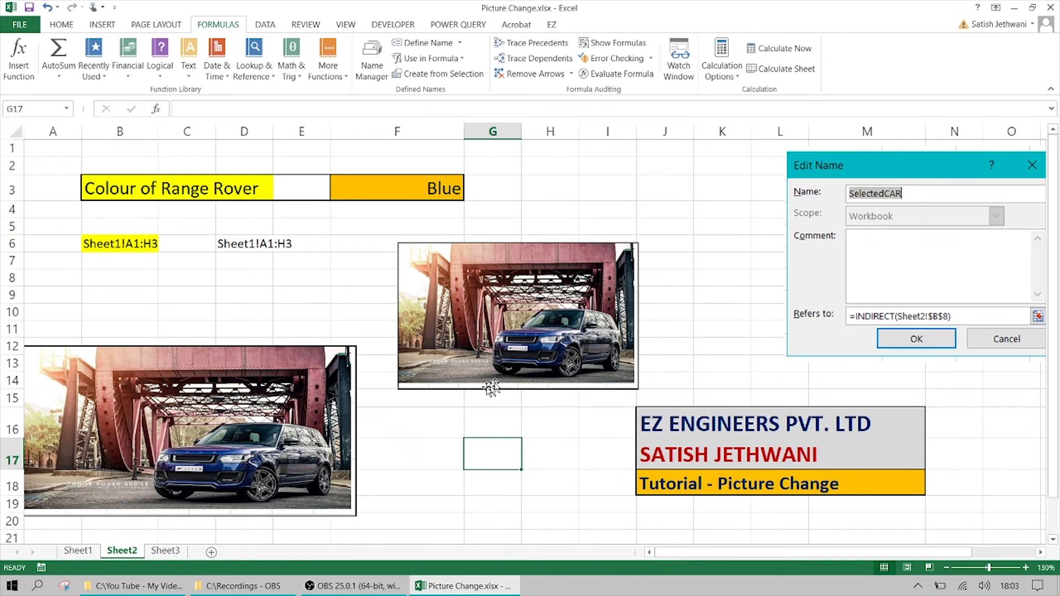
click(458, 191)
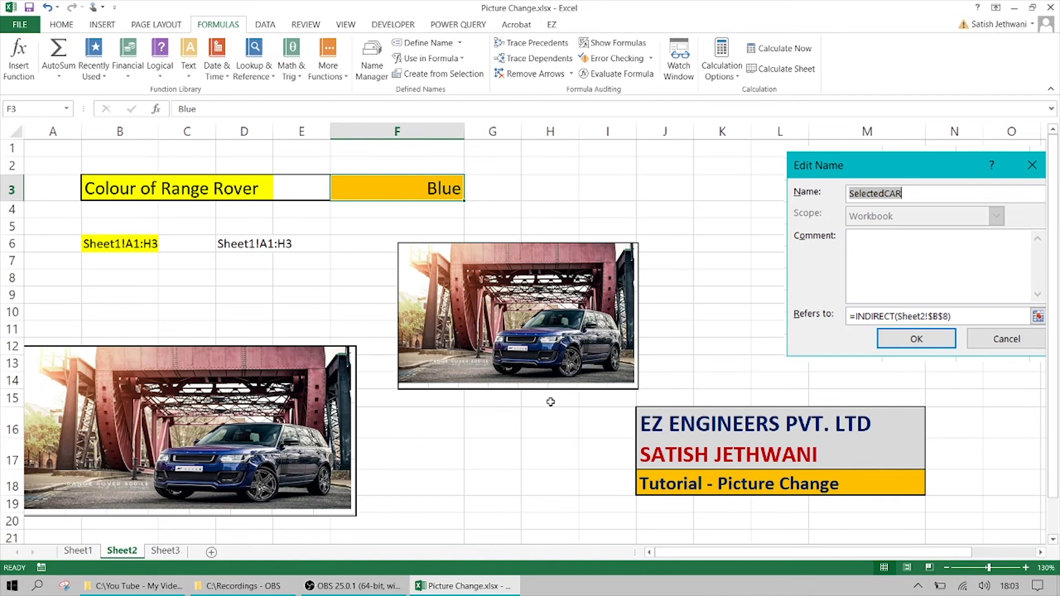
click(545, 431)
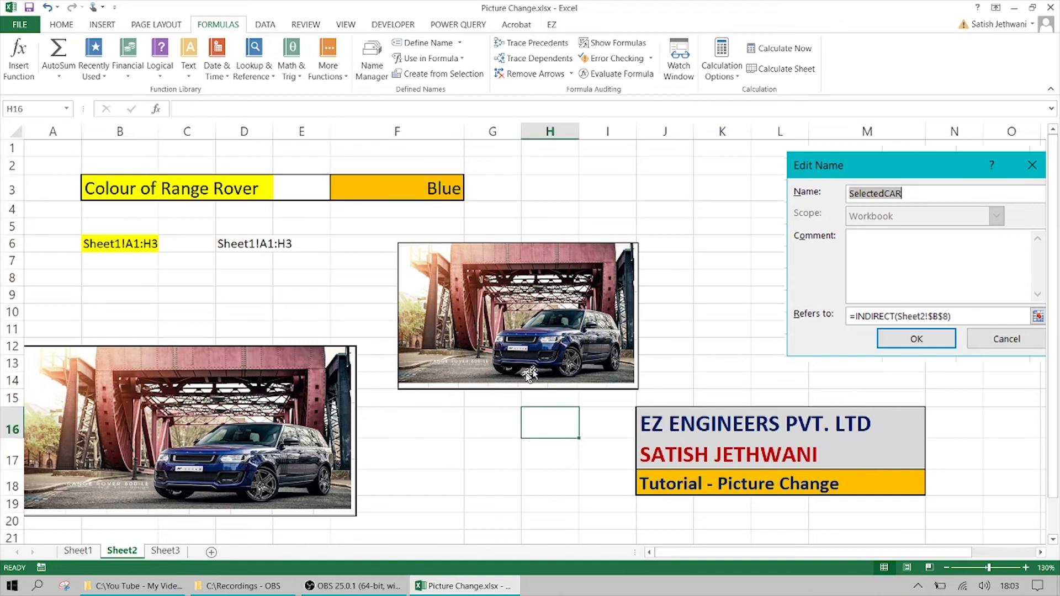